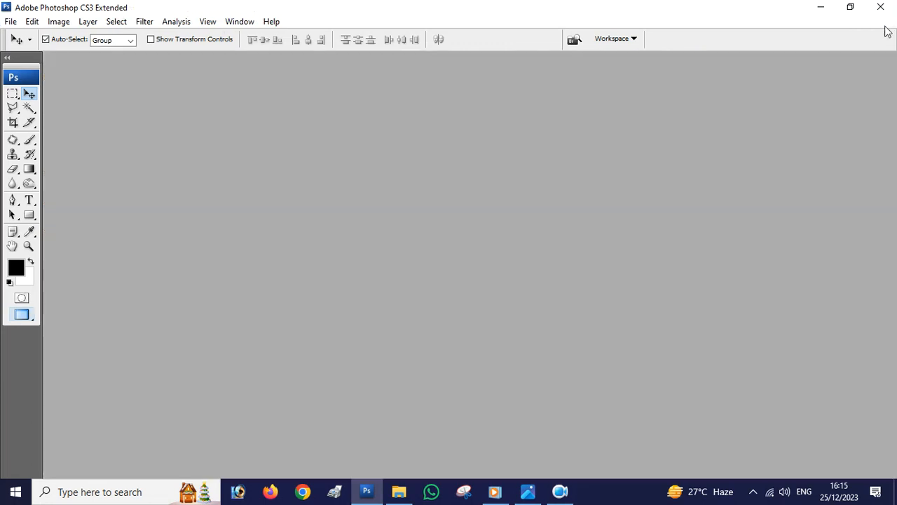
Set up a new document with a width of 2480 pixels and a height of 3508 pixels
{"action": "left_click", "coordinate": [11, 22]}
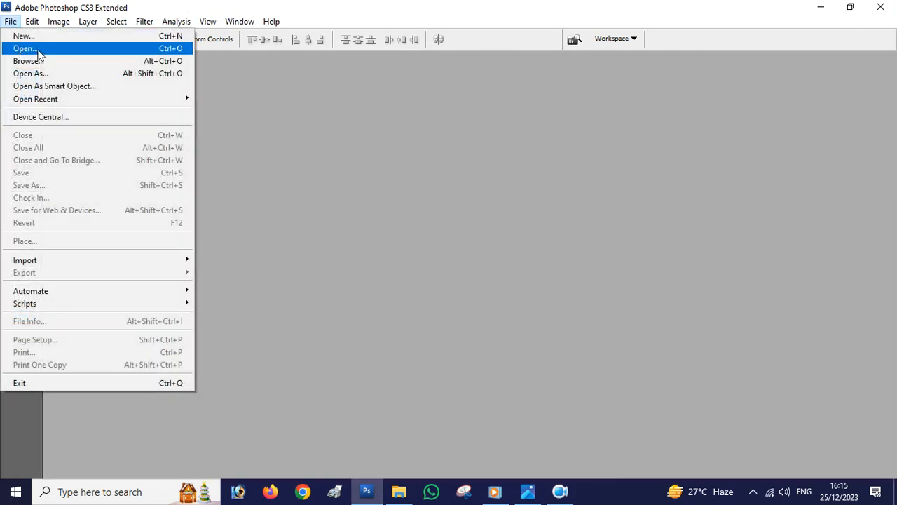
{"action": "left_click", "coordinate": [352, 81]}
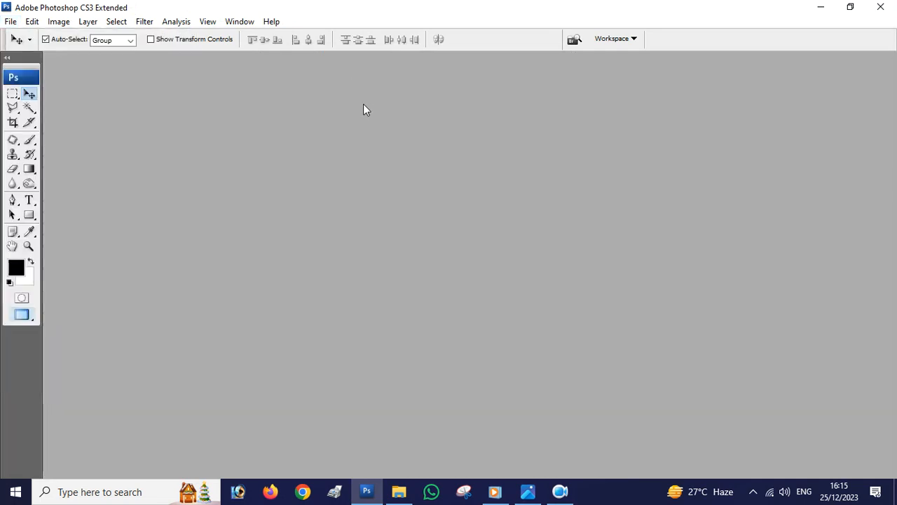
{"action": "left_click", "coordinate": [11, 21]}
{"action": "left_click", "coordinate": [28, 35]}
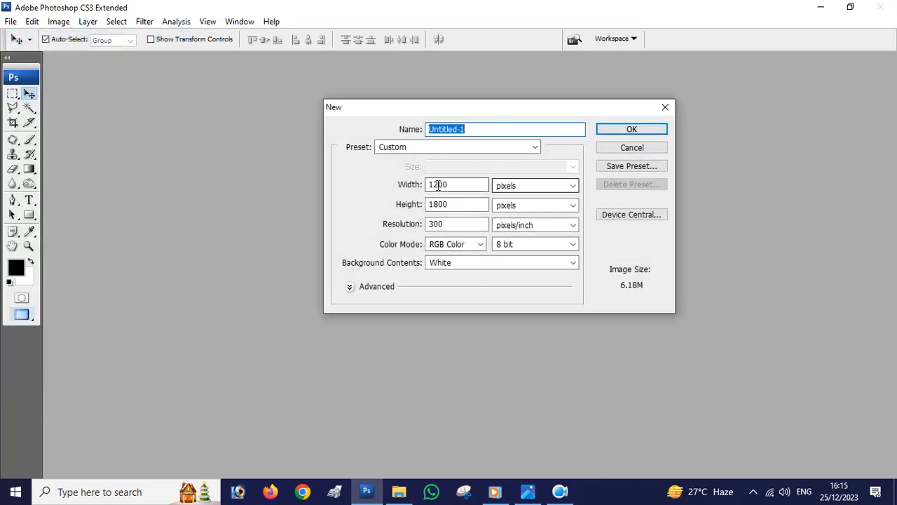
{"action": "double_click", "coordinate": [436, 184]}
{"action": "type", "text": "2480"}
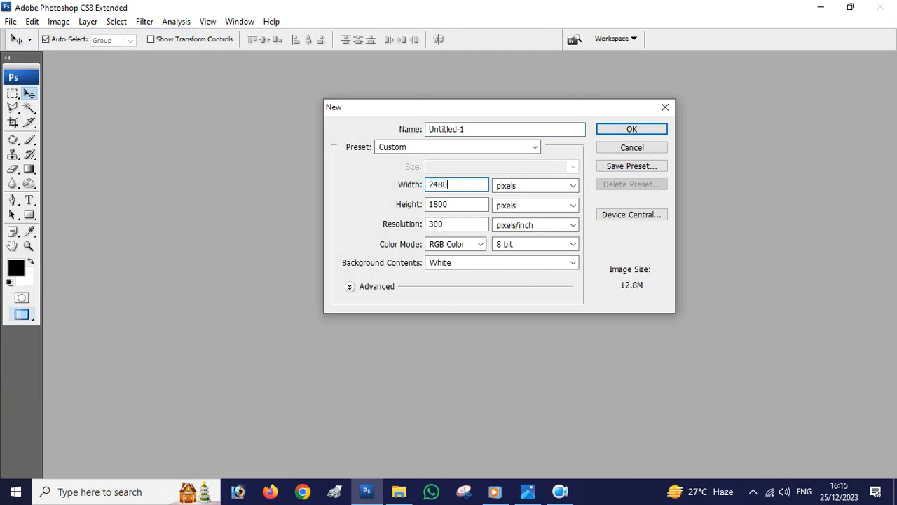
{"action": "key", "text": "Tab"}
{"action": "key", "text": "Tab"}
{"action": "type", "text": "358"}
{"action": "key", "text": "BackSpace"}
{"action": "type", "text": "0"}
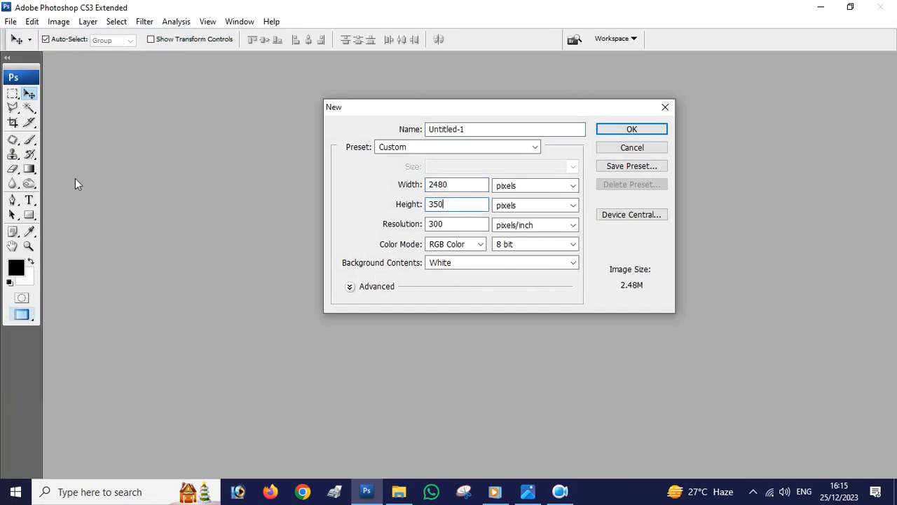
{"action": "key", "text": "Tab"}
{"action": "key", "text": "Tab"}
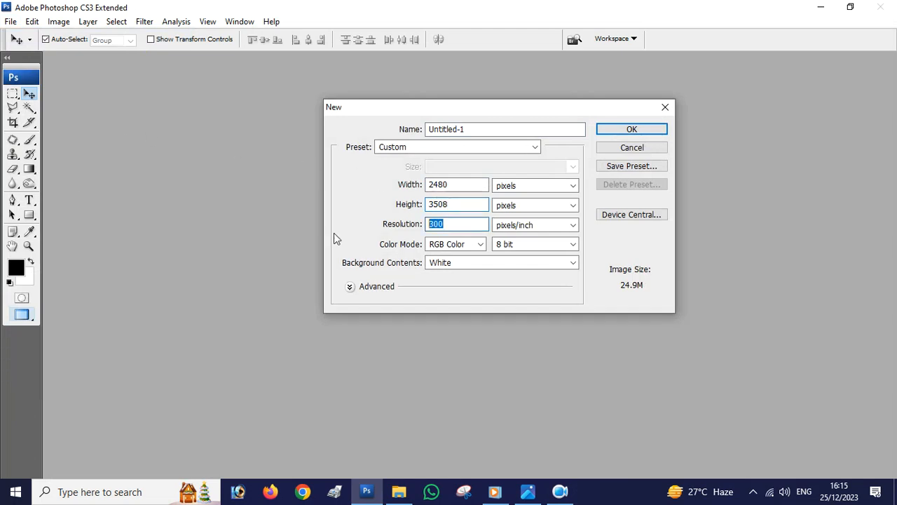
{"action": "left_click", "coordinate": [638, 129]}
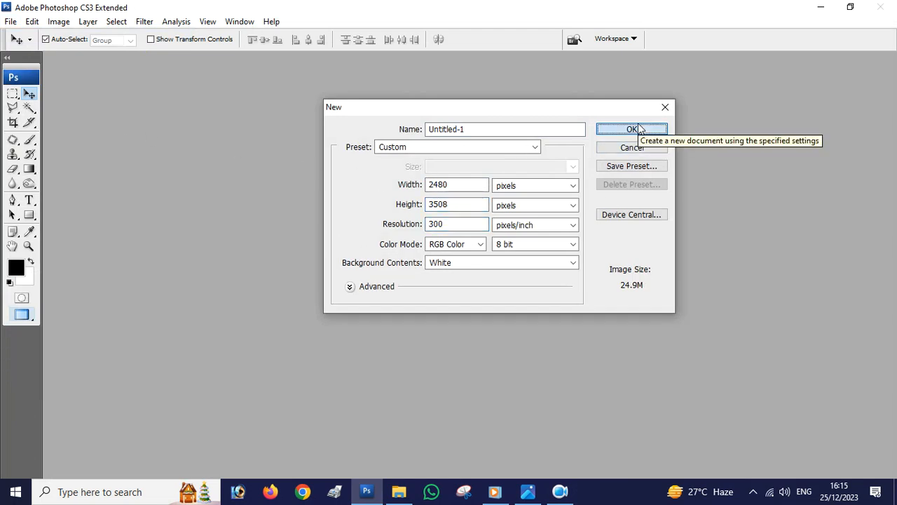
Name the new document Neon Effect and create it
{"action": "left_click_drag", "start_coordinate": [465, 130], "coordinate": [273, 126]}
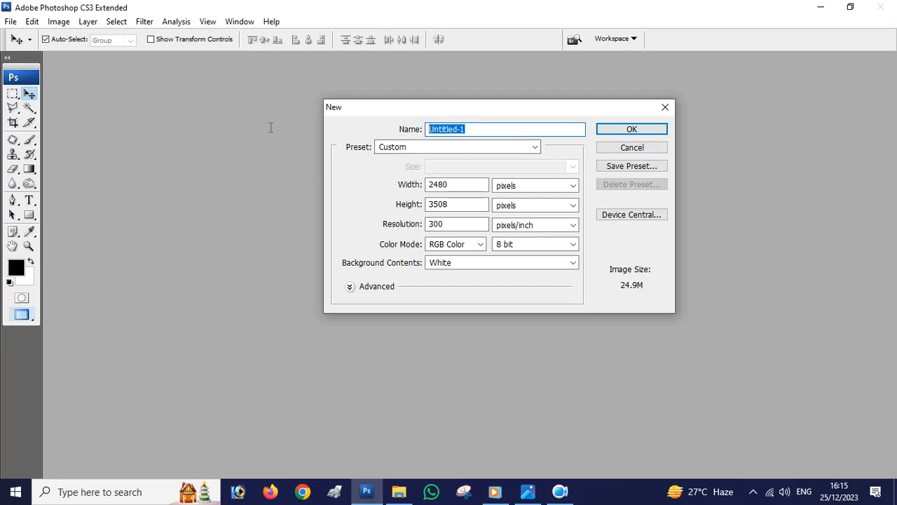
{"action": "type", "text": "N"}
{"action": "type", "text": "eon "}
{"action": "type", "text": "Light"}
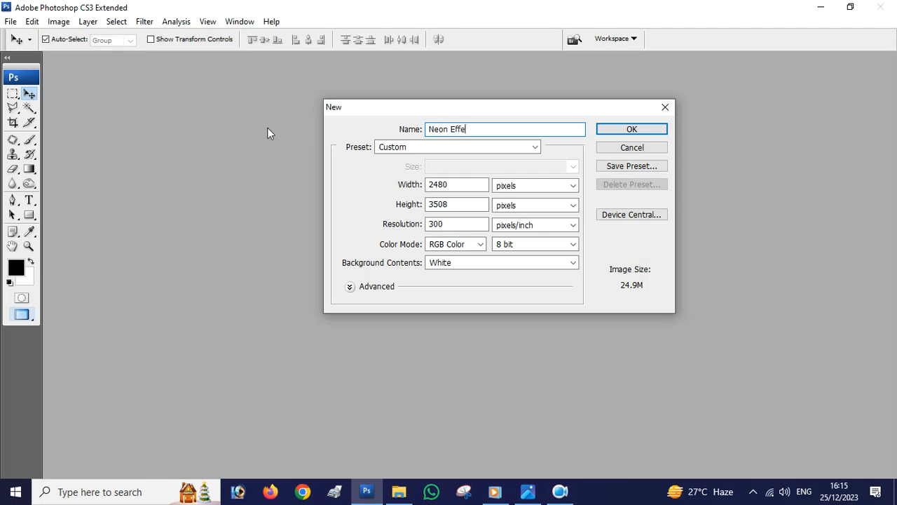
{"action": "key", "text": "Return"}
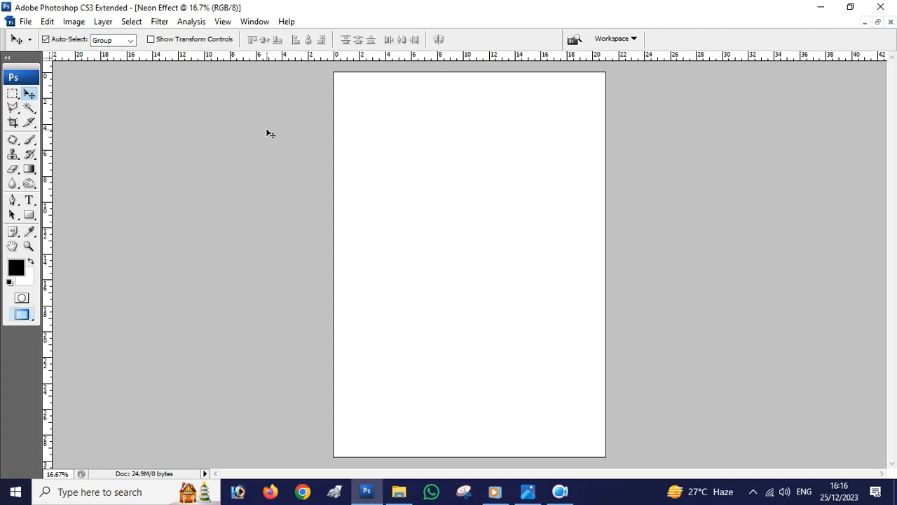
Open the BackGround image from the Nion Effect folder
{"action": "left_click", "coordinate": [25, 21]}
{"action": "left_click", "coordinate": [52, 62]}
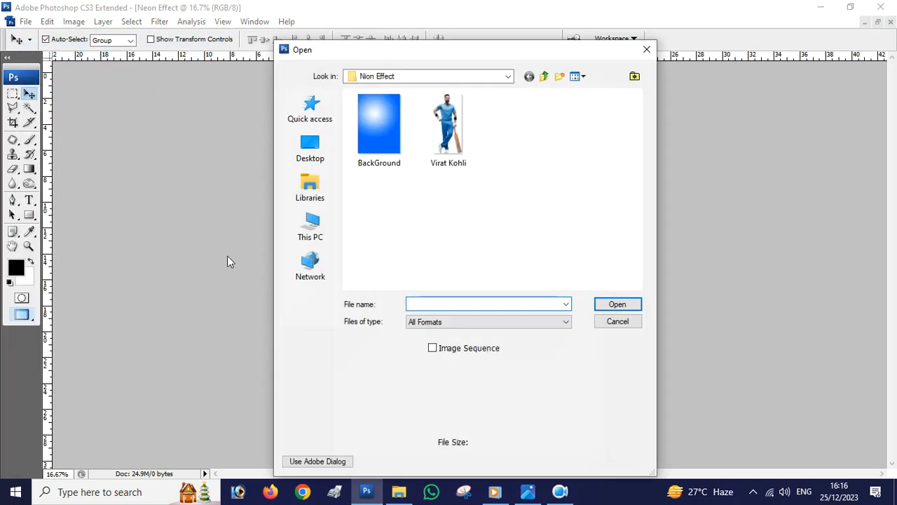
{"action": "left_click", "coordinate": [379, 128]}
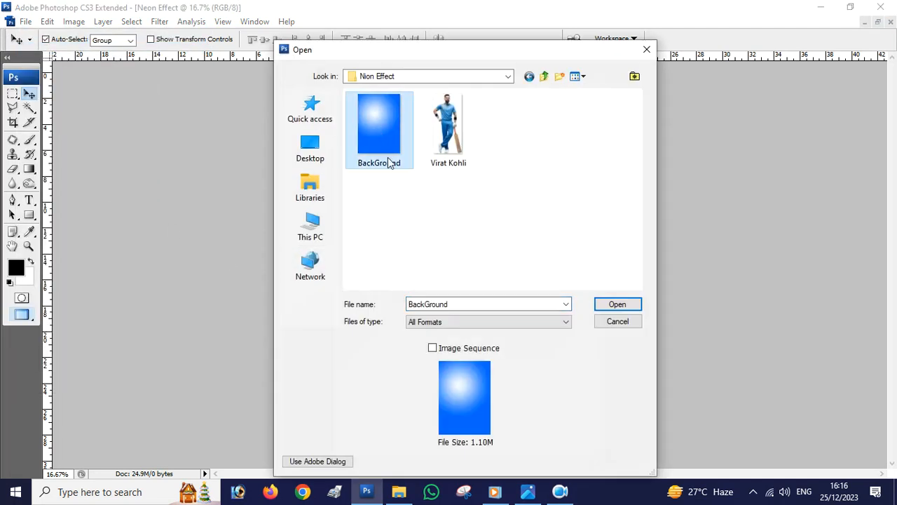
{"action": "left_click", "coordinate": [613, 304]}
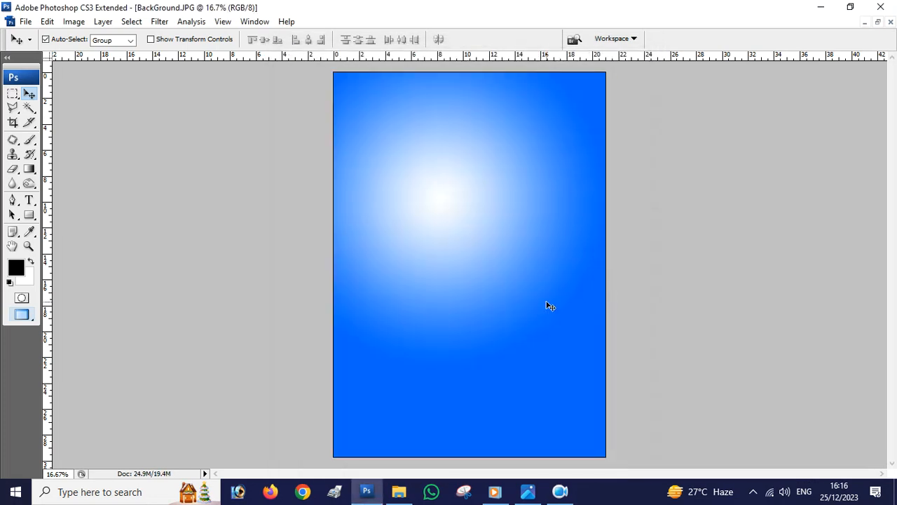
Copy the entire BackGround image into the Neon Effect document as a new layer, covering the canvas
{"action": "key", "text": "ctrl+a"}
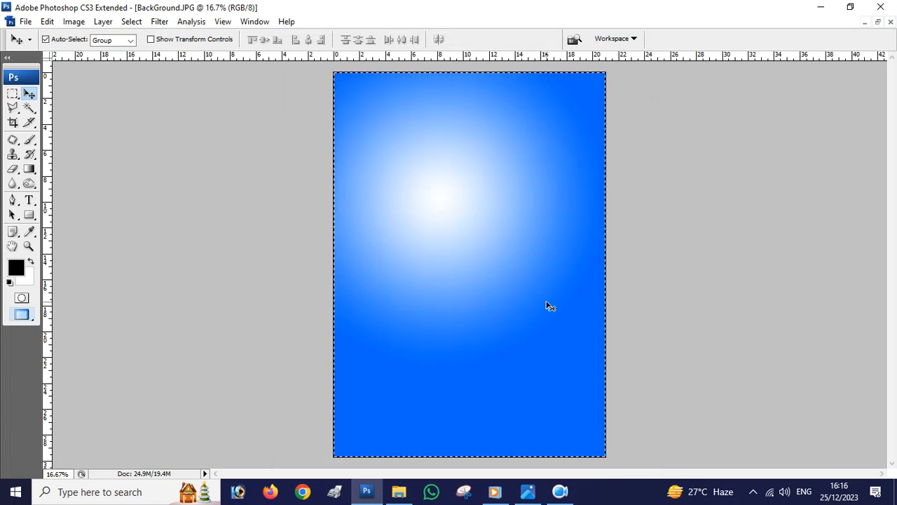
{"action": "key", "text": "ctrl+Tab"}
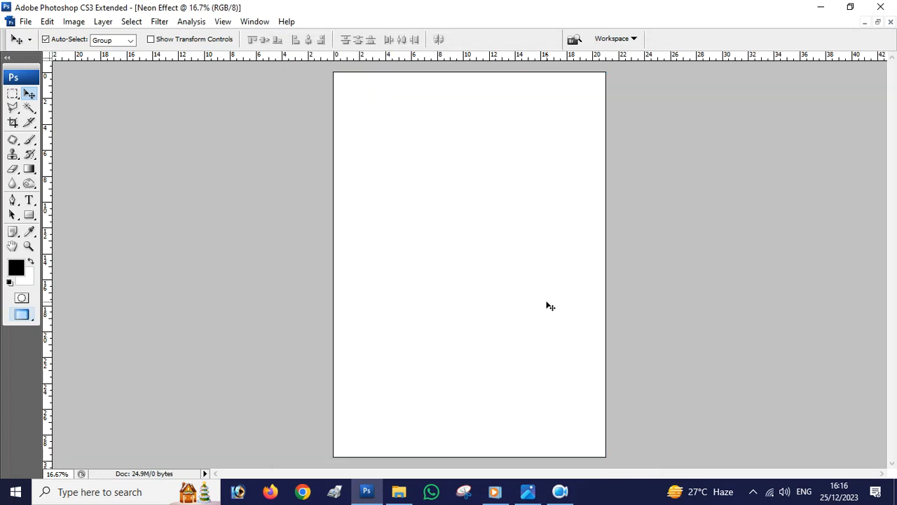
{"action": "key", "text": "ctrl+v"}
{"action": "left_click_drag", "start_coordinate": [522, 248], "coordinate": [582, 306]}
{"action": "key", "text": "ctrl+z"}
Display the document's layer list and toggle the visibility of Layer 1 off and on
{"action": "key", "text": "F7"}
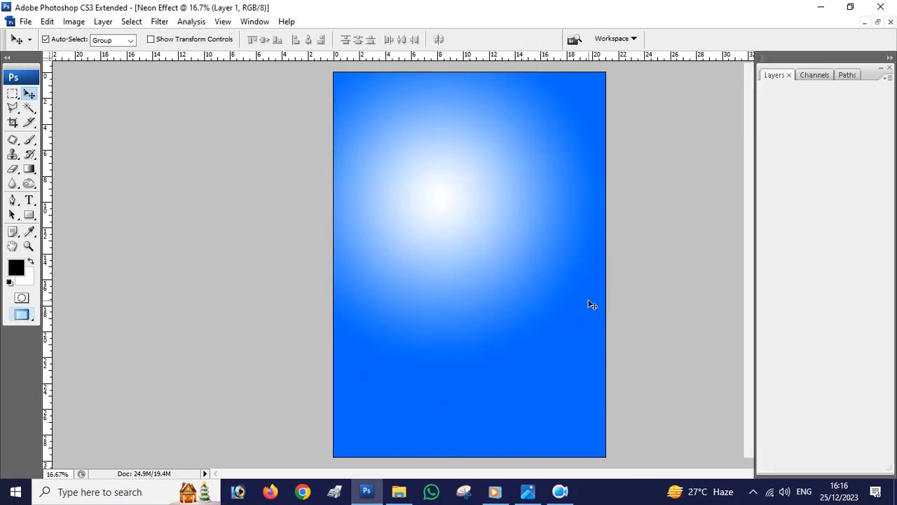
{"action": "key", "text": "F7"}
{"action": "left_click", "coordinate": [254, 21]}
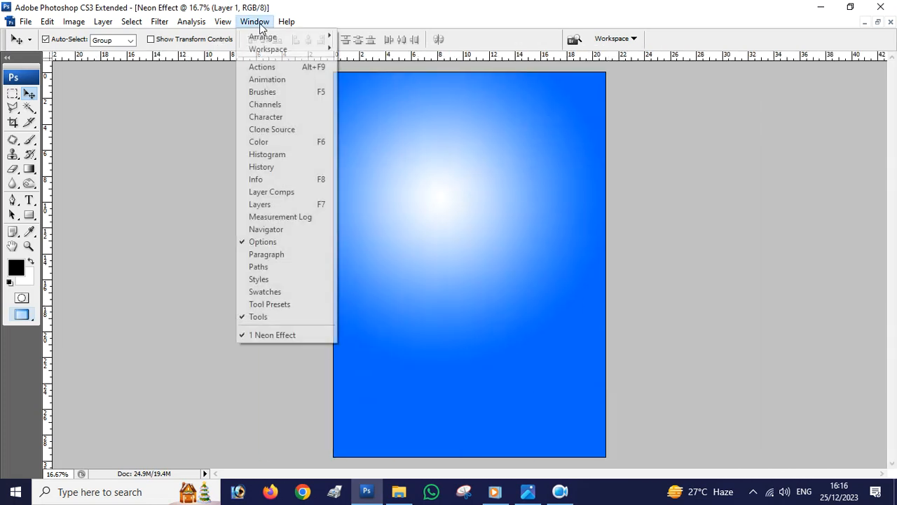
{"action": "left_click", "coordinate": [270, 204]}
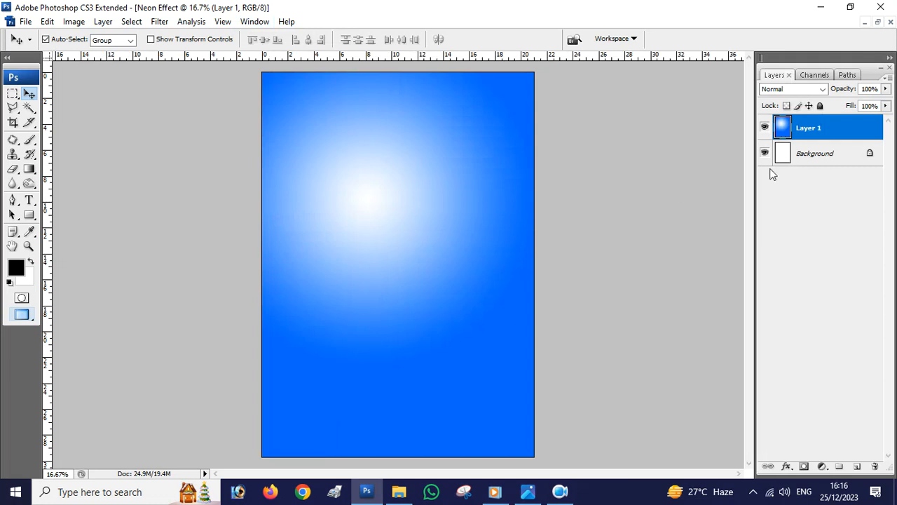
{"action": "left_click", "coordinate": [764, 127]}
{"action": "left_click", "coordinate": [764, 127]}
Hide Layer 1 and fill the Background layer with a white-to-blue radial gradient drawn from the upper middle down past the canvas's lower edge
{"action": "left_click", "coordinate": [32, 168]}
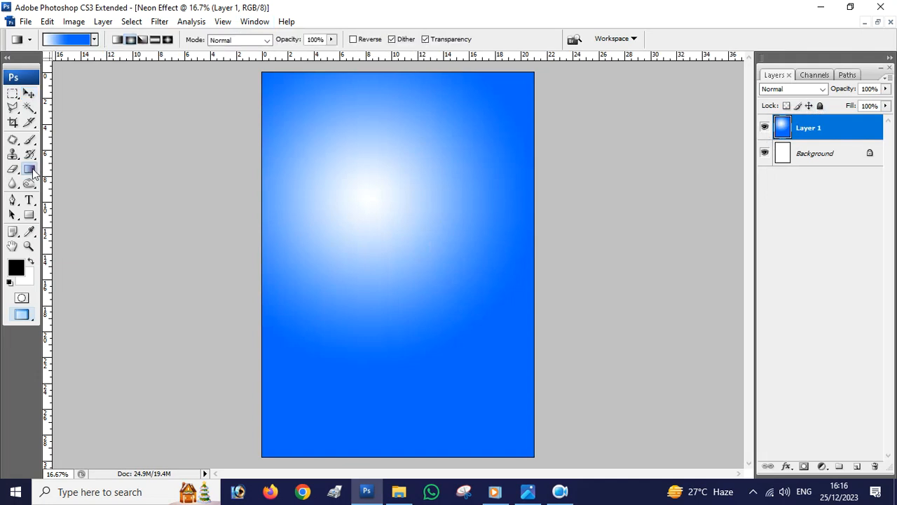
{"action": "right_click", "coordinate": [33, 169]}
{"action": "left_click", "coordinate": [57, 169]}
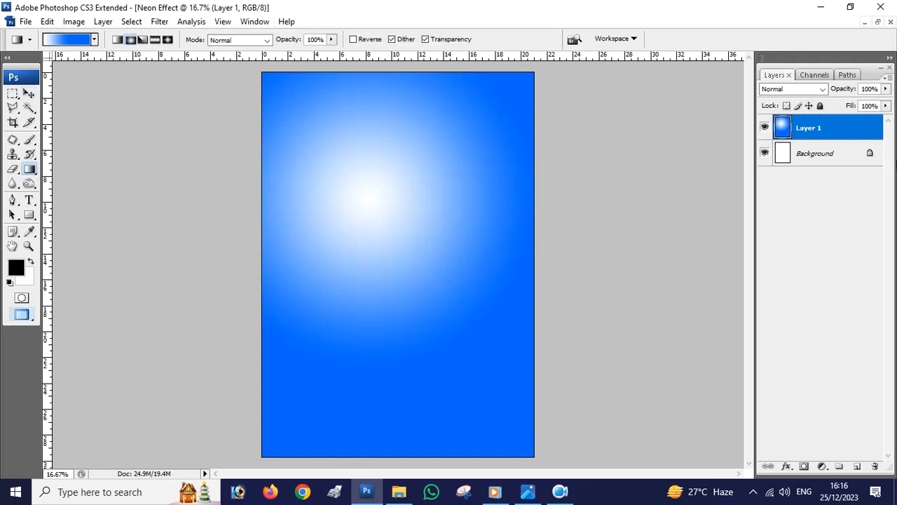
{"action": "left_click", "coordinate": [765, 127]}
{"action": "left_click", "coordinate": [798, 155]}
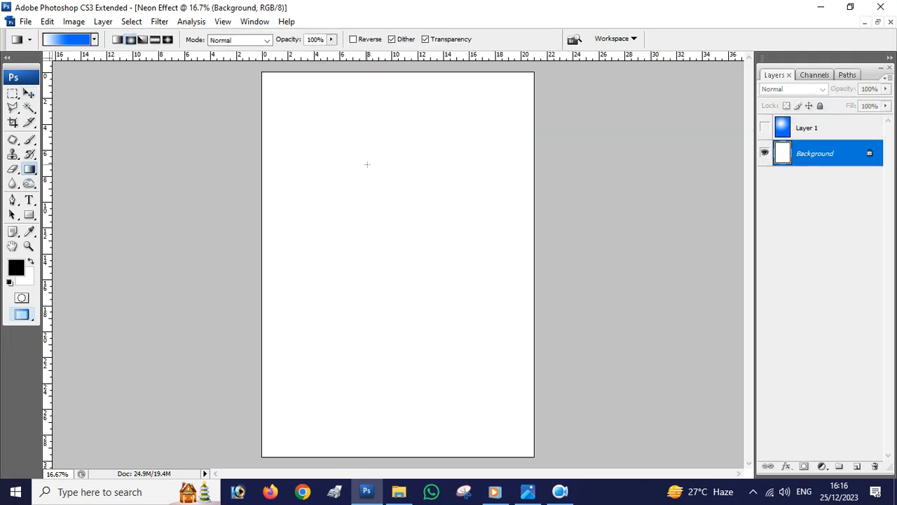
{"action": "left_click_drag", "start_coordinate": [392, 156], "coordinate": [435, 499]}
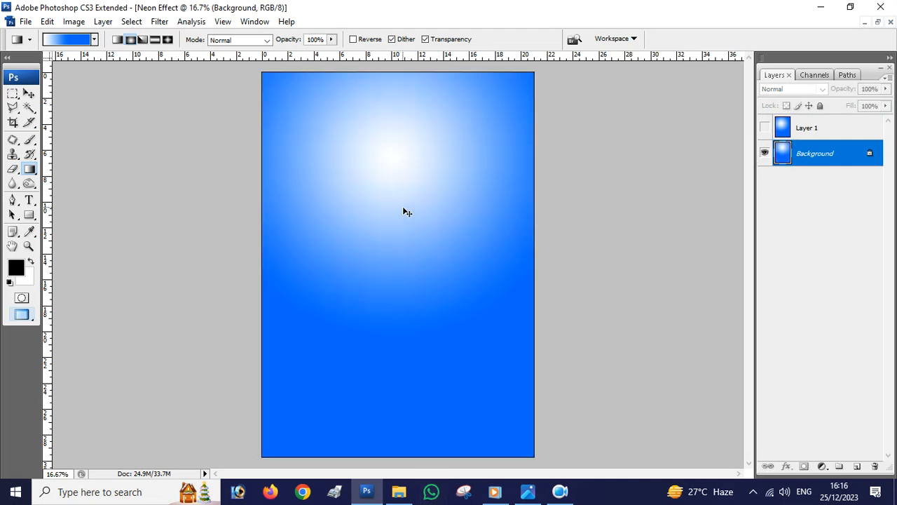
{"action": "key", "text": "ctrl+z"}
{"action": "left_click_drag", "start_coordinate": [396, 173], "coordinate": [398, 499]}
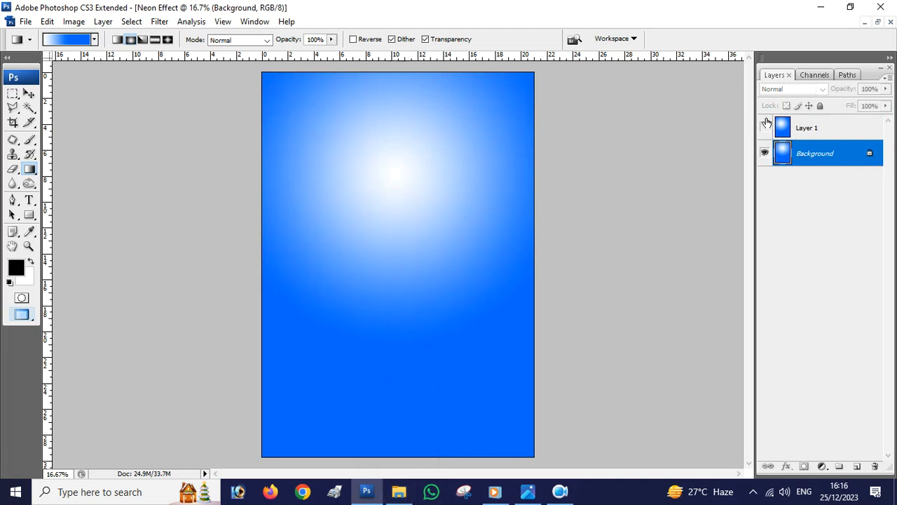
{"action": "left_click", "coordinate": [765, 127]}
{"action": "left_click", "coordinate": [835, 131]}
{"action": "right_click", "coordinate": [836, 129]}
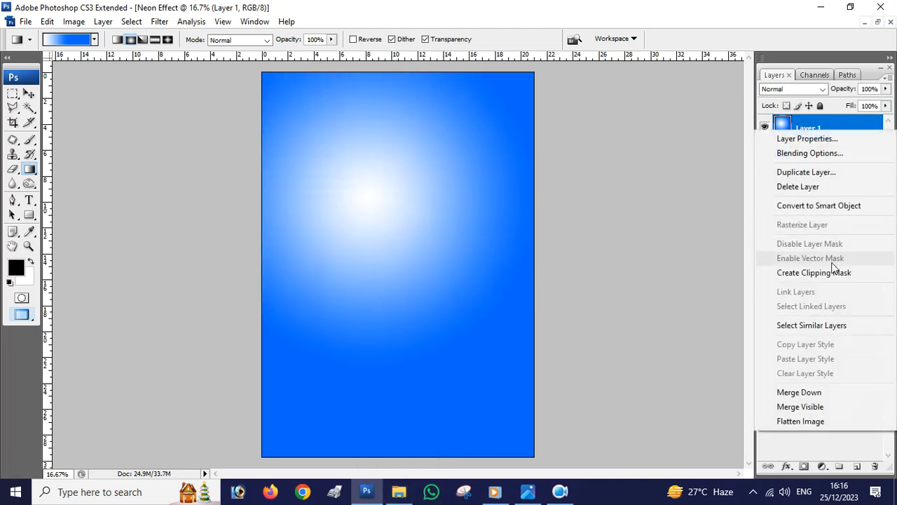
{"action": "left_click", "coordinate": [607, 207]}
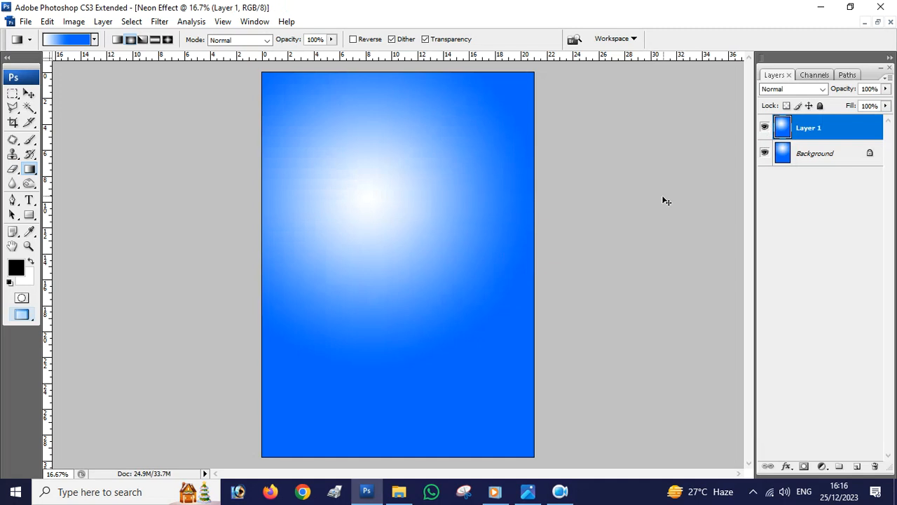
Hide Layer 1 and redraw the Background layer's white-to-blue radial gradient with its bright centre slightly lower on the canvas
{"action": "key", "text": "ctrl+minus"}
{"action": "left_click", "coordinate": [765, 127]}
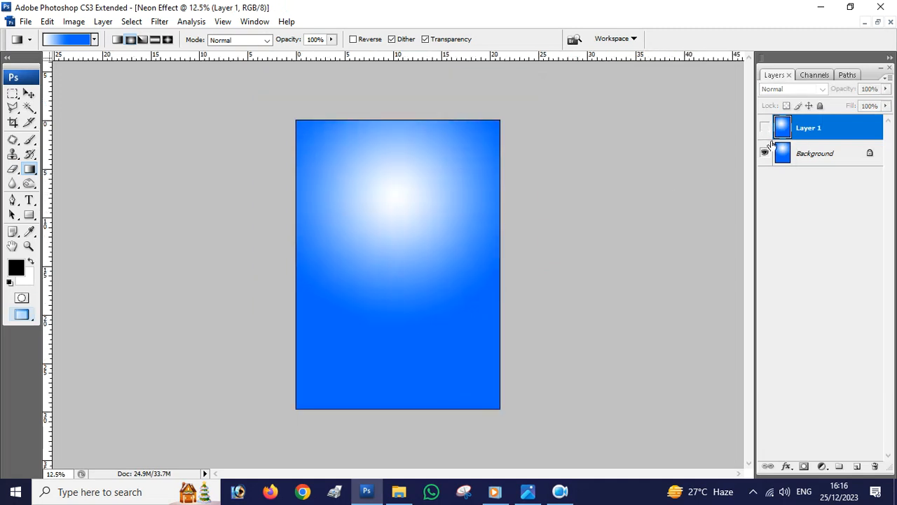
{"action": "left_click", "coordinate": [808, 158]}
{"action": "left_click_drag", "start_coordinate": [396, 203], "coordinate": [417, 466]}
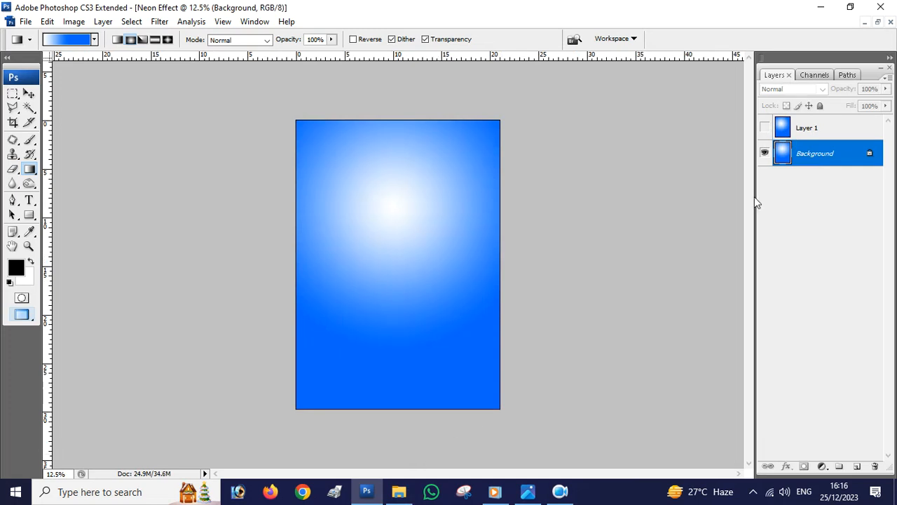
Show Layer 1 again and delete it, keeping only the Background layer
{"action": "left_click", "coordinate": [806, 127]}
{"action": "left_click", "coordinate": [764, 128]}
{"action": "right_click", "coordinate": [811, 129]}
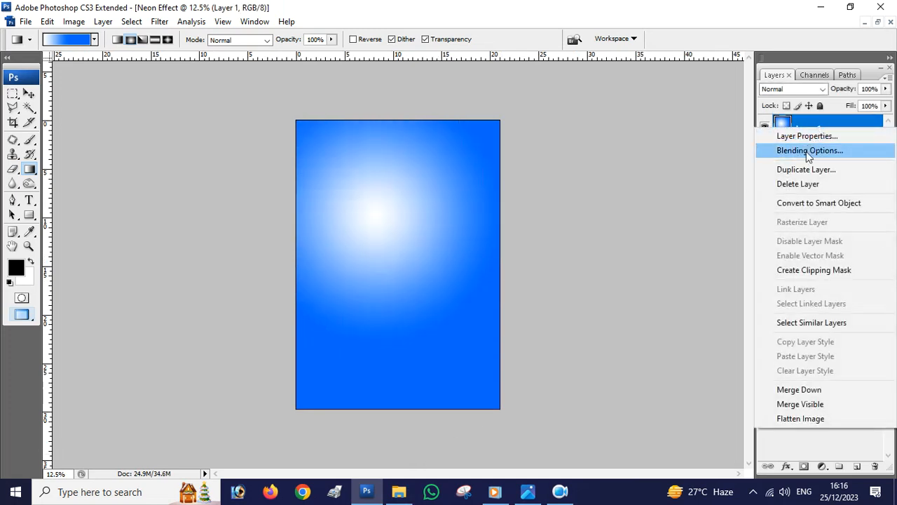
{"action": "left_click", "coordinate": [807, 183]}
{"action": "key", "text": "Return"}
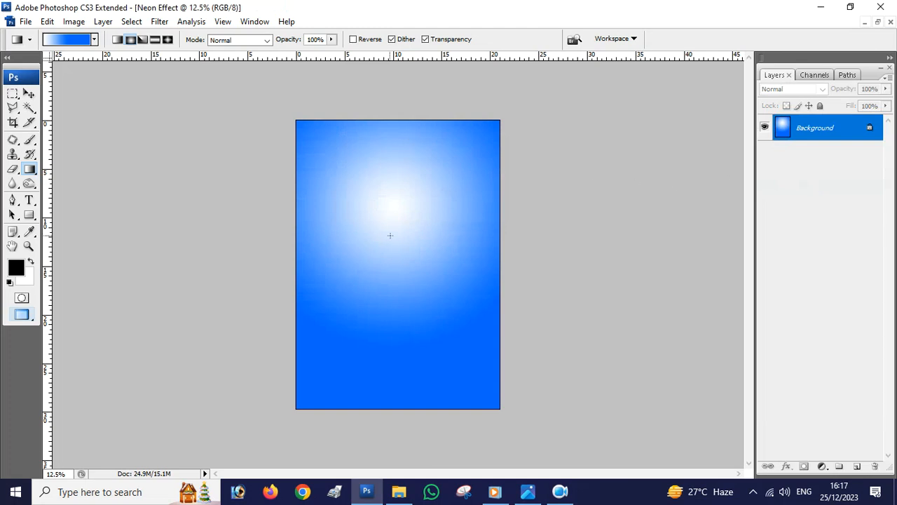
Open the Virat Kohli image from the Nion Effect folder
{"action": "left_click", "coordinate": [25, 21]}
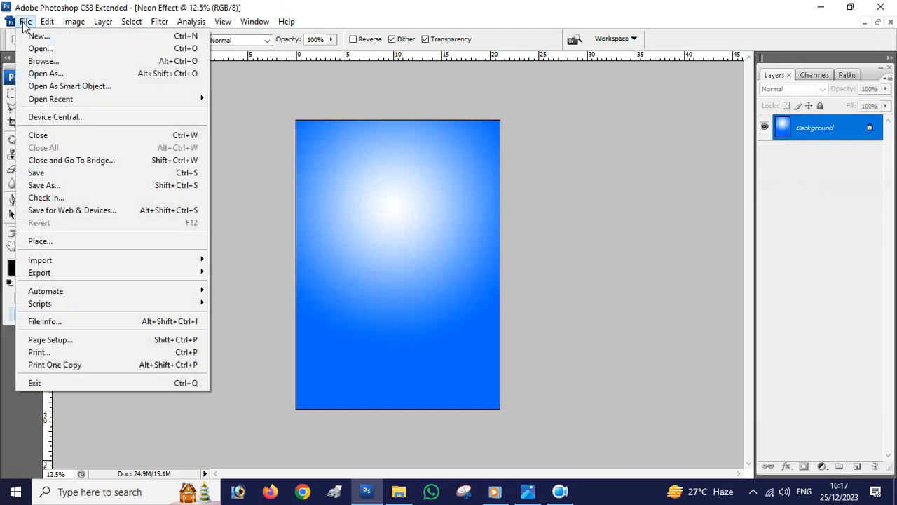
{"action": "left_click", "coordinate": [58, 49]}
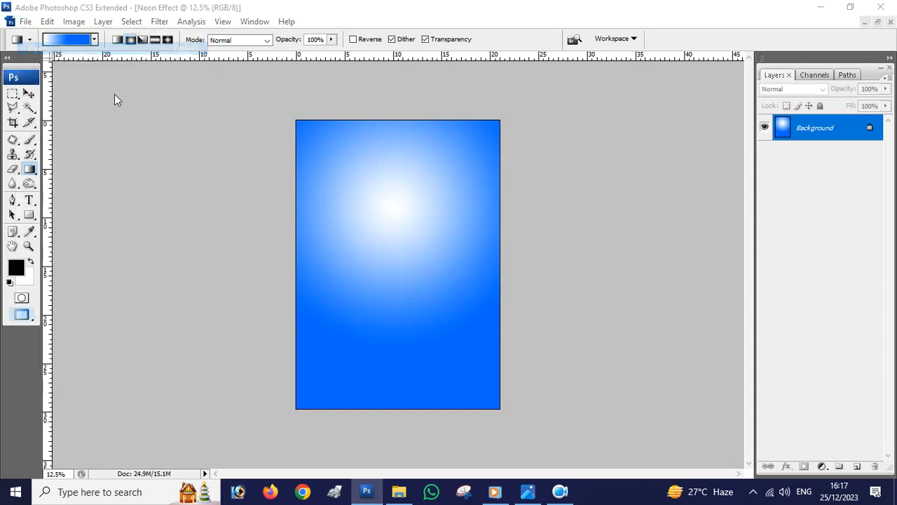
{"action": "left_click", "coordinate": [462, 133]}
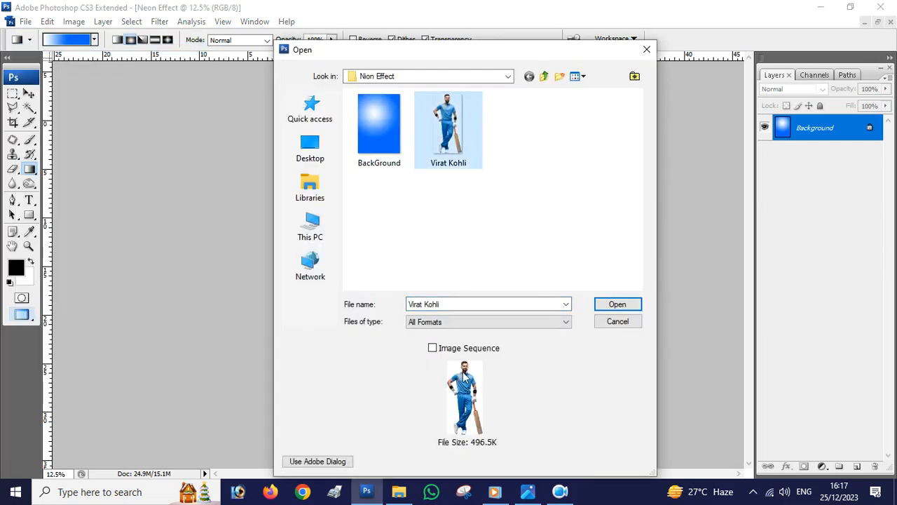
{"action": "left_click", "coordinate": [629, 305]}
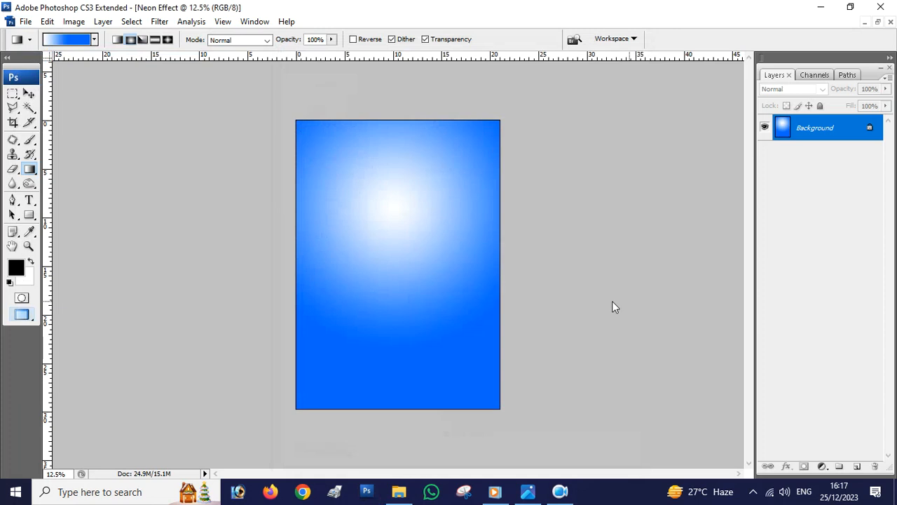
Copy the Virat Kohli cutout into the Neon Effect document as a new layer near the canvas centre and maximize that document
{"action": "left_click", "coordinate": [30, 93]}
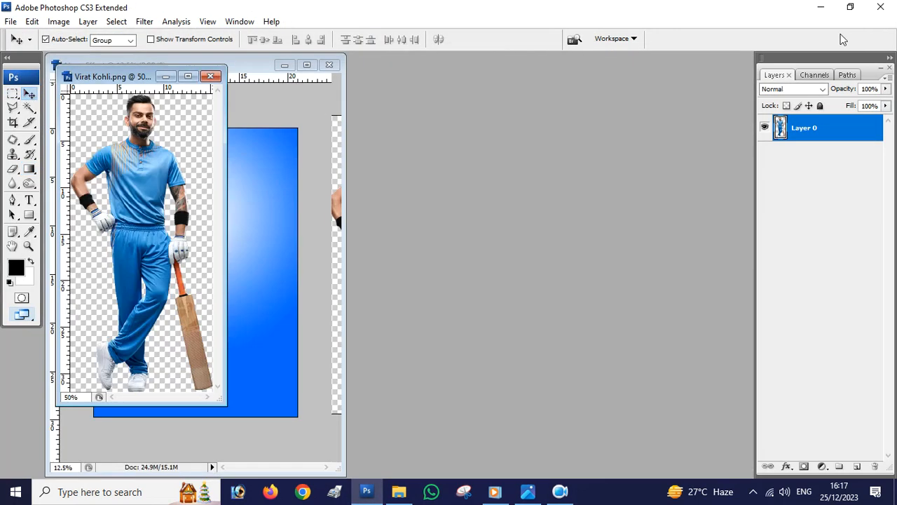
{"action": "left_click", "coordinate": [877, 22]}
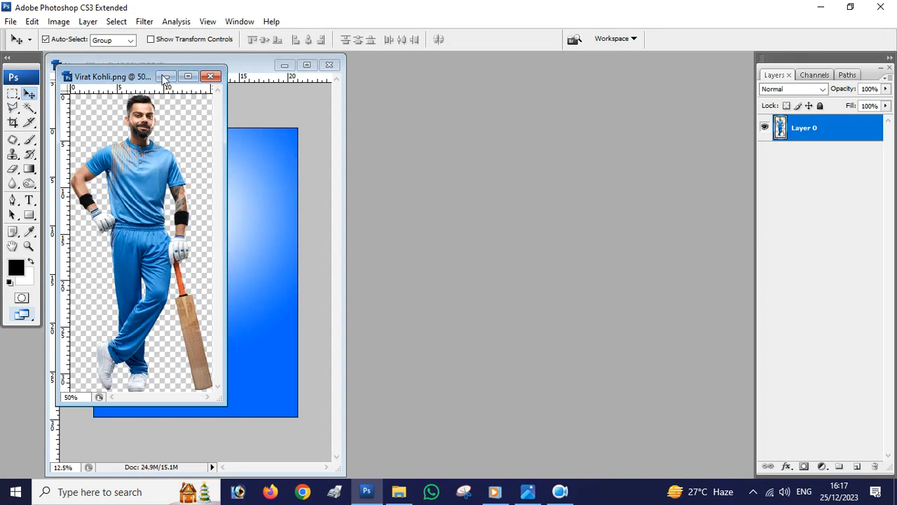
{"action": "left_click_drag", "start_coordinate": [131, 77], "coordinate": [537, 75]}
{"action": "right_click", "coordinate": [563, 175]}
{"action": "left_click", "coordinate": [568, 180]}
{"action": "left_click_drag", "start_coordinate": [565, 180], "coordinate": [207, 223]}
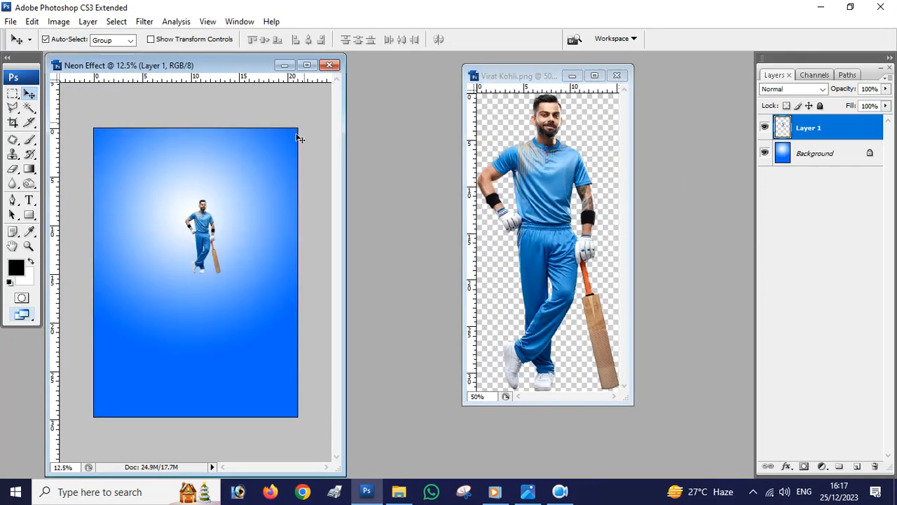
{"action": "left_click", "coordinate": [306, 64]}
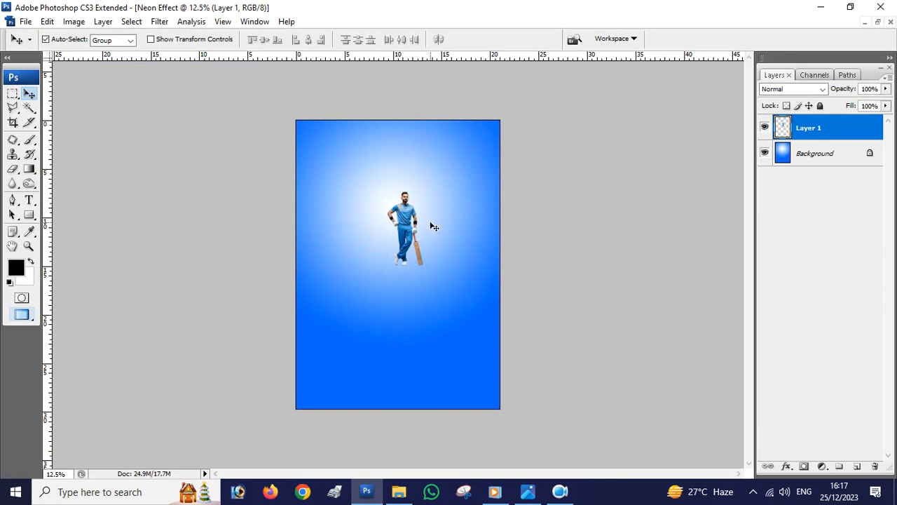
Enlarge the cricketer on Layer 1 proportionally with Free Transform to fill most of the canvas height, standing roughly centred
{"action": "left_click", "coordinate": [47, 21]}
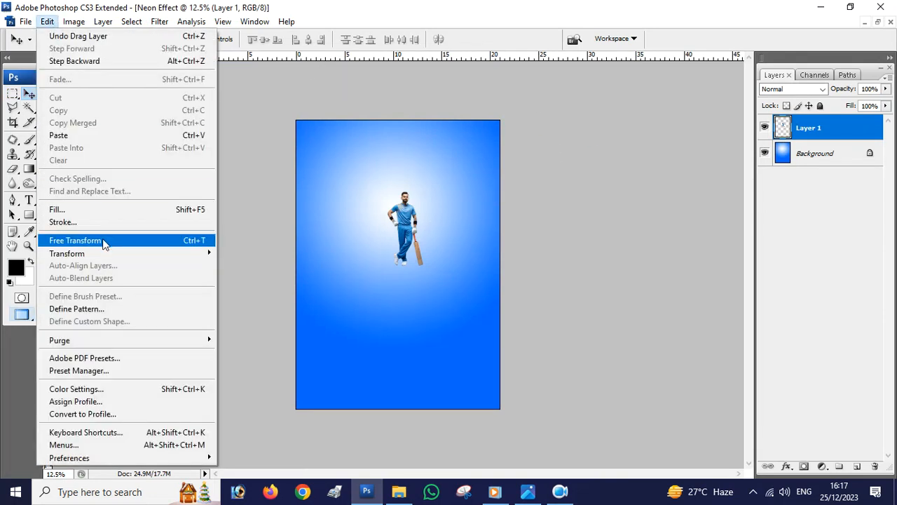
{"action": "left_click", "coordinate": [103, 240]}
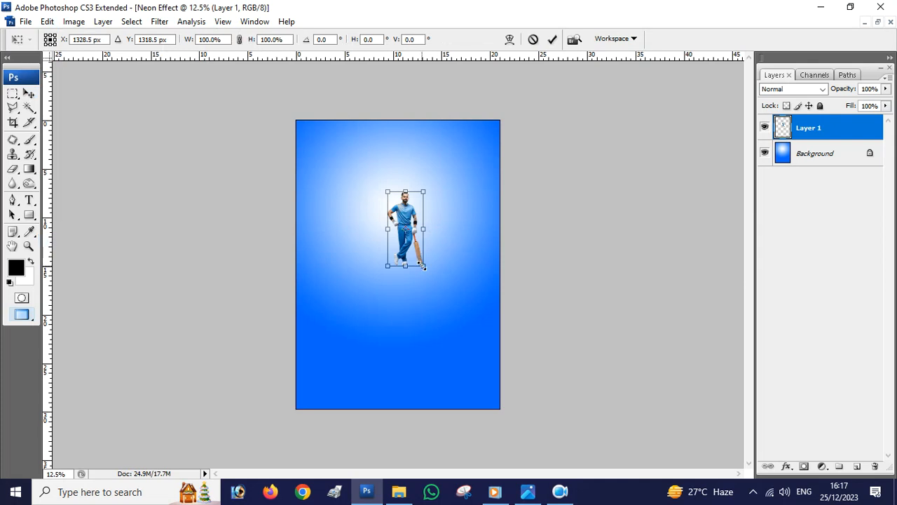
{"action": "left_click_drag", "start_coordinate": [423, 265], "coordinate": [522, 310]}
{"action": "left_click_drag", "start_coordinate": [446, 291], "coordinate": [440, 319]}
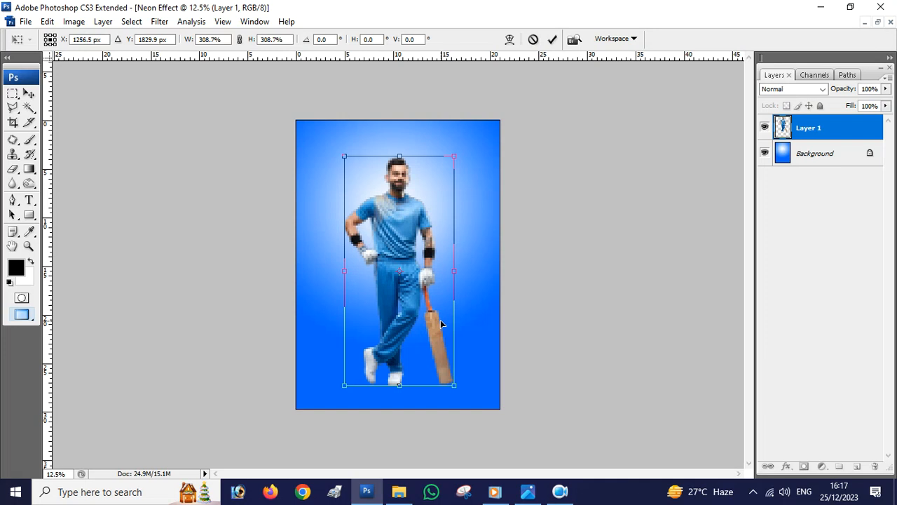
{"action": "left_click_drag", "start_coordinate": [449, 162], "coordinate": [482, 158]}
{"action": "left_click_drag", "start_coordinate": [392, 188], "coordinate": [403, 191]}
{"action": "key", "text": "Return"}
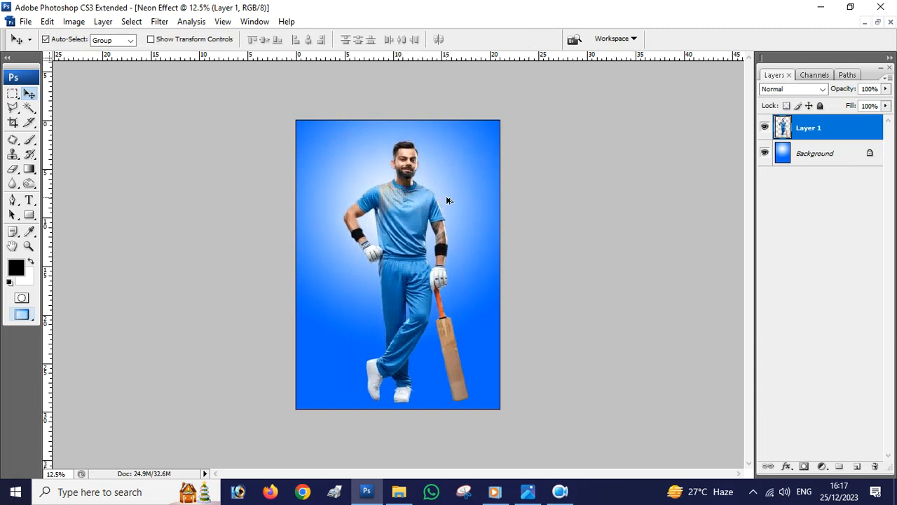
Nudge the cricketer slightly upward and scale the layer down proportionally to 97.4%
{"action": "left_click_drag", "start_coordinate": [413, 229], "coordinate": [410, 232]}
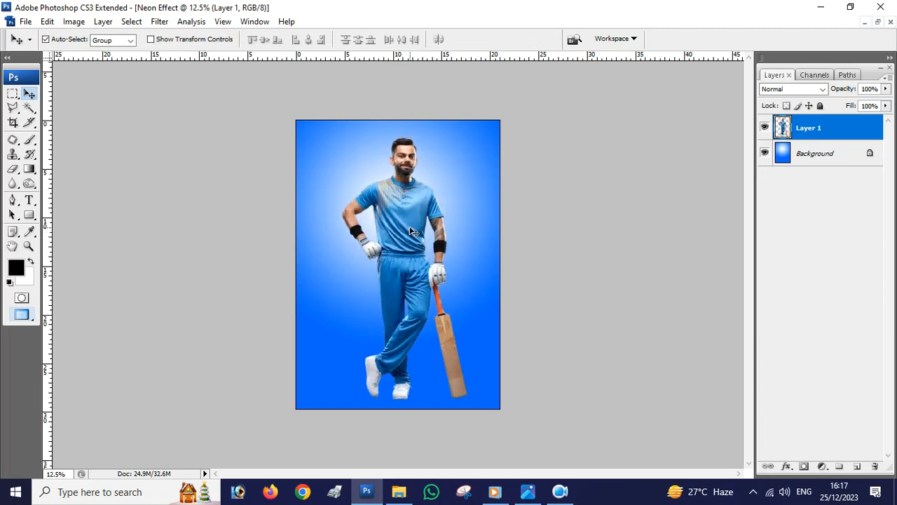
{"action": "key", "text": "ctrl+t"}
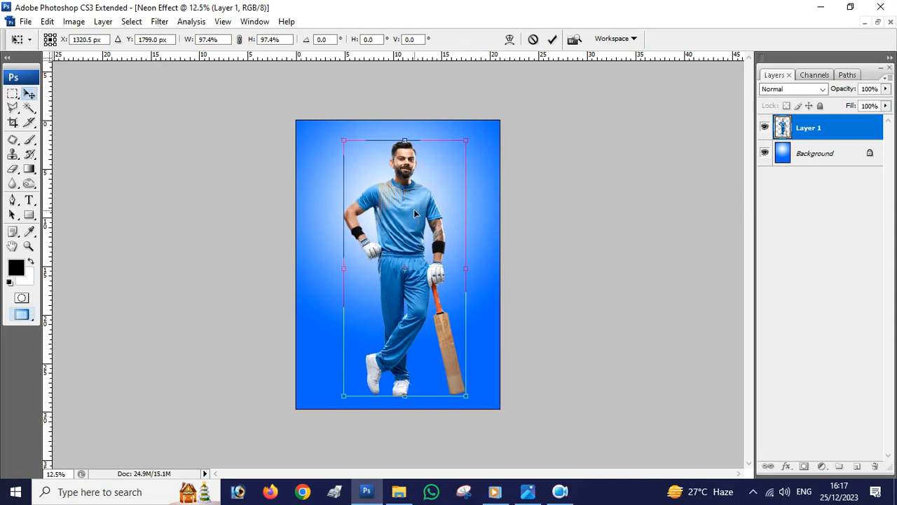
{"action": "key", "text": "Return"}
Draw a closed triangular path with the Pen tool, with corners below the gloved hip, right of the shoulder and upper left of the head
{"action": "scroll", "coordinate": [419, 188], "scroll_direction": "up", "scroll_amount": 3}
{"action": "scroll", "coordinate": [406, 181], "scroll_direction": "up", "scroll_amount": 3}
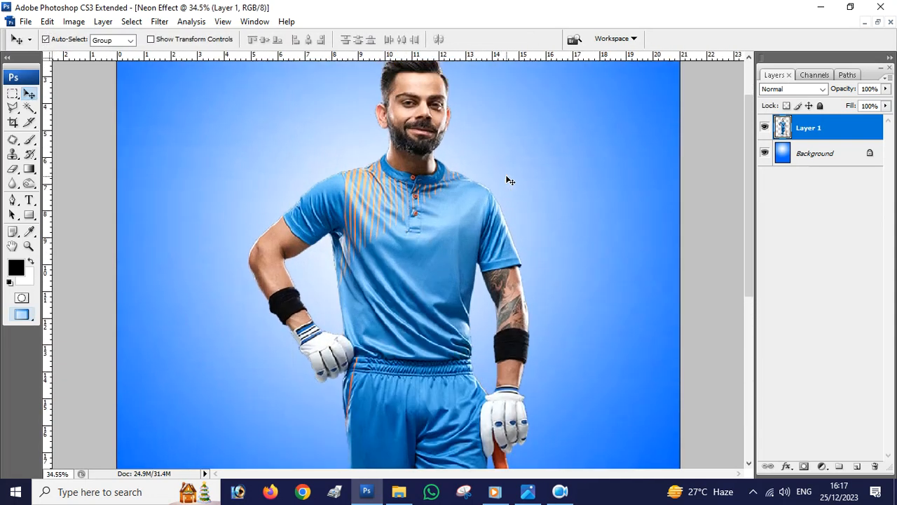
{"action": "scroll", "coordinate": [509, 180], "scroll_direction": "down", "scroll_amount": 2}
{"action": "scroll", "coordinate": [510, 180], "scroll_direction": "up", "scroll_amount": 2}
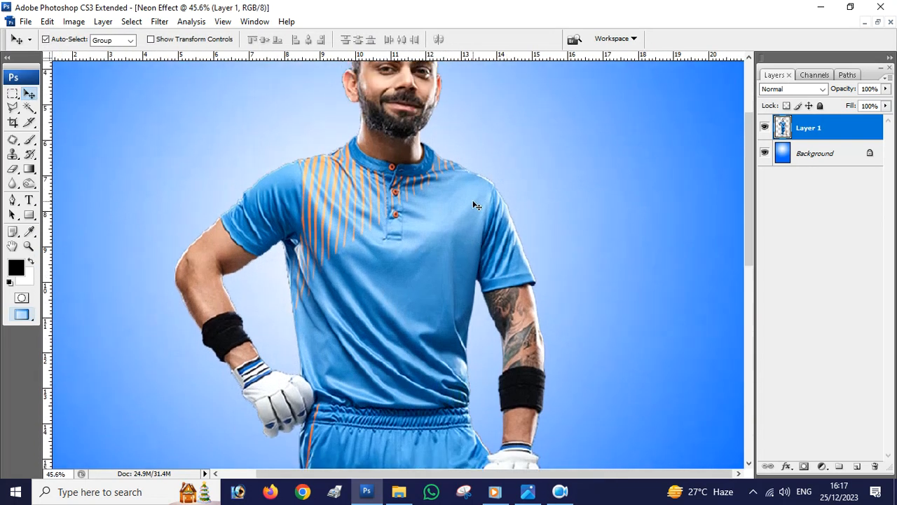
{"action": "scroll", "coordinate": [475, 202], "scroll_direction": "down", "scroll_amount": 3}
{"action": "left_click", "coordinate": [13, 199]}
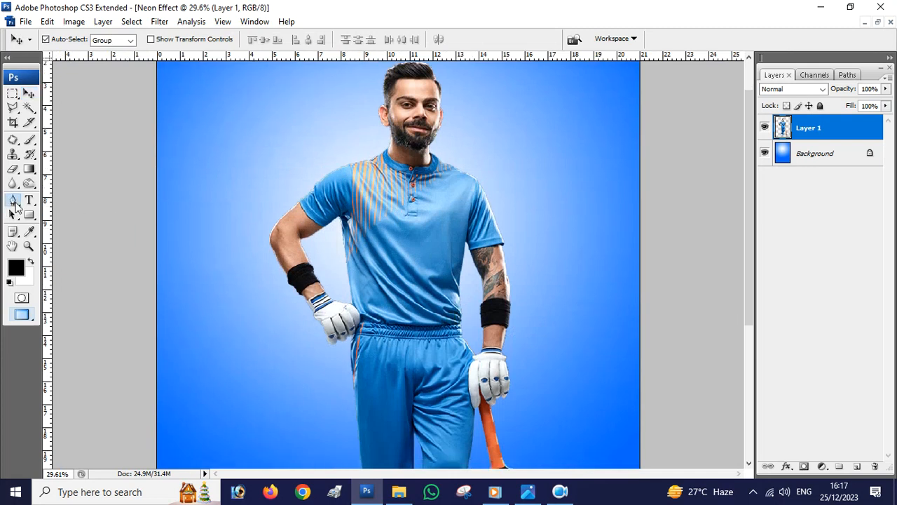
{"action": "scroll", "coordinate": [283, 289], "scroll_direction": "down", "scroll_amount": 2}
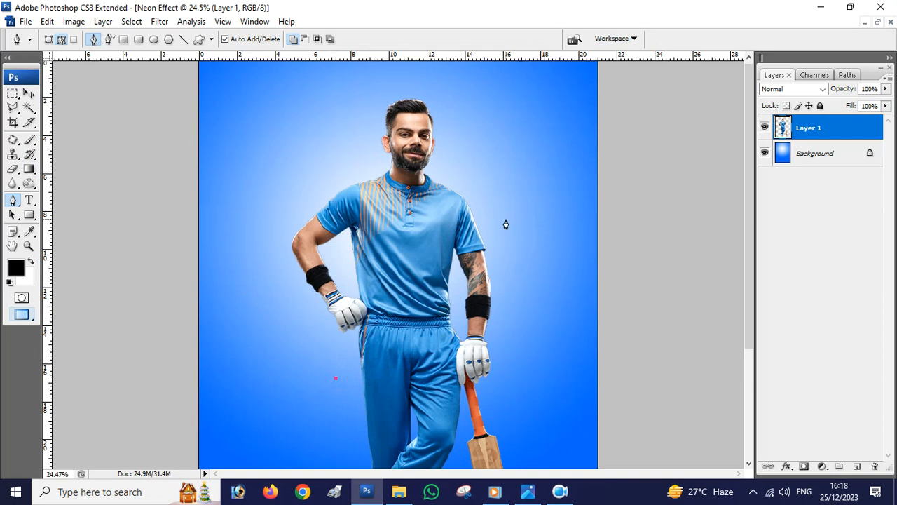
{"action": "left_click", "coordinate": [548, 217]}
{"action": "left_click", "coordinate": [315, 122]}
{"action": "left_click", "coordinate": [337, 382]}
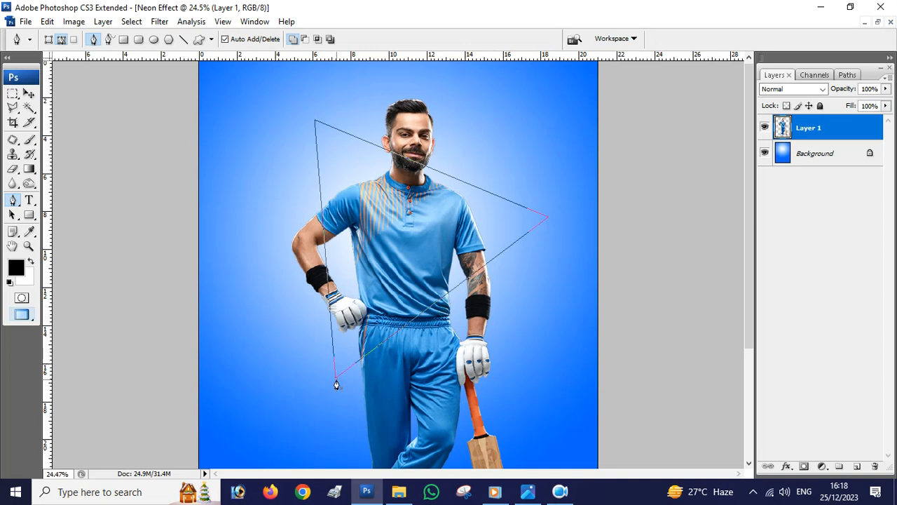
Try stroking the triangular path with the current black brush on Layer 1, then undo the stroke
{"action": "right_click", "coordinate": [425, 215]}
{"action": "left_click", "coordinate": [477, 296]}
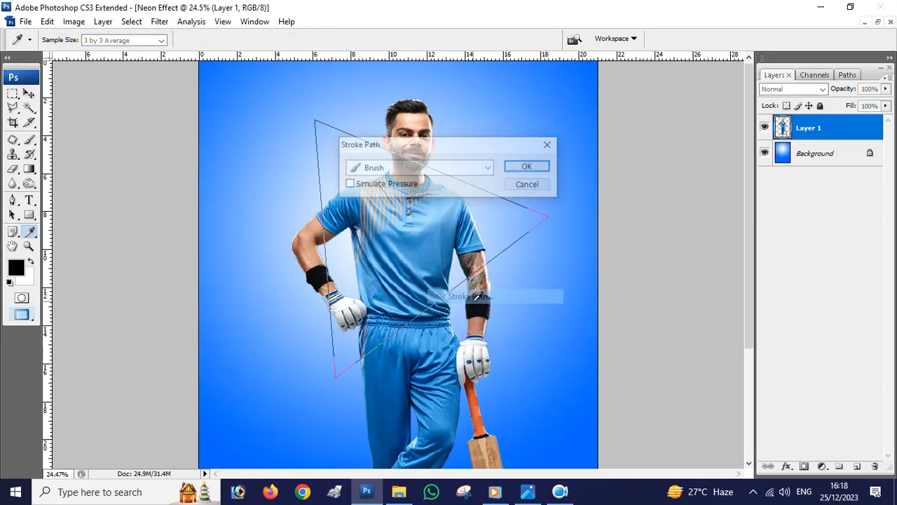
{"action": "left_click", "coordinate": [526, 166]}
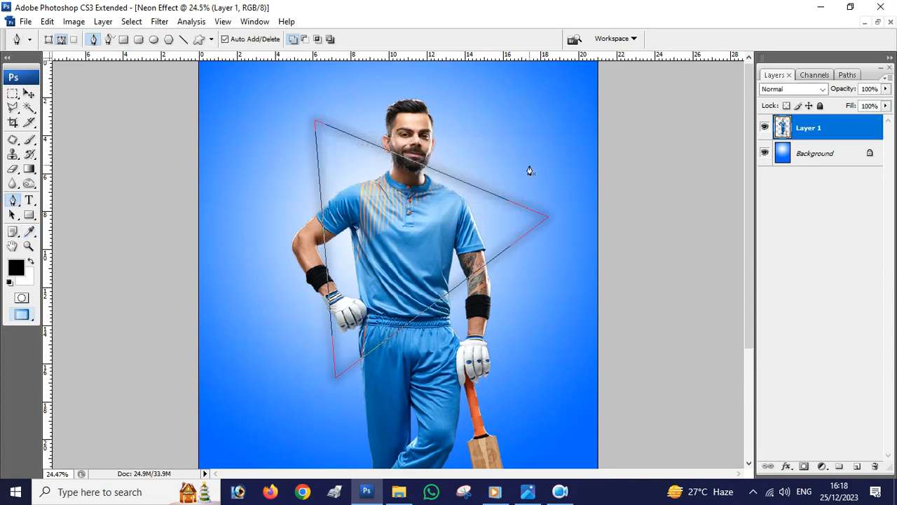
{"action": "key", "text": "i"}
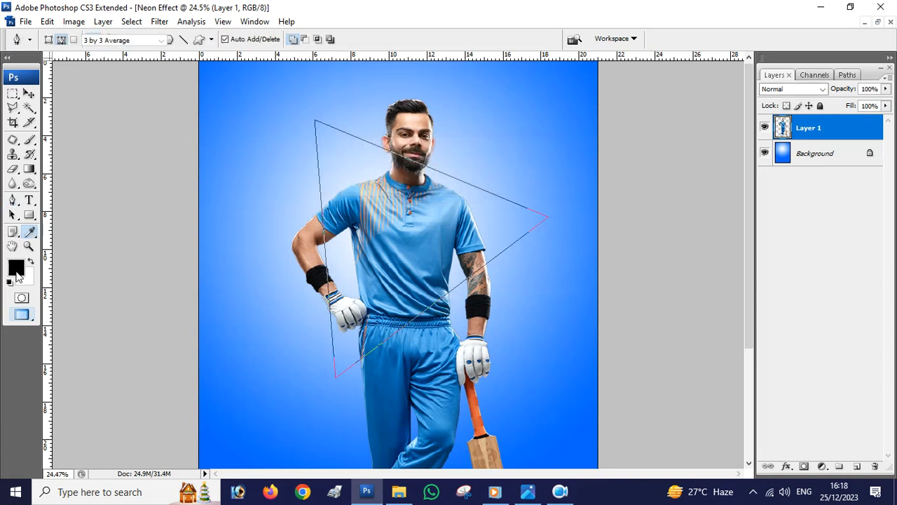
Set the foreground colour to white (ffffff)
{"action": "left_click", "coordinate": [16, 271]}
{"action": "left_click_drag", "start_coordinate": [500, 156], "coordinate": [443, 82]}
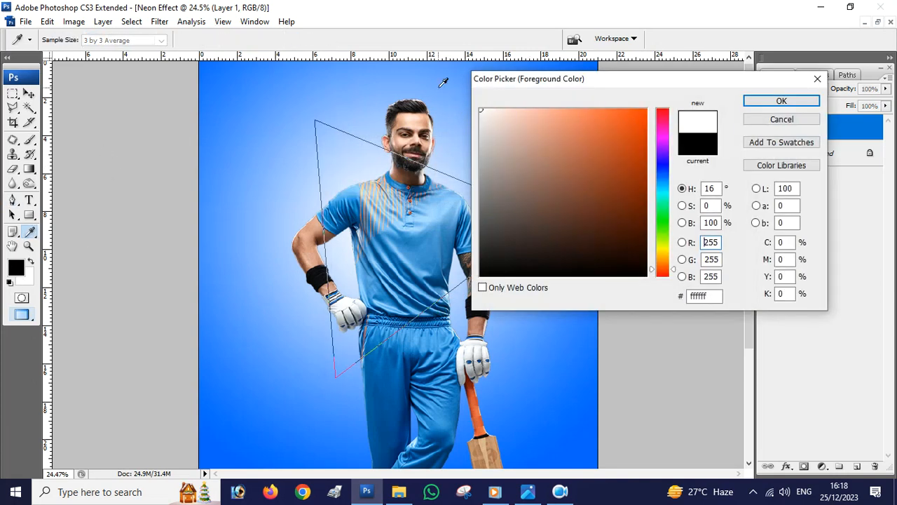
{"action": "left_click", "coordinate": [781, 101]}
Choose the Brush tool with a 26 px master diameter, paint a short test stroke beside the cricketer and undo it
{"action": "left_click_drag", "start_coordinate": [29, 141], "coordinate": [49, 142]}
{"action": "right_click", "coordinate": [267, 151]}
{"action": "left_click", "coordinate": [301, 179]}
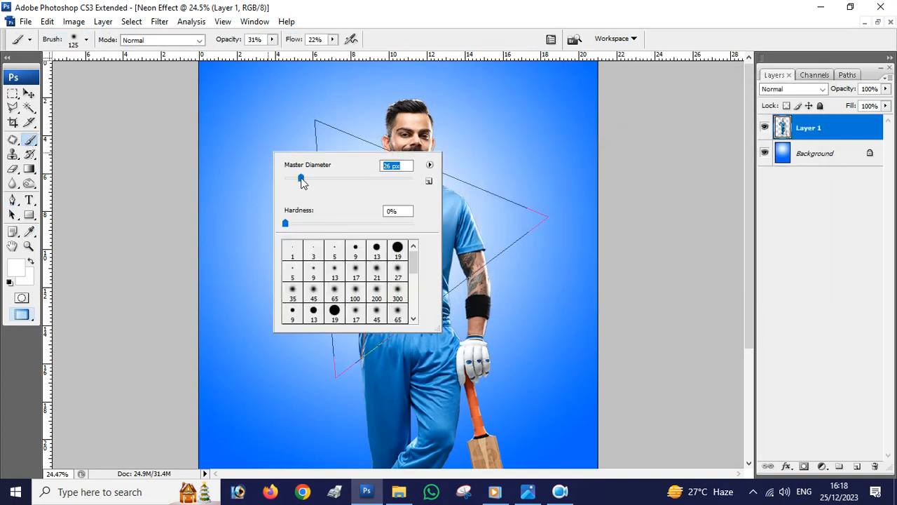
{"action": "left_click_drag", "start_coordinate": [239, 120], "coordinate": [241, 164]}
{"action": "key", "text": "ctrl+z"}
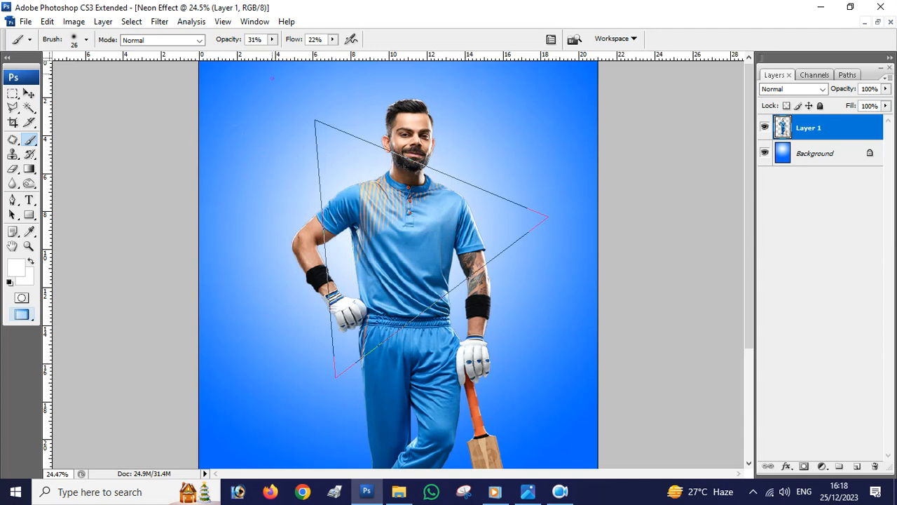
Set the brush opacity and flow to 100%, then paint a test stroke beside the cricketer and undo it
{"action": "left_click", "coordinate": [272, 40]}
{"action": "left_click_drag", "start_coordinate": [272, 53], "coordinate": [389, 55]}
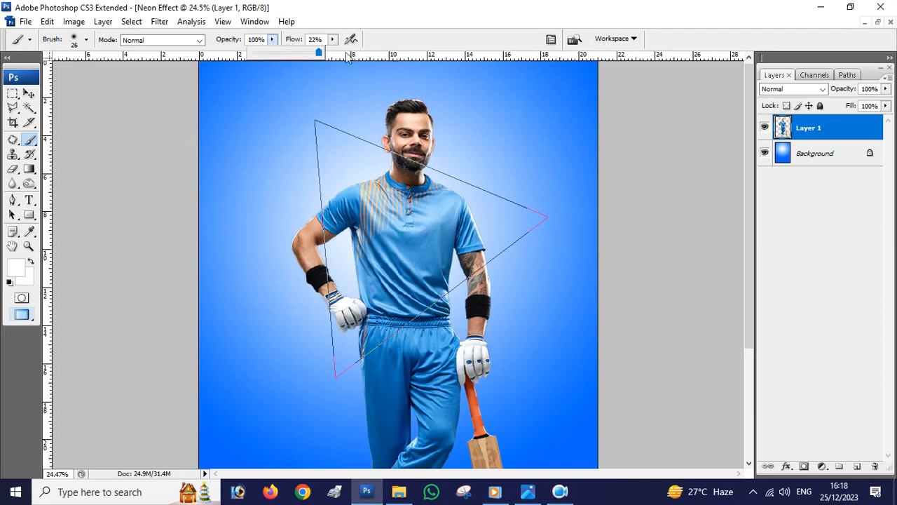
{"action": "left_click", "coordinate": [332, 39]}
{"action": "right_click", "coordinate": [280, 144]}
{"action": "left_click_drag", "start_coordinate": [262, 103], "coordinate": [260, 157]}
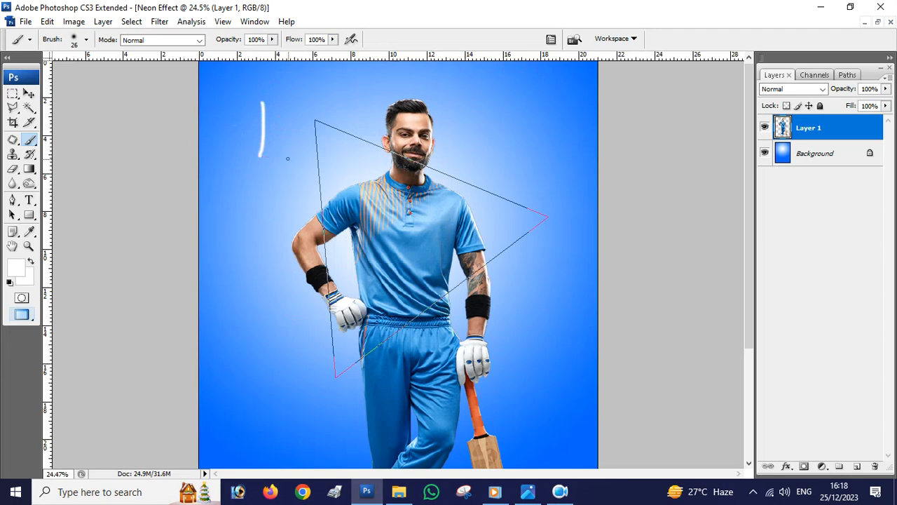
{"action": "key", "text": "ctrl+z"}
Choose the hard round 19 px brush, then paint a test stroke near the cricketer's arm and undo it
{"action": "right_click", "coordinate": [338, 171]}
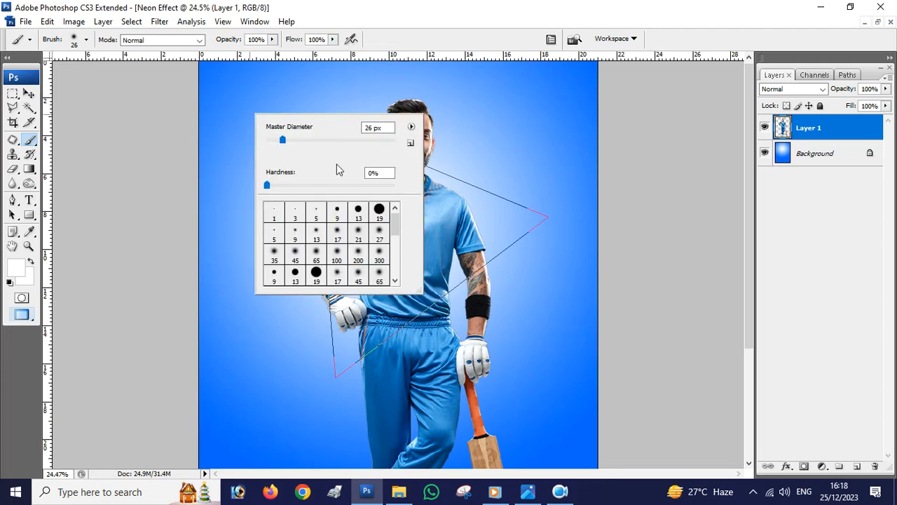
{"action": "left_click", "coordinate": [379, 212]}
{"action": "left_click", "coordinate": [380, 210]}
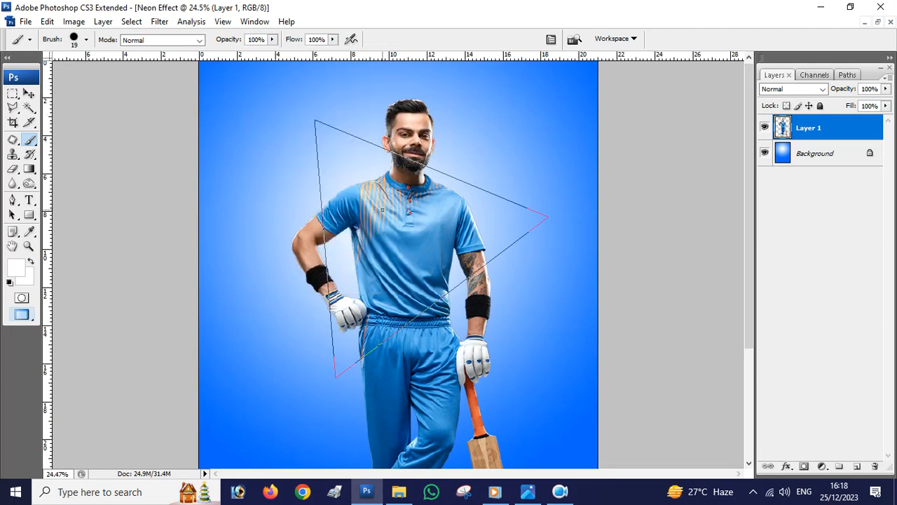
{"action": "left_click_drag", "start_coordinate": [288, 145], "coordinate": [301, 232]}
{"action": "key", "text": "ctrl+z"}
Try stroking the triangular path on Layer 1 with the white brush, Simulate Pressure off, then undo the stroke
{"action": "left_click", "coordinate": [12, 199]}
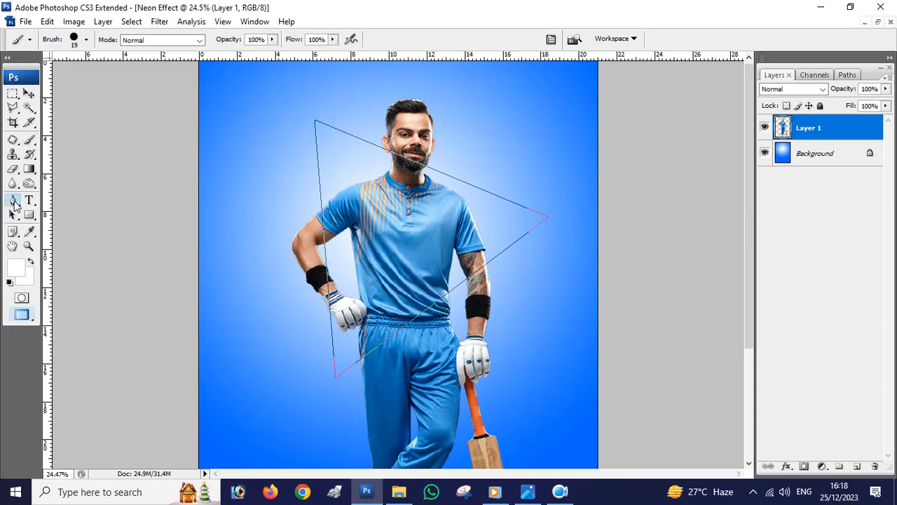
{"action": "right_click", "coordinate": [369, 232]}
{"action": "left_click", "coordinate": [414, 318]}
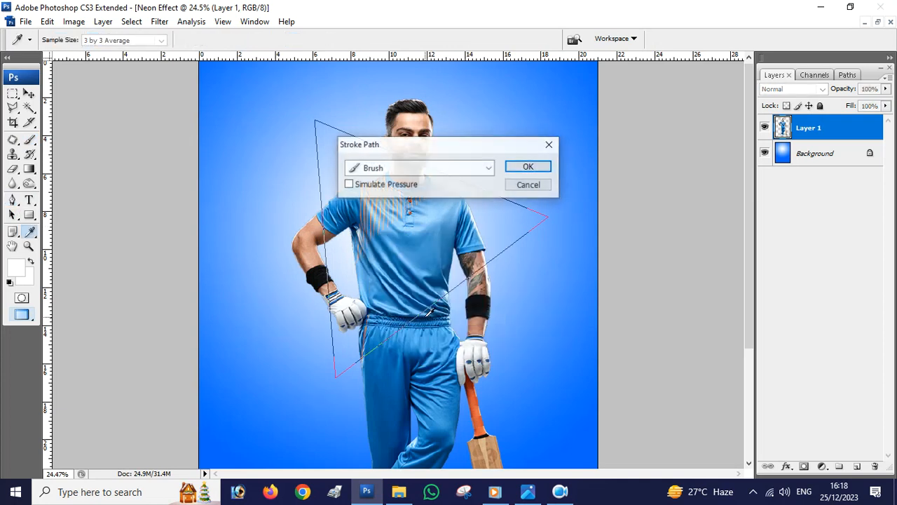
{"action": "left_click", "coordinate": [349, 184]}
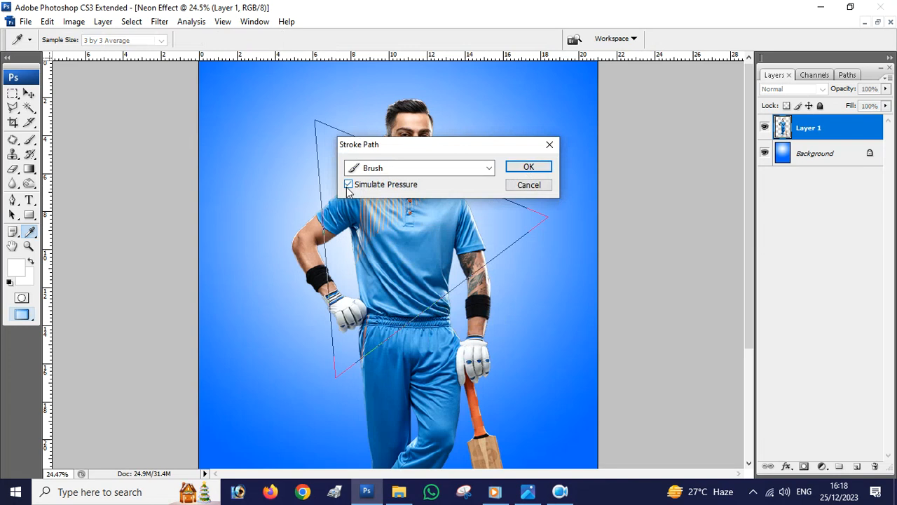
{"action": "left_click", "coordinate": [349, 184]}
{"action": "left_click", "coordinate": [529, 168]}
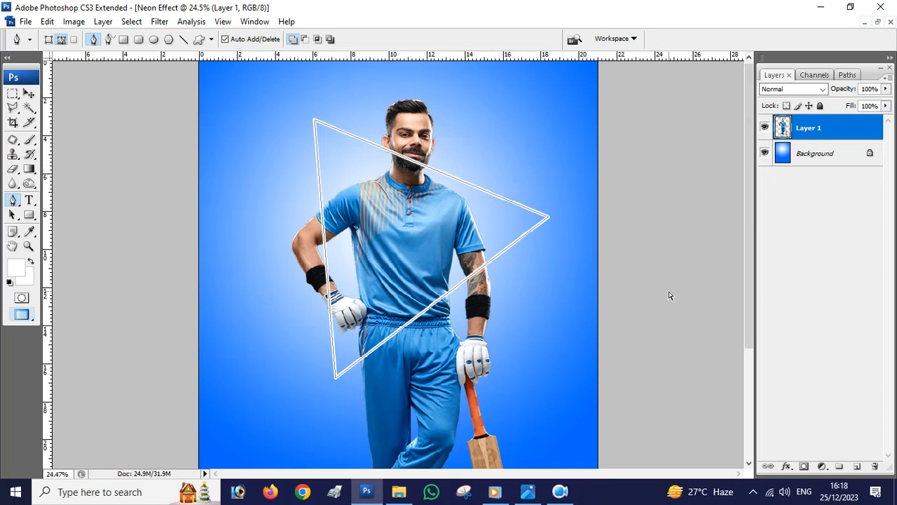
{"action": "key", "text": "ctrl+z"}
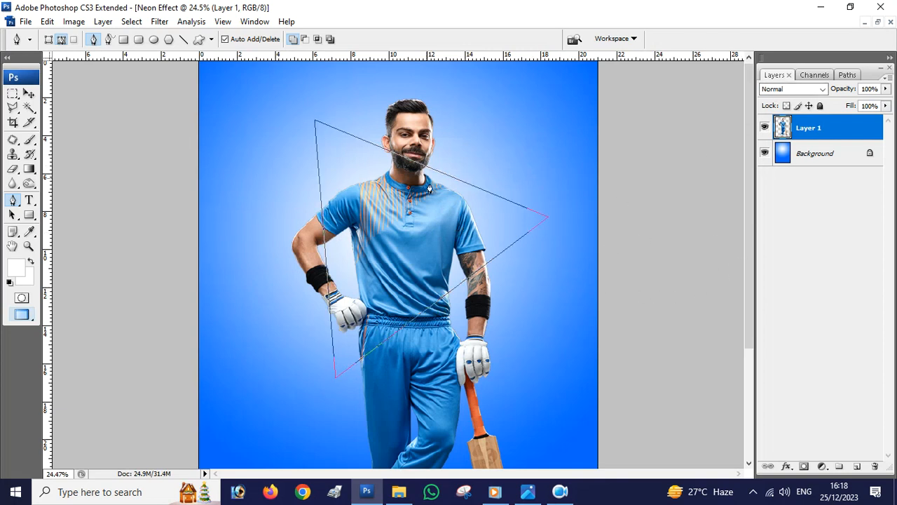
Add a new layer above Layer 1 and name it neon
{"action": "left_click", "coordinate": [856, 467]}
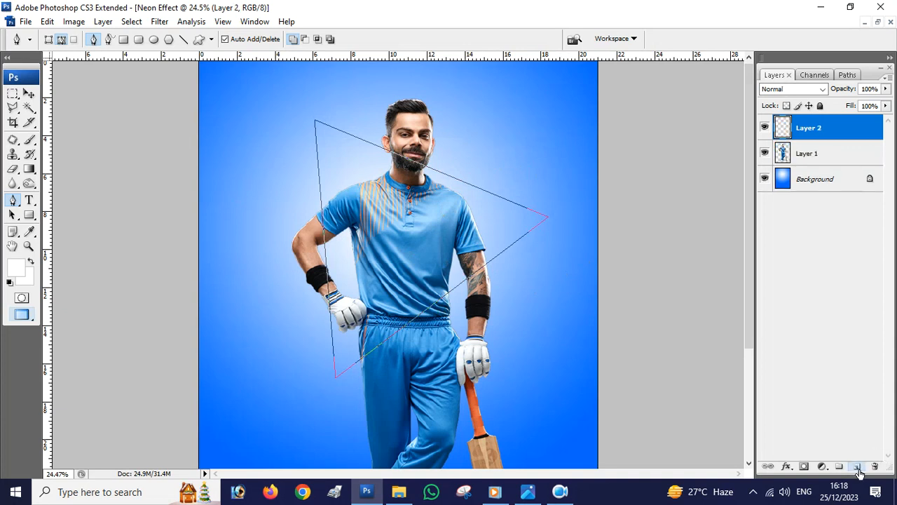
{"action": "double_click", "coordinate": [808, 128]}
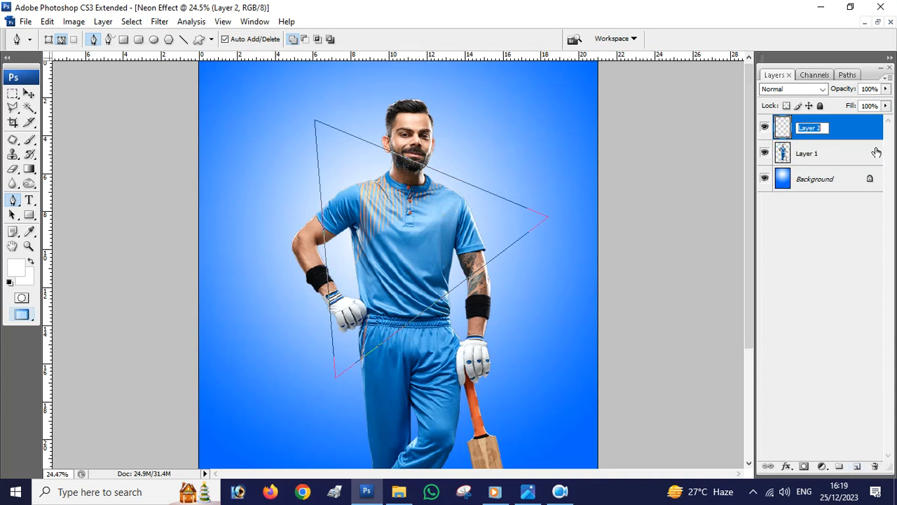
{"action": "type", "text": "neon"}
{"action": "key", "text": "Return"}
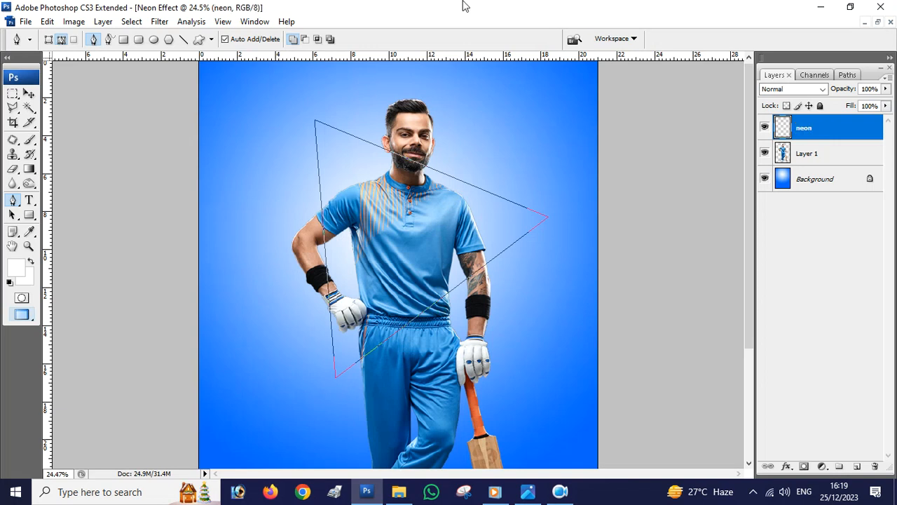
Stroke the triangular path on the neon layer with the white 19 px brush, leaving Simulate Pressure off
{"action": "right_click", "coordinate": [414, 163]}
{"action": "left_click", "coordinate": [462, 270]}
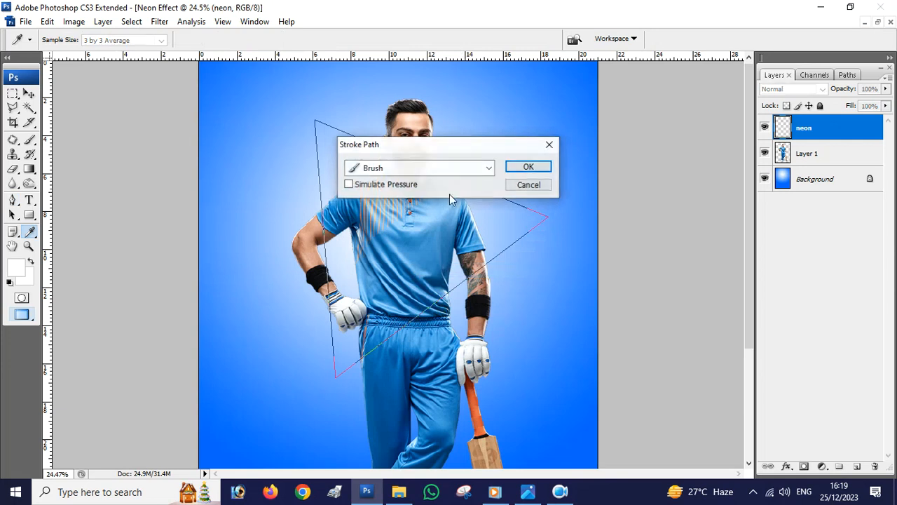
{"action": "left_click", "coordinate": [528, 167]}
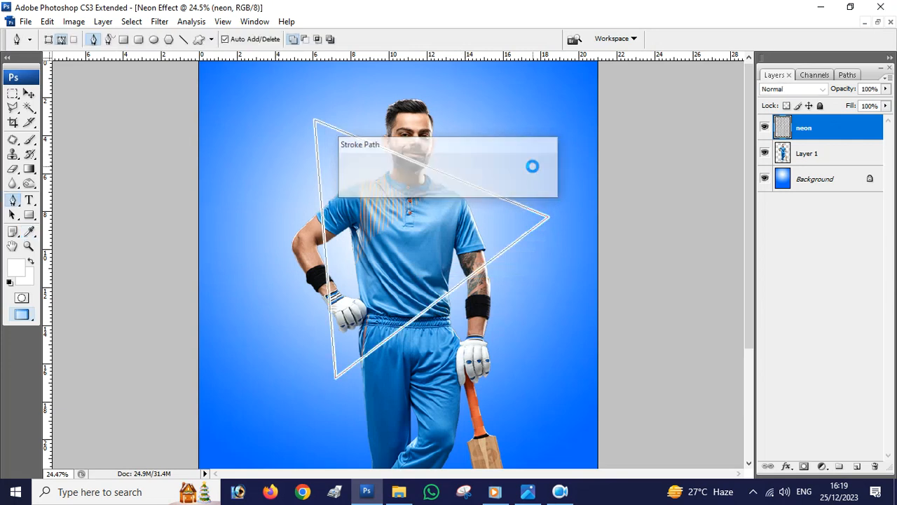
Toggle the neon layer's visibility off and on to check the stroked triangle
{"action": "left_click", "coordinate": [764, 127]}
{"action": "left_click", "coordinate": [765, 128]}
{"action": "left_click", "coordinate": [765, 128]}
{"action": "left_click", "coordinate": [764, 127]}
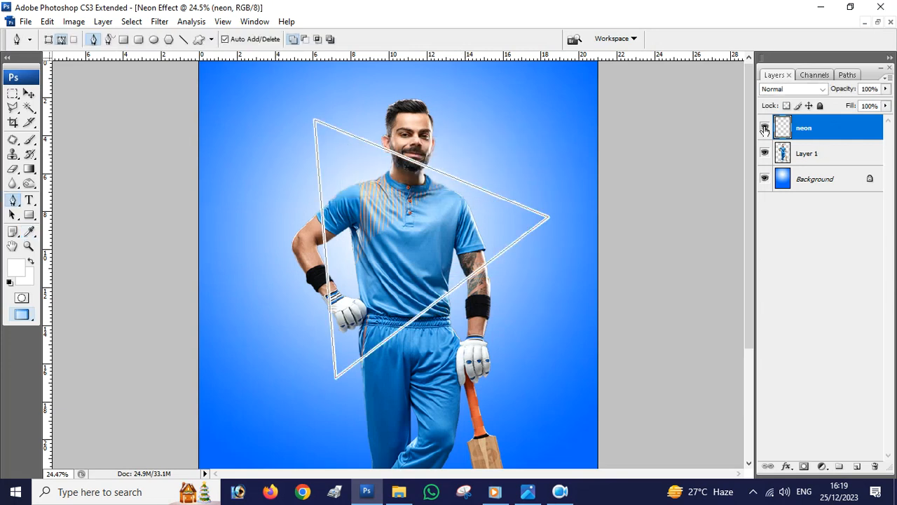
Duplicate the neon layer as neon copy in the same document
{"action": "right_click", "coordinate": [807, 130]}
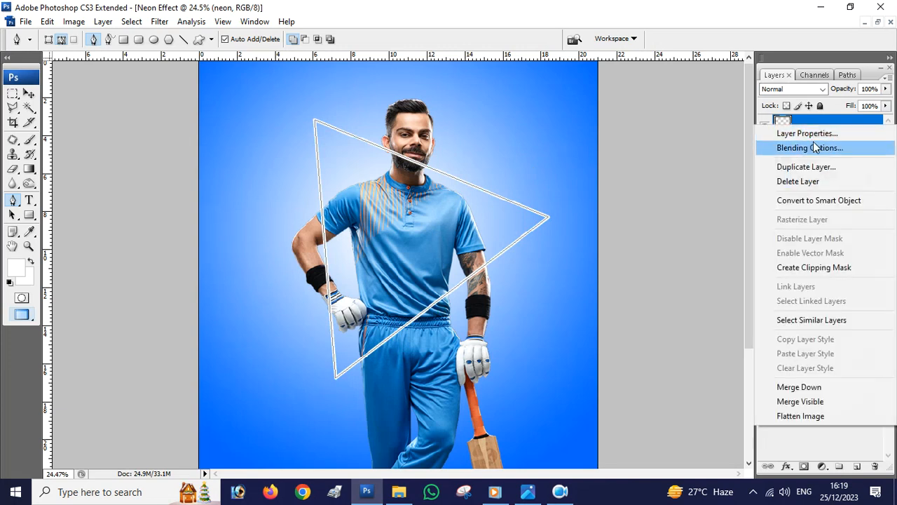
{"action": "left_click", "coordinate": [818, 169]}
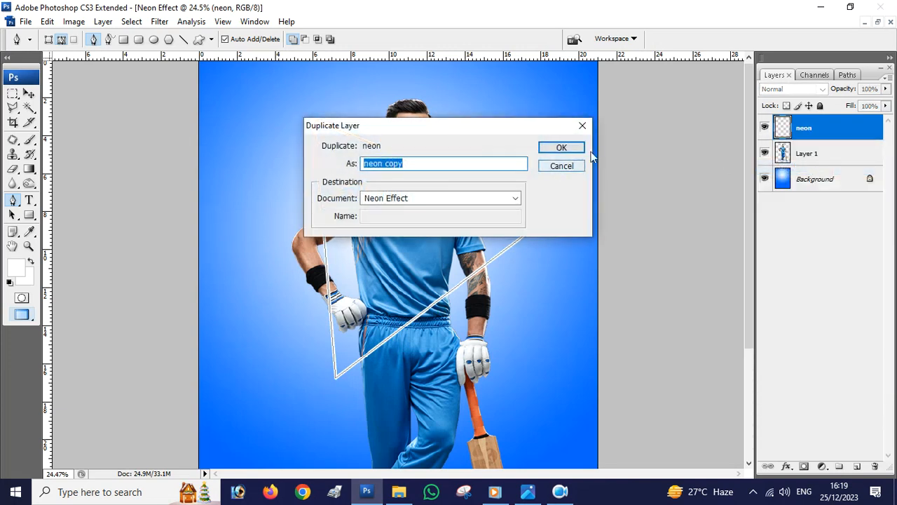
{"action": "left_click", "coordinate": [571, 149]}
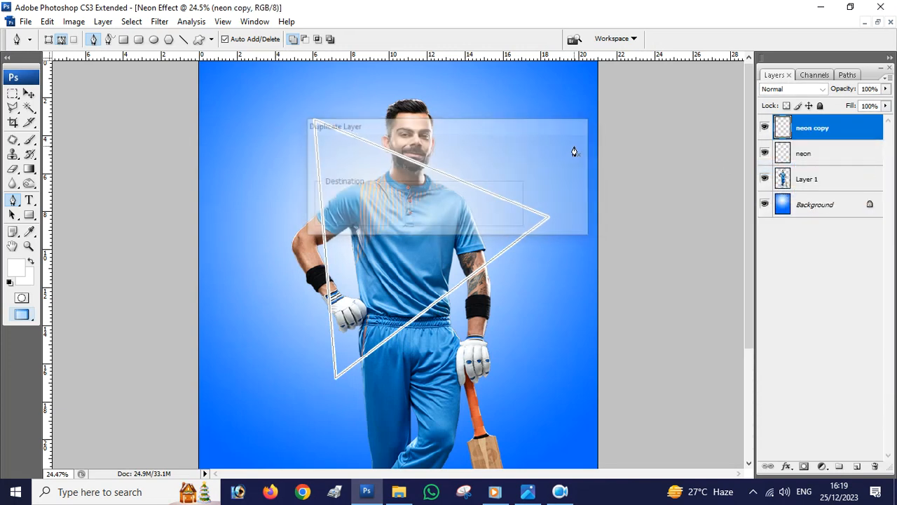
Add an Outer Glow to the original neon layer with Normal blend mode and 100% opacity
{"action": "left_click", "coordinate": [802, 156]}
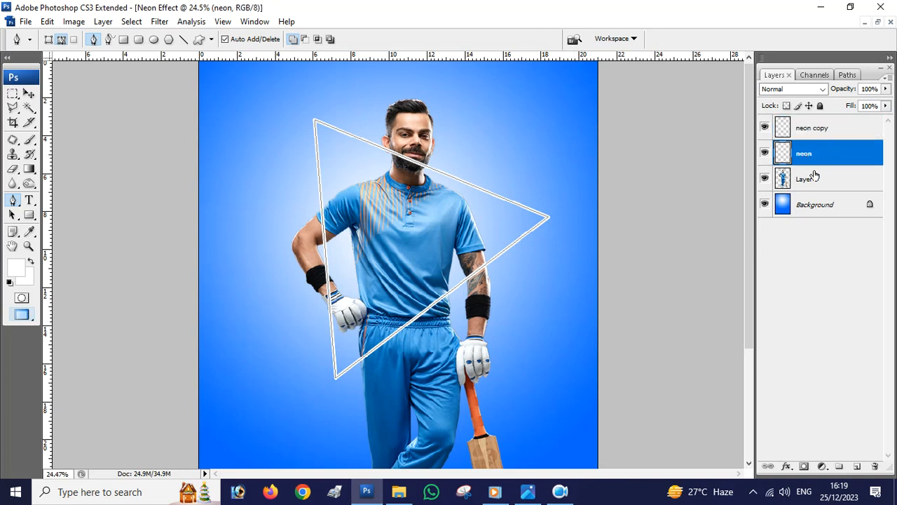
{"action": "left_click", "coordinate": [822, 467]}
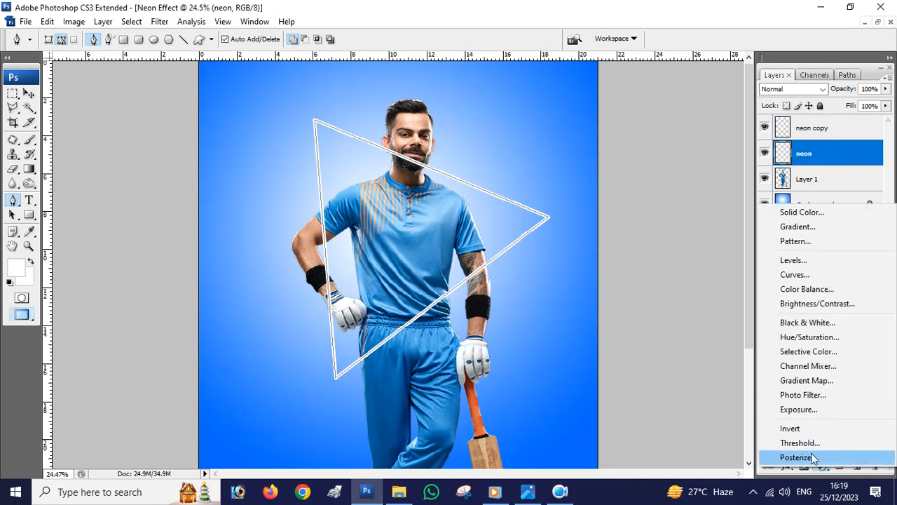
{"action": "left_click", "coordinate": [748, 433]}
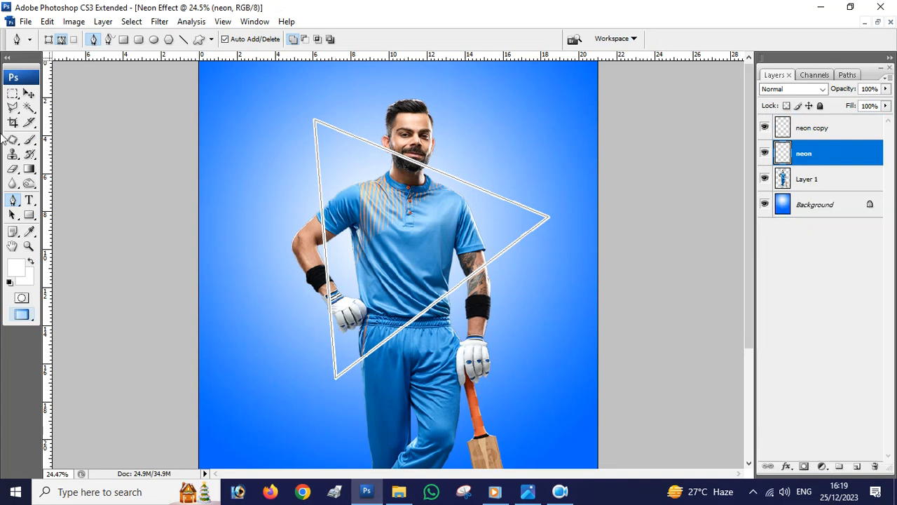
{"action": "left_click", "coordinate": [29, 93]}
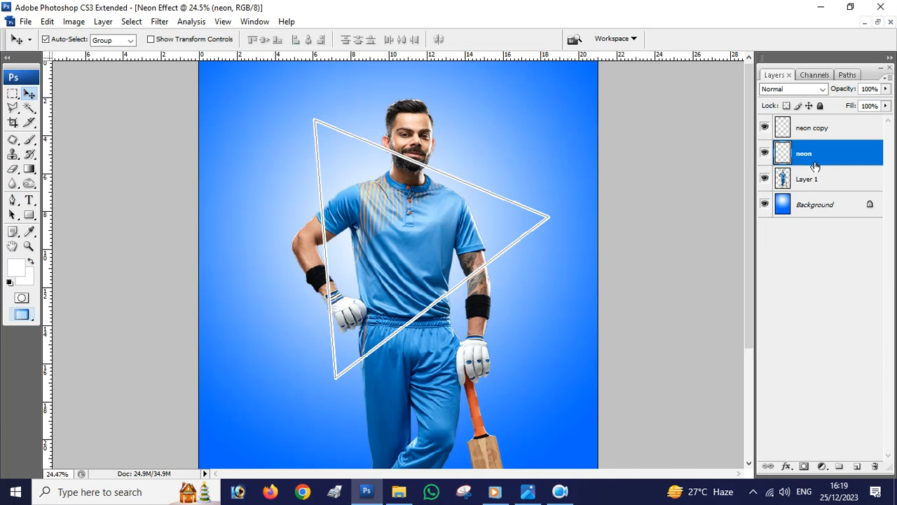
{"action": "left_click", "coordinate": [786, 467]}
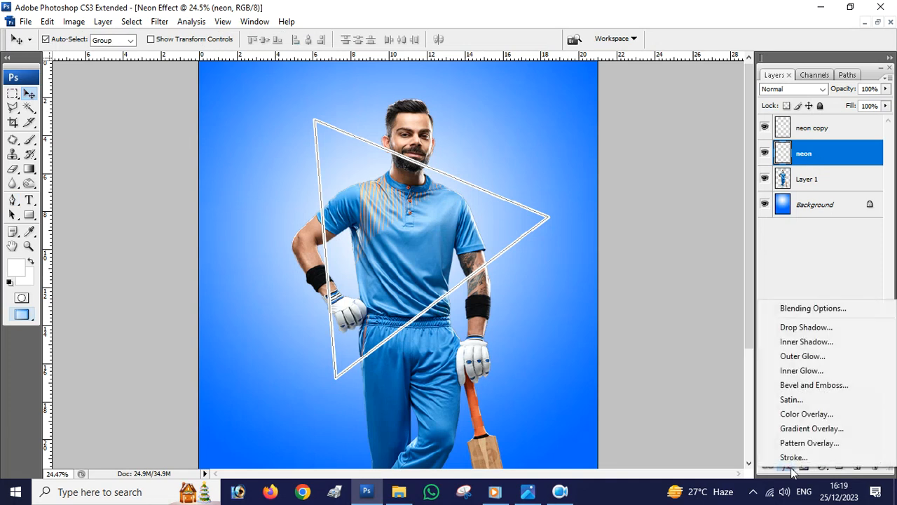
{"action": "left_click", "coordinate": [795, 357]}
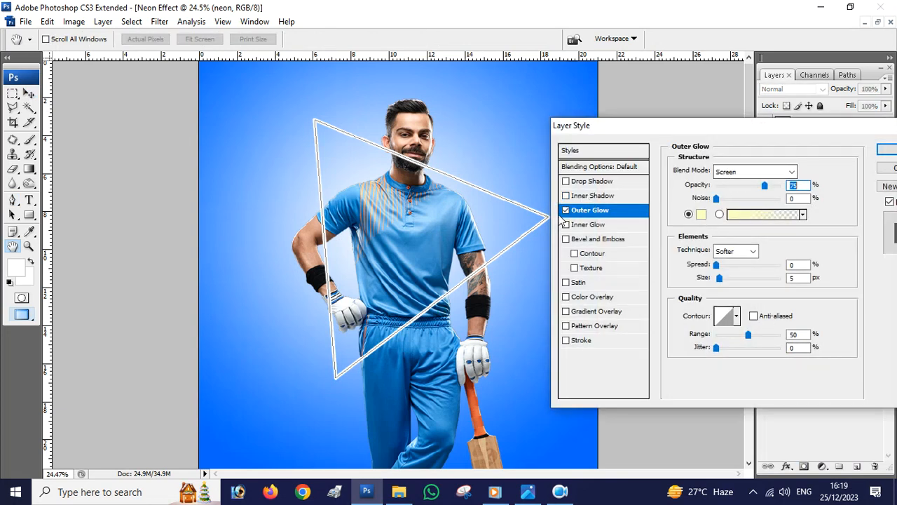
{"action": "left_click", "coordinate": [565, 210]}
{"action": "left_click", "coordinate": [566, 210]}
{"action": "left_click", "coordinate": [753, 172]}
{"action": "left_click", "coordinate": [739, 180]}
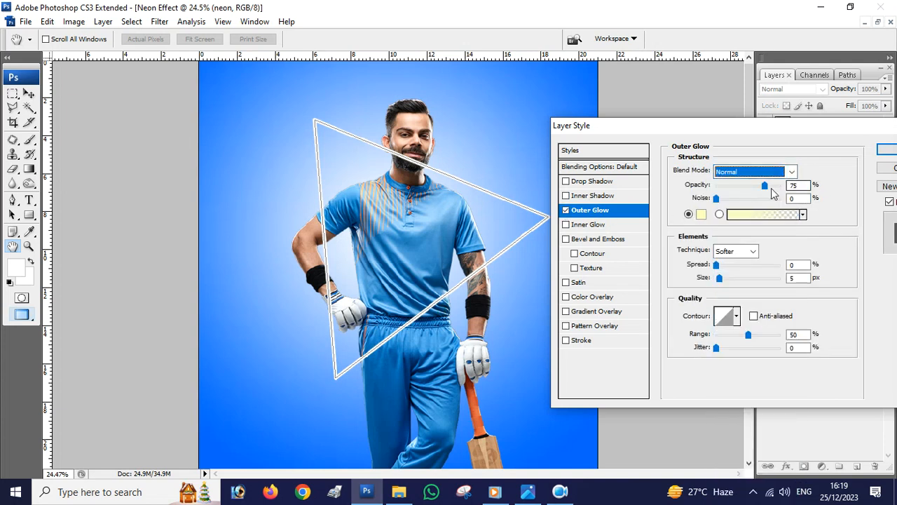
{"action": "left_click_drag", "start_coordinate": [764, 186], "coordinate": [786, 187]}
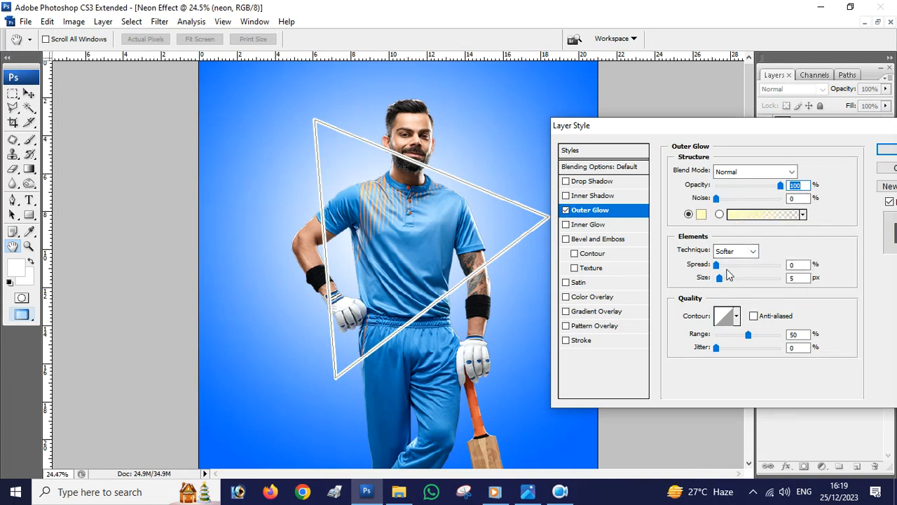
Set the outer glow's spread to 4% and its size to 0 px
{"action": "left_click_drag", "start_coordinate": [715, 265], "coordinate": [720, 269]}
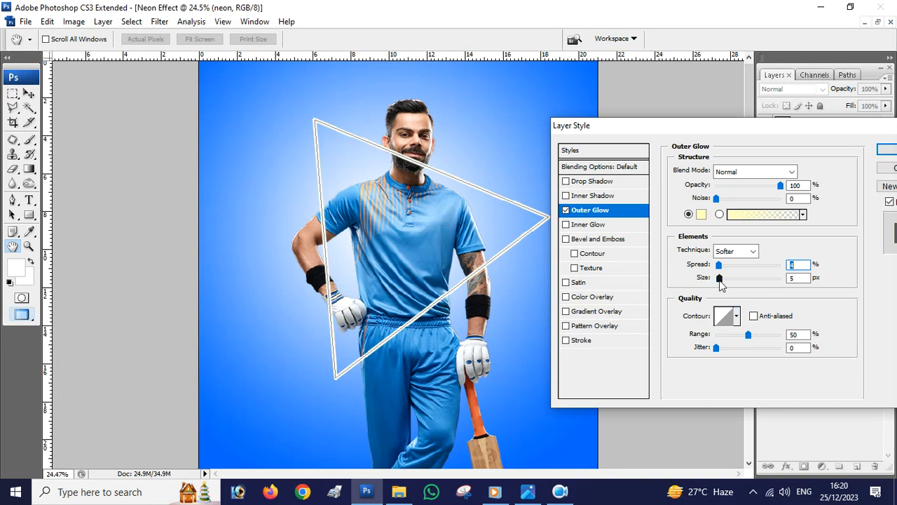
{"action": "key", "text": "Tab"}
{"action": "left_click_drag", "start_coordinate": [719, 279], "coordinate": [716, 278]}
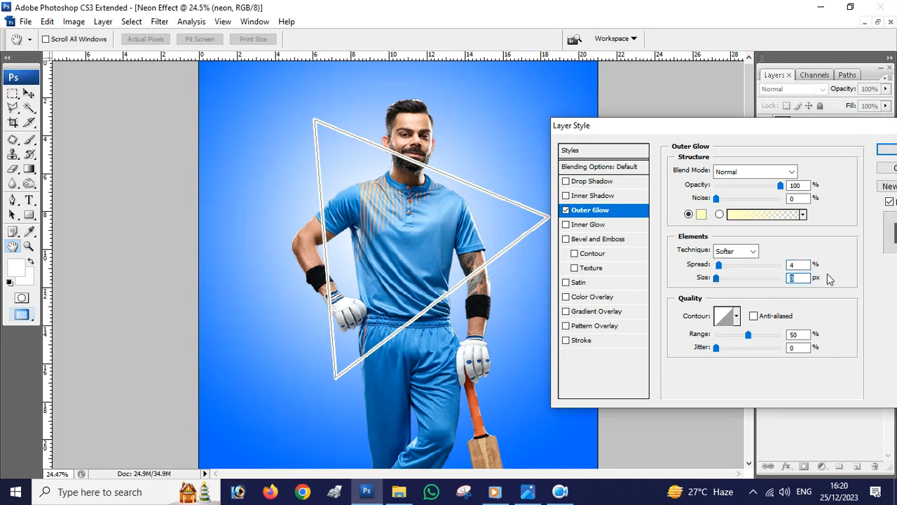
Change the outer glow's colour to magenta pink ff00cc
{"action": "left_click", "coordinate": [698, 215]}
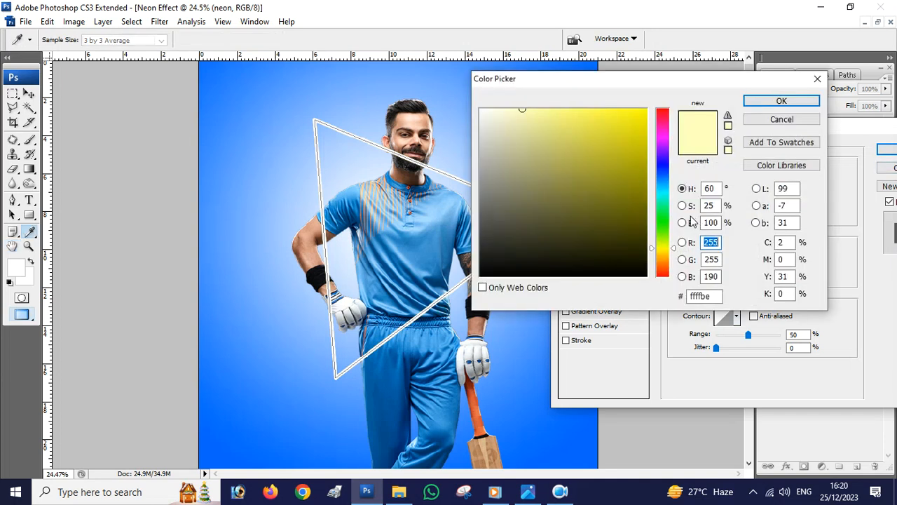
{"action": "left_click", "coordinate": [663, 137]}
{"action": "left_click", "coordinate": [645, 110]}
{"action": "left_click_drag", "start_coordinate": [666, 133], "coordinate": [671, 135]}
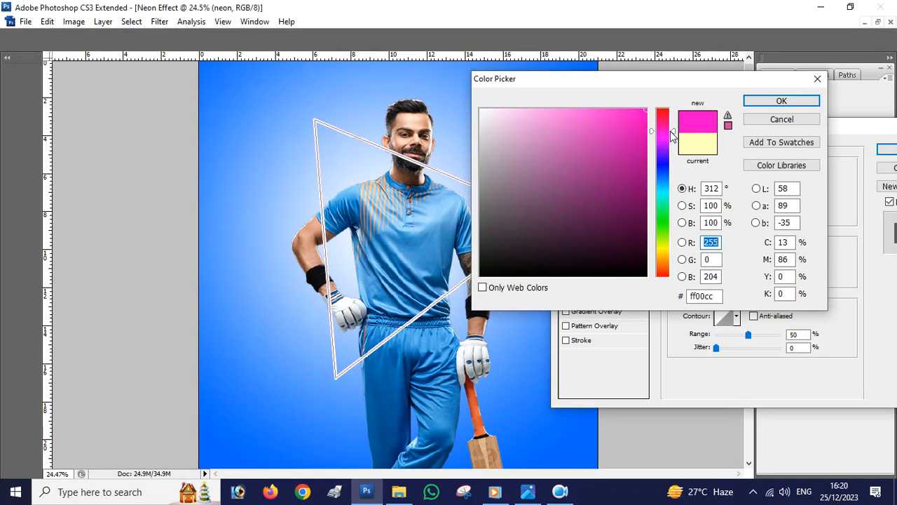
{"action": "left_click", "coordinate": [694, 294]}
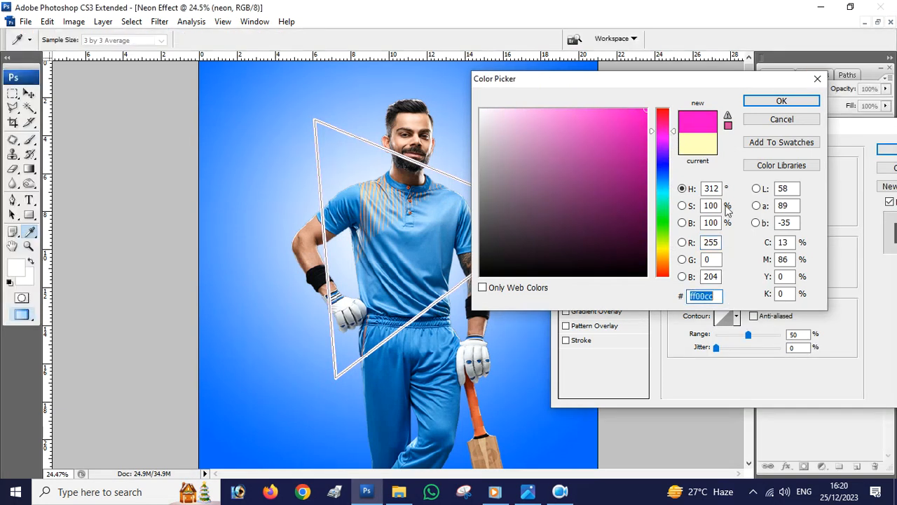
{"action": "left_click", "coordinate": [783, 102]}
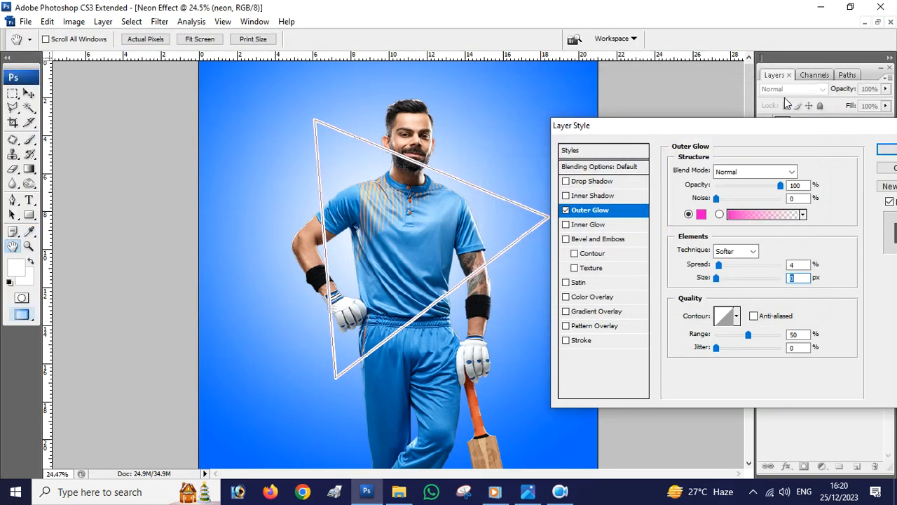
Adjust the strength of the pink outer glow to a size of 62 px and a range of 45%
{"action": "left_click", "coordinate": [723, 279]}
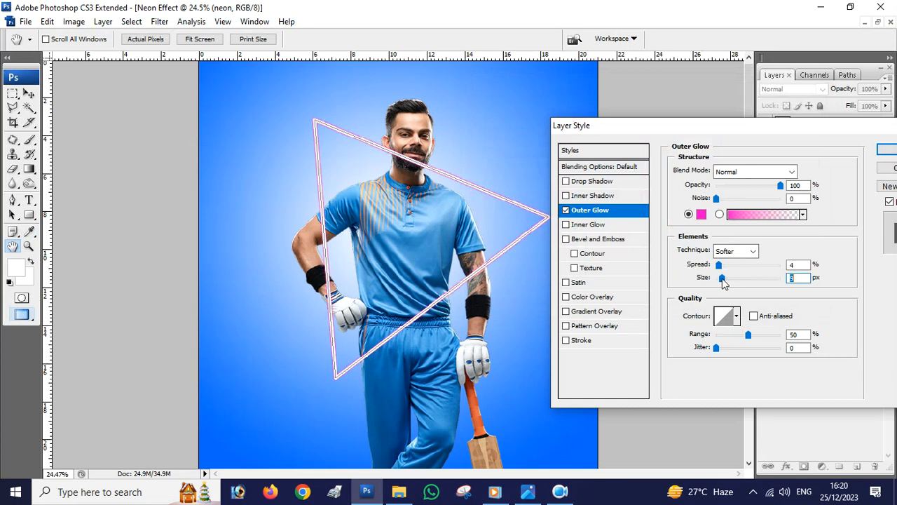
{"action": "left_click_drag", "start_coordinate": [723, 278], "coordinate": [737, 286]}
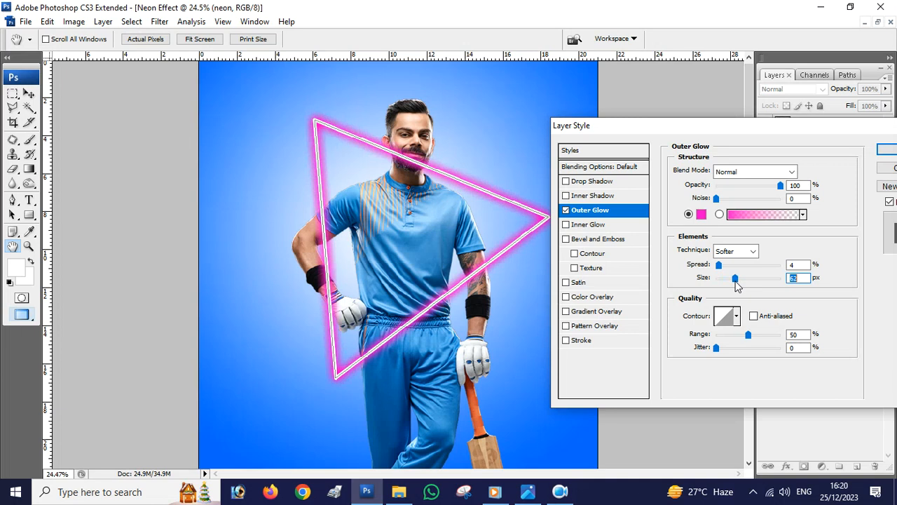
{"action": "left_click_drag", "start_coordinate": [737, 284], "coordinate": [738, 288]}
{"action": "left_click_drag", "start_coordinate": [749, 336], "coordinate": [733, 335]}
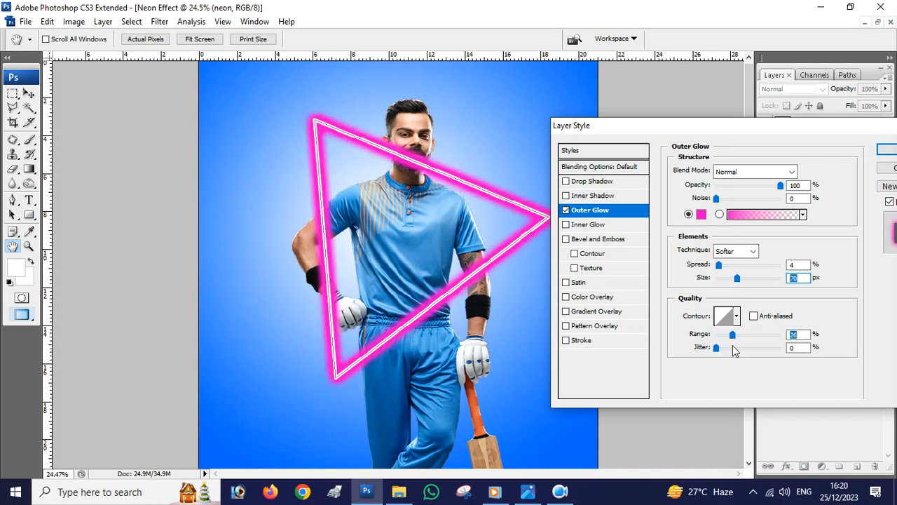
{"action": "left_click_drag", "start_coordinate": [735, 352], "coordinate": [747, 353]}
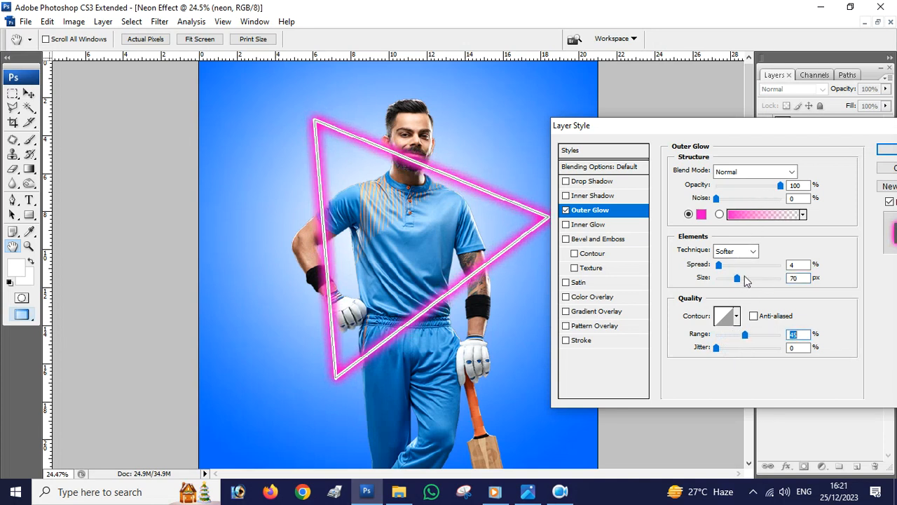
{"action": "mouse_move", "coordinate": [736, 279]}
{"action": "left_mouse_down"}
{"action": "mouse_move", "coordinate": [744, 280]}
{"action": "mouse_move", "coordinate": [735, 289]}
{"action": "mouse_move", "coordinate": [727, 279]}
{"action": "left_mouse_up"}
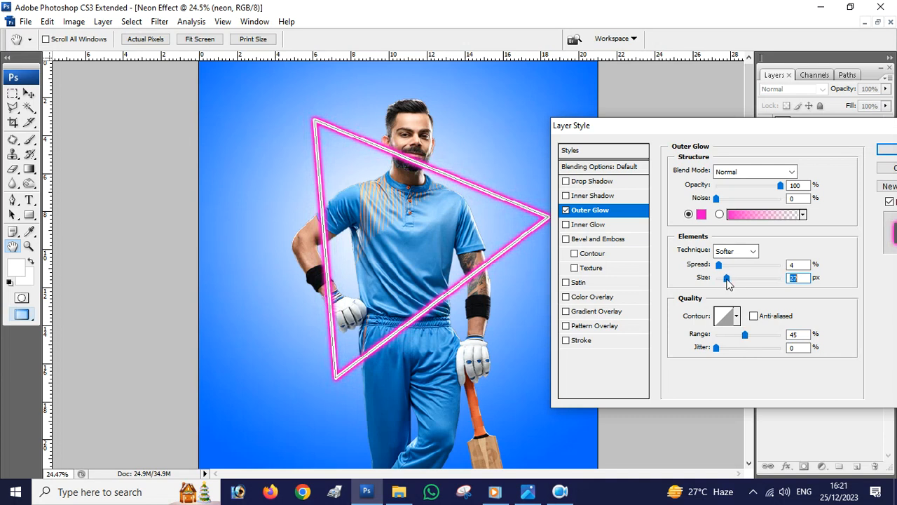
{"action": "left_click_drag", "start_coordinate": [745, 335], "coordinate": [757, 339]}
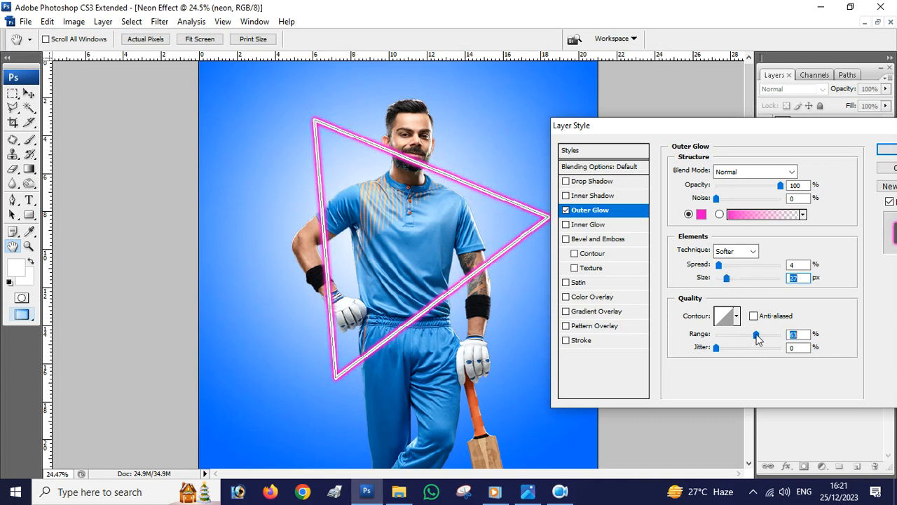
{"action": "left_click_drag", "start_coordinate": [727, 277], "coordinate": [731, 279]}
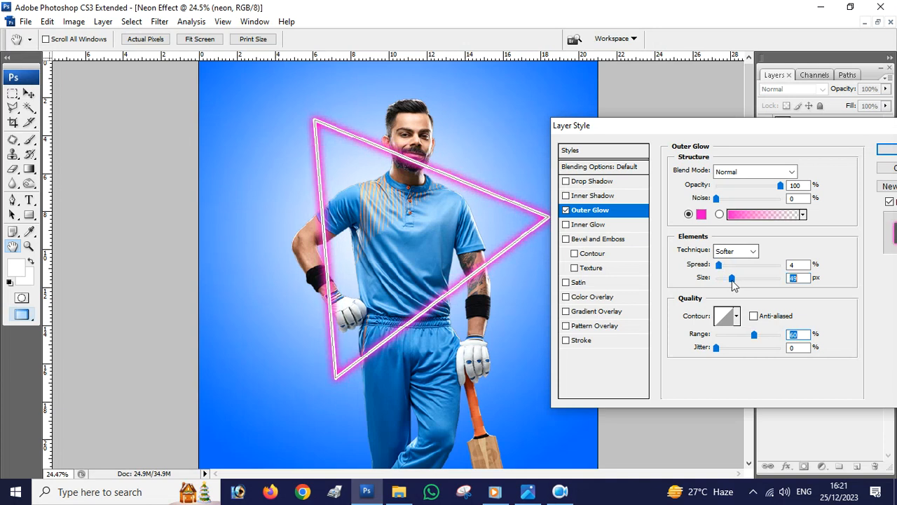
{"action": "left_click", "coordinate": [746, 336]}
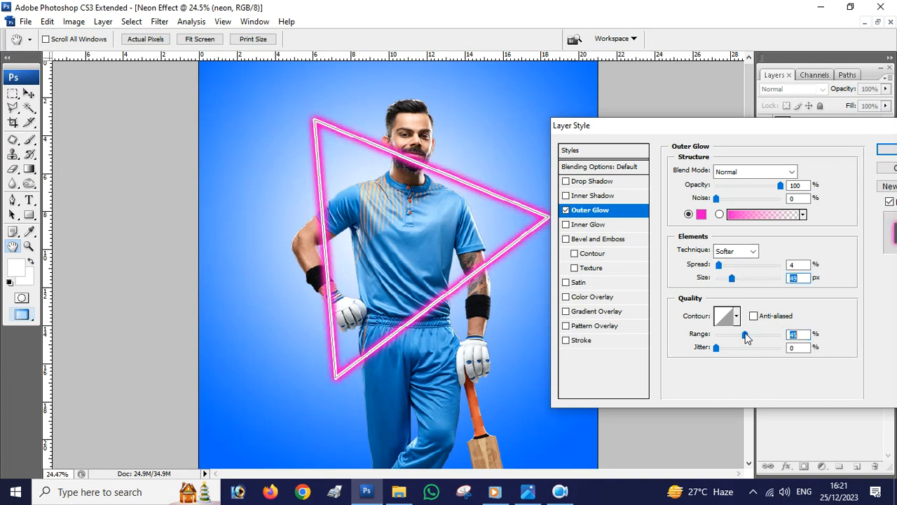
{"action": "left_click_drag", "start_coordinate": [731, 278], "coordinate": [739, 280]}
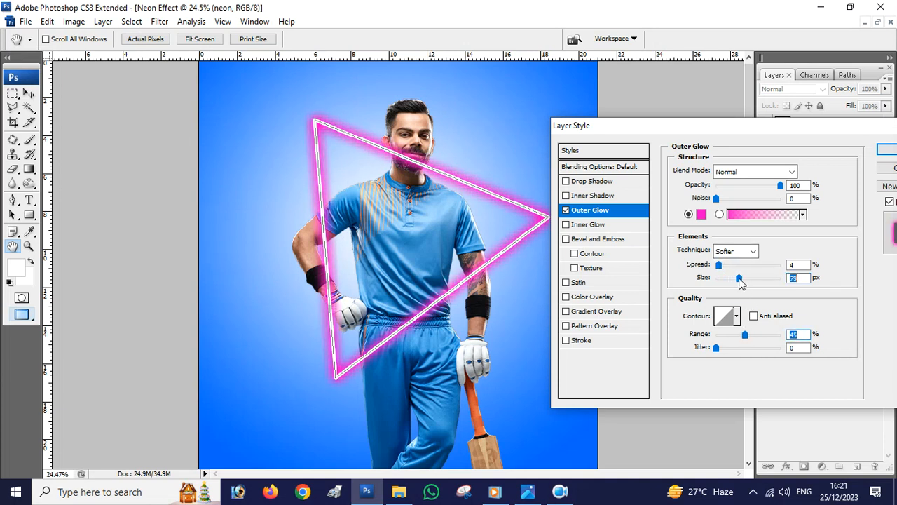
{"action": "left_click_drag", "start_coordinate": [741, 281], "coordinate": [736, 280]}
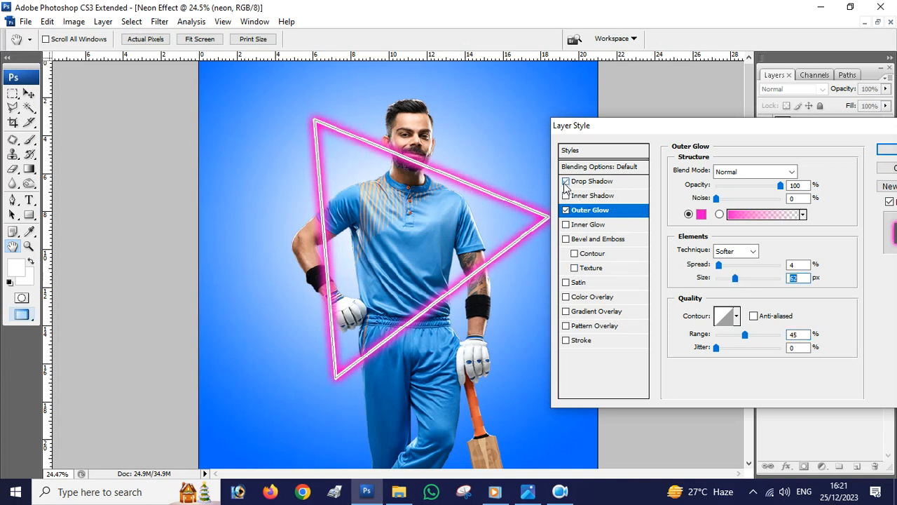
Add a Drop Shadow to the neon layer with Normal blend mode, 100% opacity and the colour ff00cc
{"action": "left_click", "coordinate": [595, 183]}
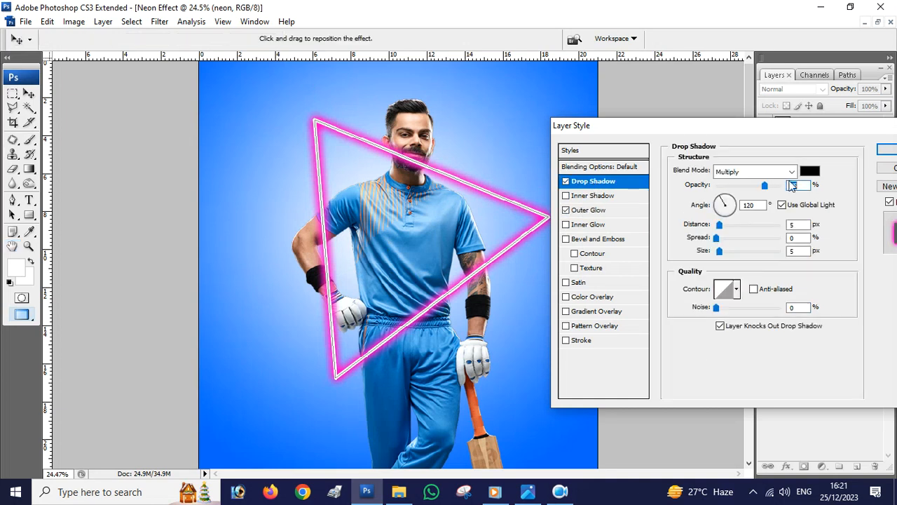
{"action": "left_click", "coordinate": [753, 172]}
{"action": "left_click", "coordinate": [749, 181]}
{"action": "left_click_drag", "start_coordinate": [764, 187], "coordinate": [795, 189]}
{"action": "left_click", "coordinate": [810, 171]}
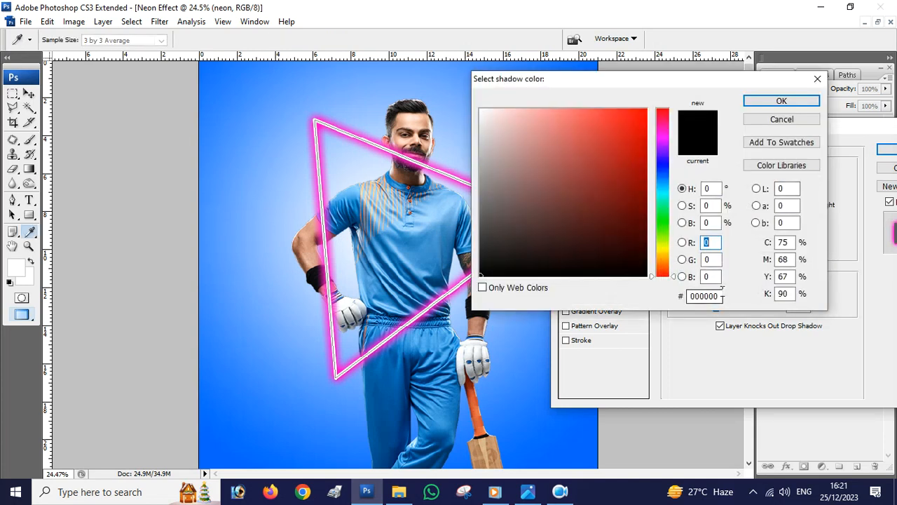
{"action": "left_click", "coordinate": [664, 138]}
{"action": "mouse_move", "coordinate": [671, 139]}
{"action": "left_mouse_down"}
{"action": "mouse_move", "coordinate": [667, 91]}
{"action": "mouse_move", "coordinate": [676, 135]}
{"action": "left_mouse_up"}
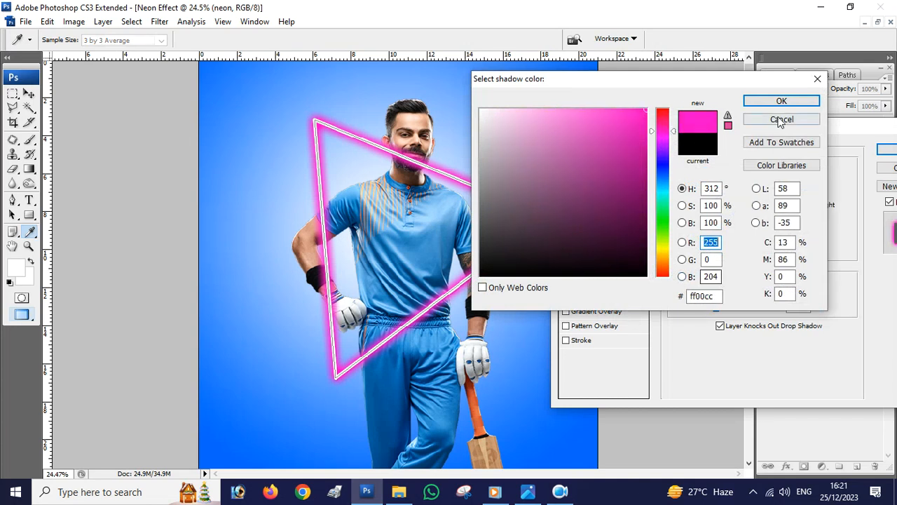
{"action": "left_click", "coordinate": [804, 103]}
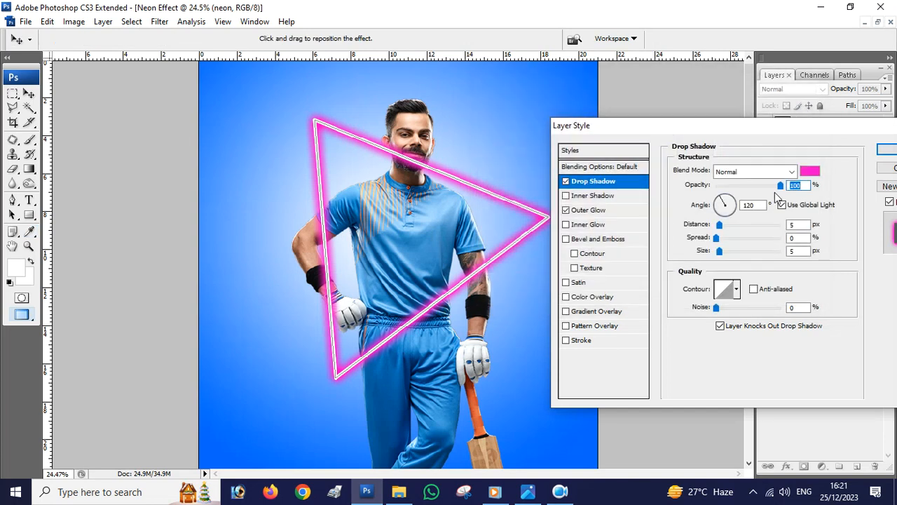
Set the drop shadow's distance to 0 px, spread to 18% and size to 16 px
{"action": "double_click", "coordinate": [801, 223]}
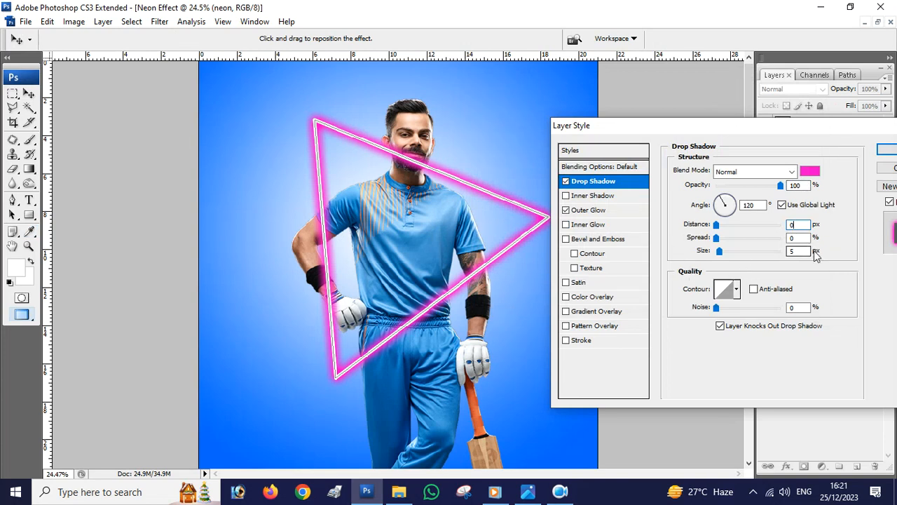
{"action": "left_click_drag", "start_coordinate": [716, 239], "coordinate": [729, 246]}
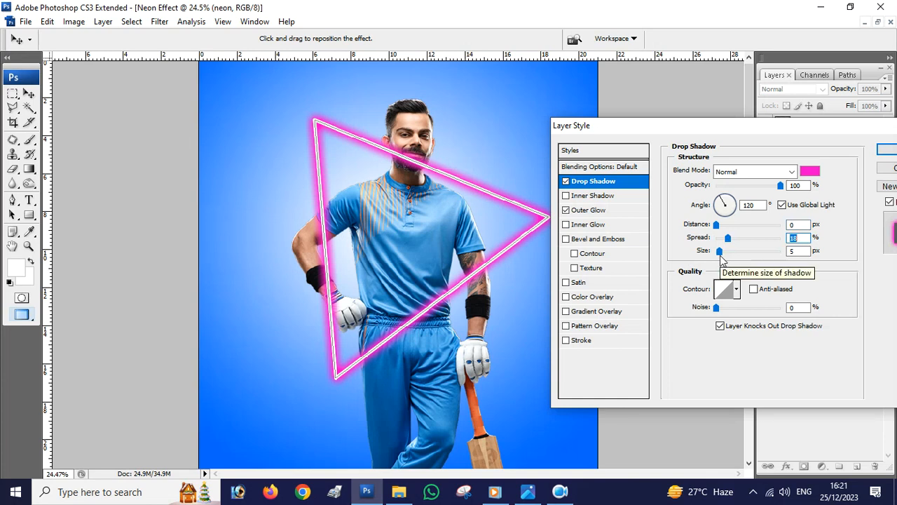
{"action": "mouse_move", "coordinate": [721, 256]}
{"action": "left_mouse_down"}
{"action": "mouse_move", "coordinate": [752, 259]}
{"action": "mouse_move", "coordinate": [735, 262]}
{"action": "left_mouse_up"}
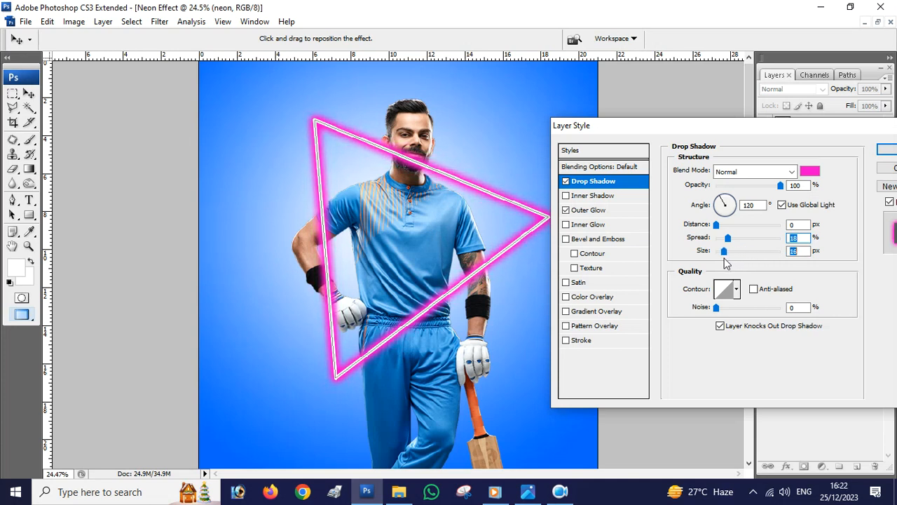
Set the drop shadow's size to 69 px, opacity to 100% and angle to 95°, and apply the layer style
{"action": "left_click_drag", "start_coordinate": [726, 262], "coordinate": [715, 263]}
{"action": "mouse_move", "coordinate": [722, 265]}
{"action": "left_mouse_down"}
{"action": "mouse_move", "coordinate": [763, 264]}
{"action": "mouse_move", "coordinate": [736, 264]}
{"action": "left_mouse_up"}
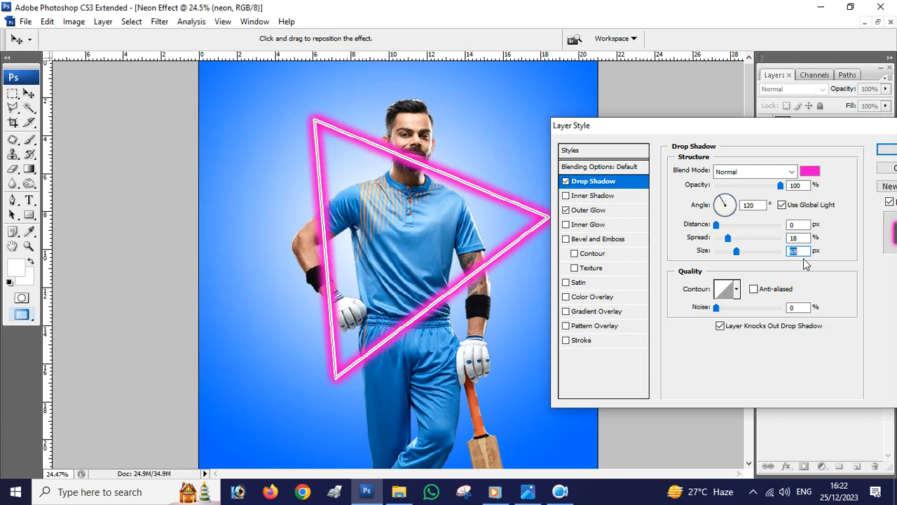
{"action": "left_click_drag", "start_coordinate": [780, 186], "coordinate": [732, 195]}
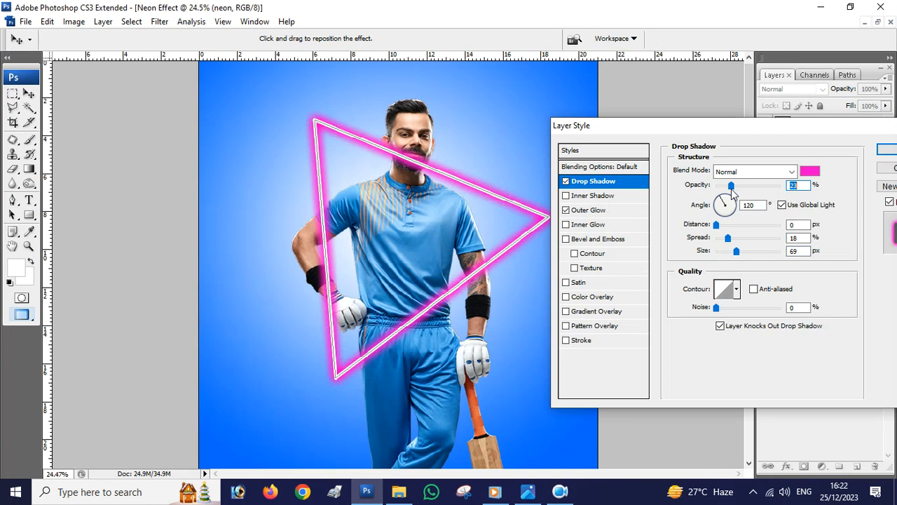
{"action": "left_click_drag", "start_coordinate": [733, 195], "coordinate": [815, 197]}
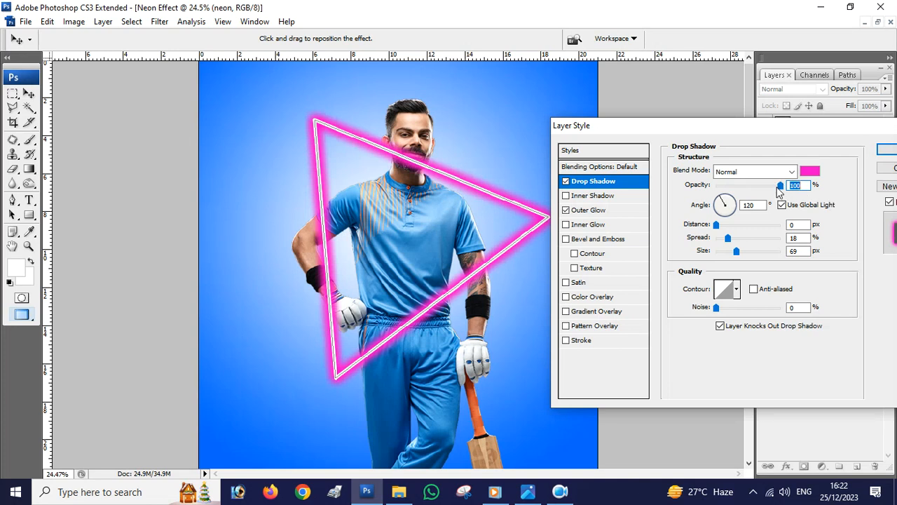
{"action": "key", "text": "Tab"}
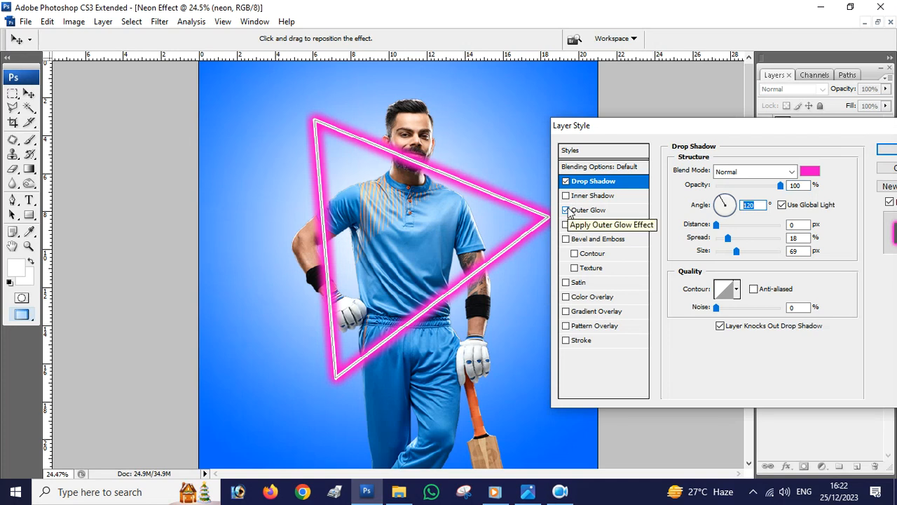
{"action": "type", "text": "95"}
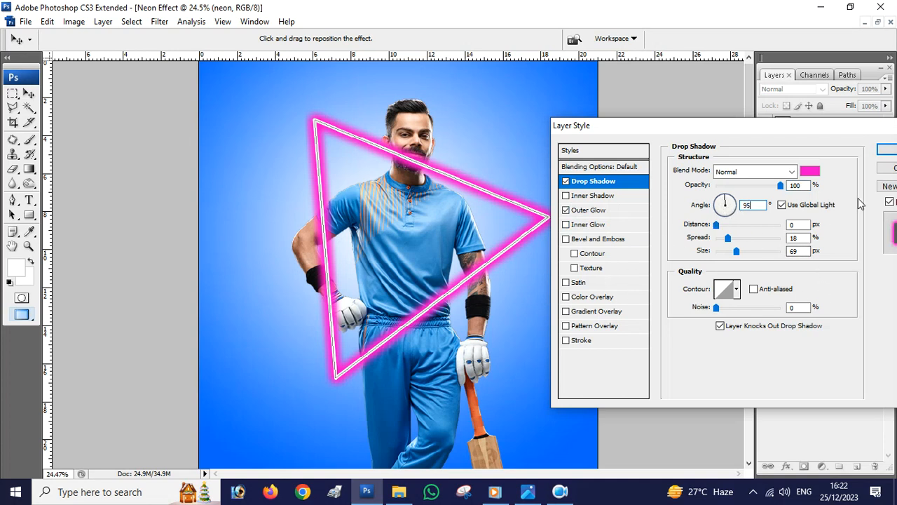
{"action": "left_click", "coordinate": [888, 151]}
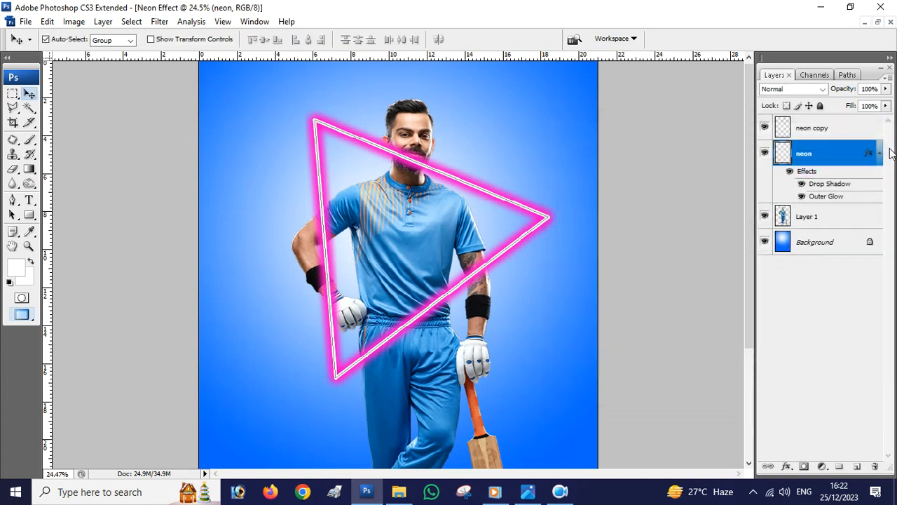
Put the neon and neon copy layers together into one new layer group
{"action": "left_click", "coordinate": [765, 129]}
{"action": "left_click", "coordinate": [825, 133]}
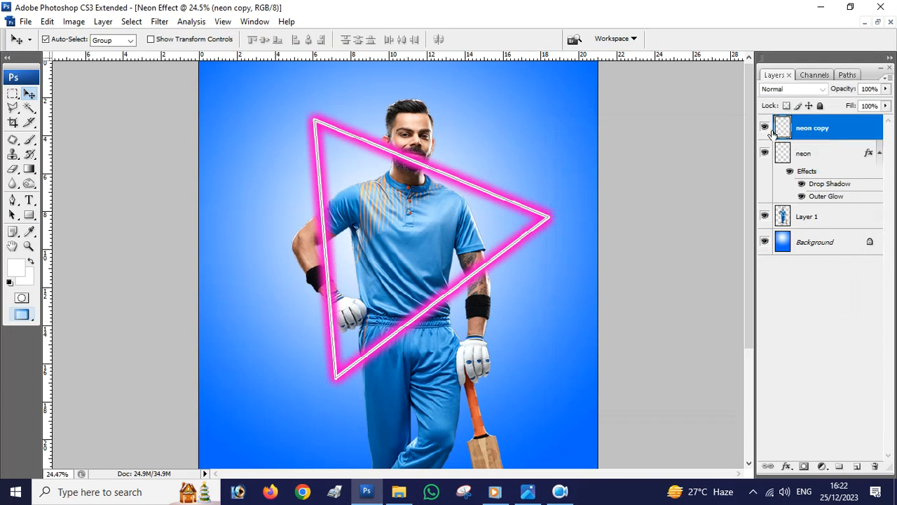
{"action": "left_click", "coordinate": [820, 159], "text": "shift"}
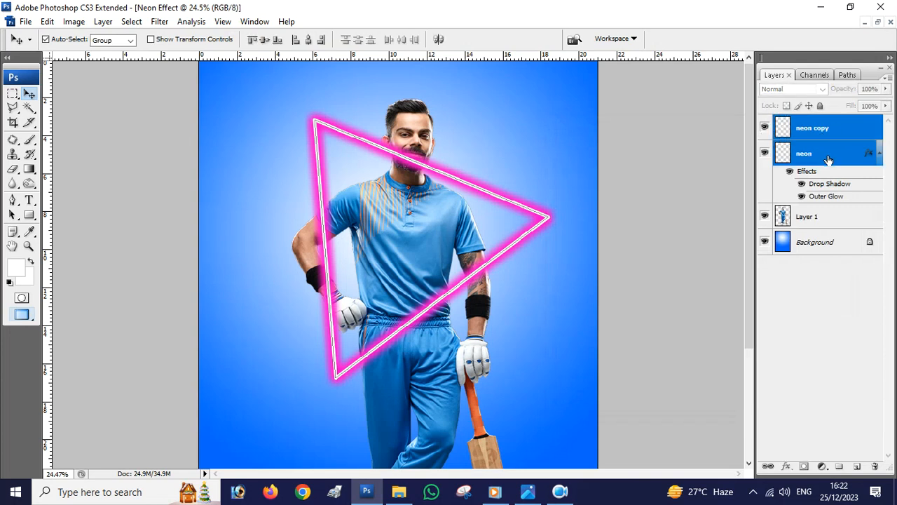
{"action": "left_click", "coordinate": [841, 469]}
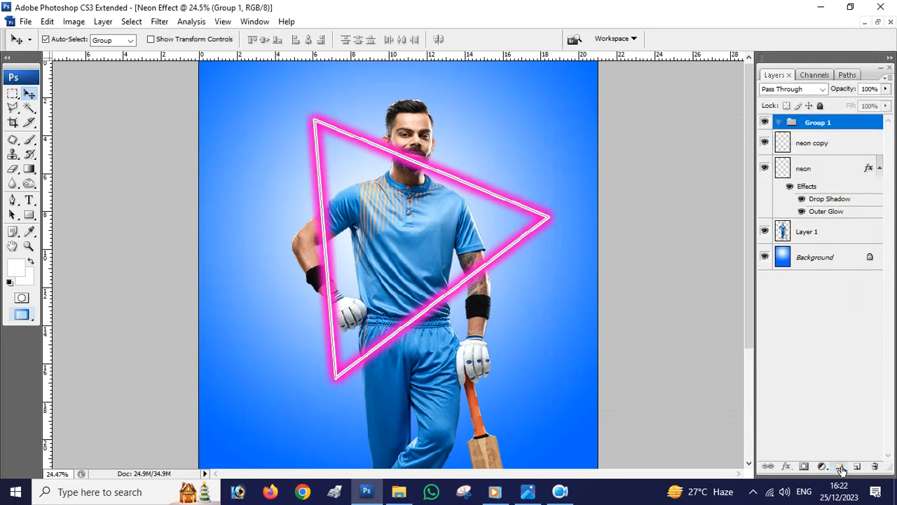
{"action": "key", "text": "ctrl+z"}
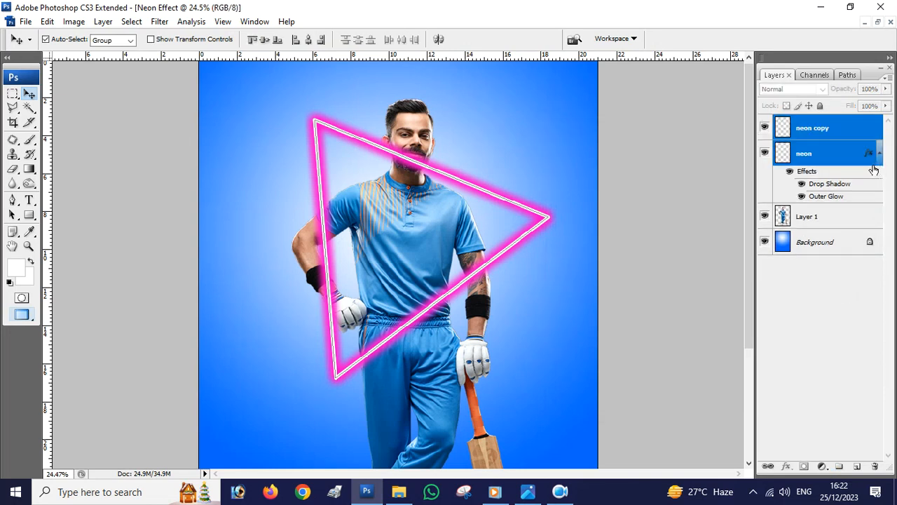
{"action": "right_click", "coordinate": [828, 131]}
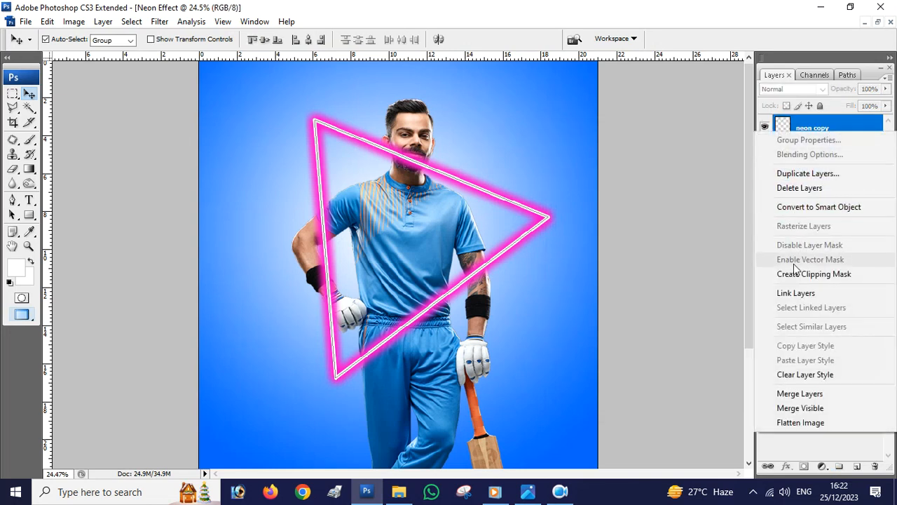
{"action": "left_click", "coordinate": [709, 251]}
{"action": "left_click_drag", "start_coordinate": [875, 128], "coordinate": [840, 467]}
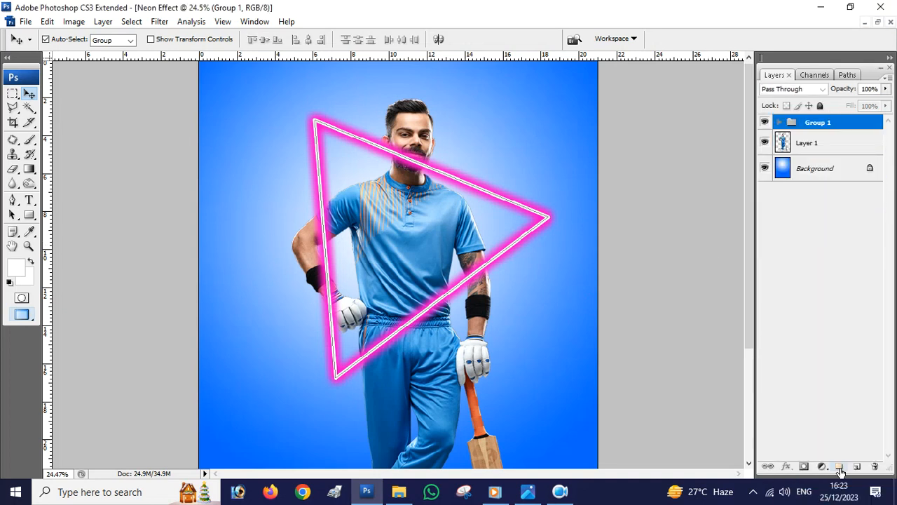
{"action": "left_click", "coordinate": [780, 123]}
{"action": "left_click", "coordinate": [779, 123]}
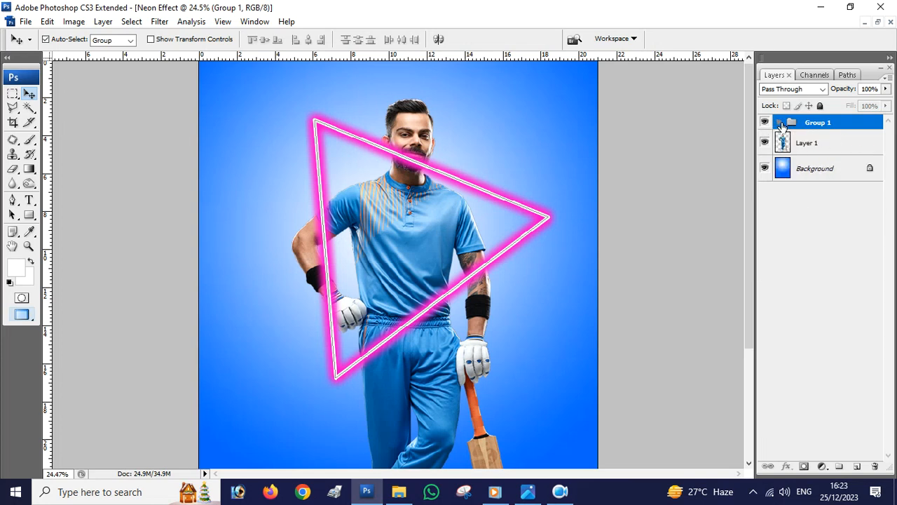
Add a Hide All layer mask to Group 1
{"action": "right_click", "coordinate": [821, 125]}
{"action": "key", "text": "Escape"}
{"action": "left_click", "coordinate": [103, 21]}
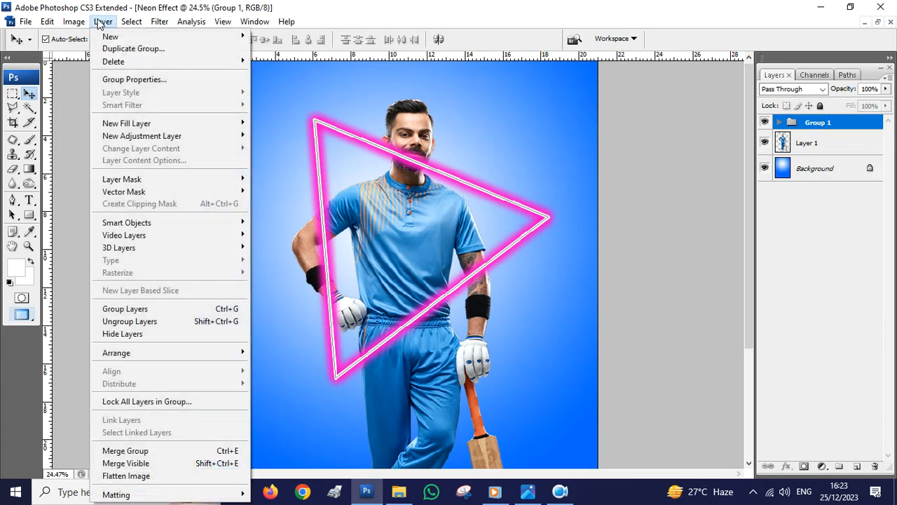
{"action": "mouse_move", "coordinate": [145, 183]}
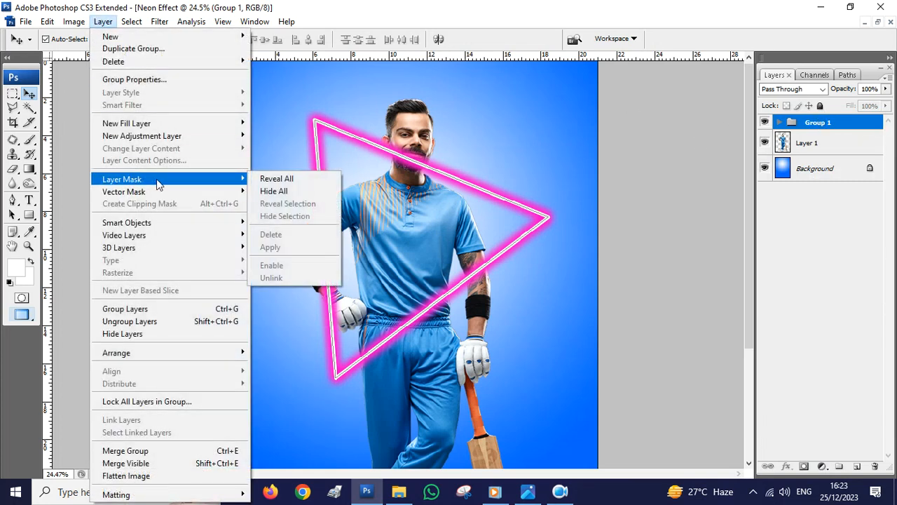
{"action": "left_click", "coordinate": [293, 198]}
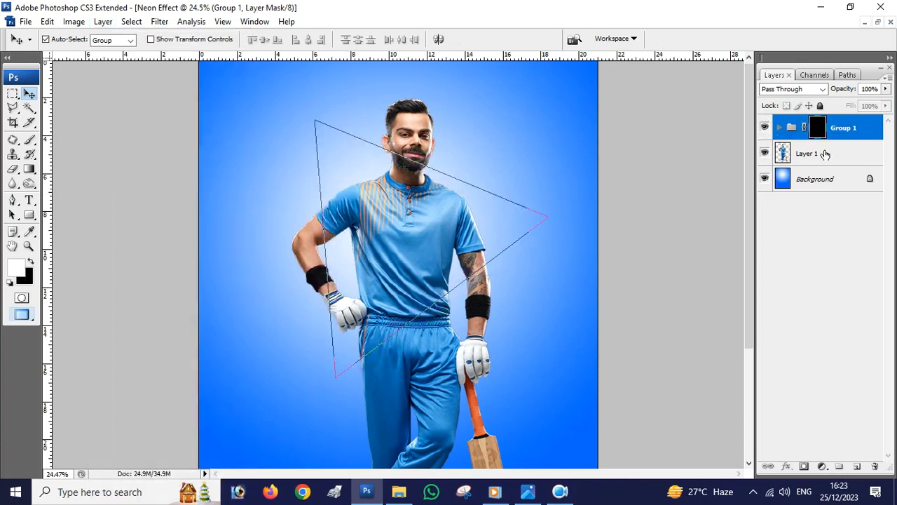
{"action": "left_click", "coordinate": [784, 161], "text": "shift"}
{"action": "left_click", "coordinate": [815, 158]}
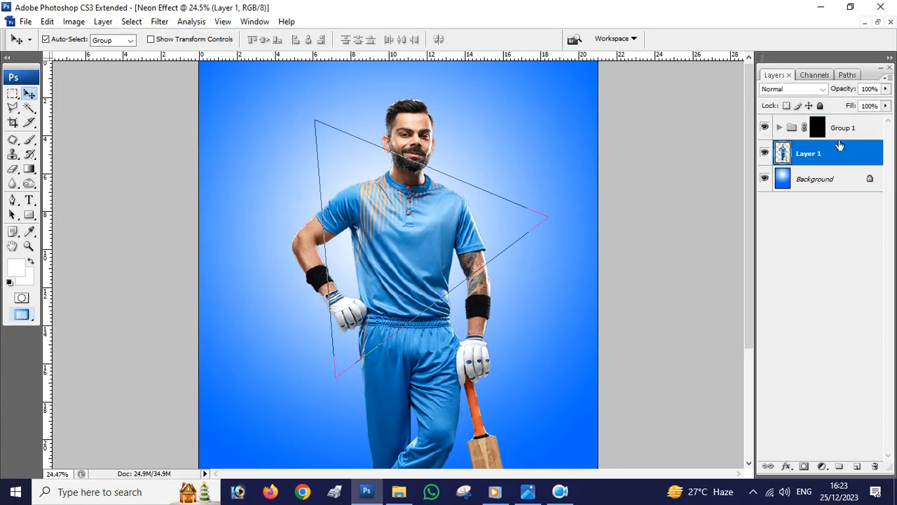
{"action": "left_click", "coordinate": [846, 130]}
{"action": "left_click", "coordinate": [465, 199]}
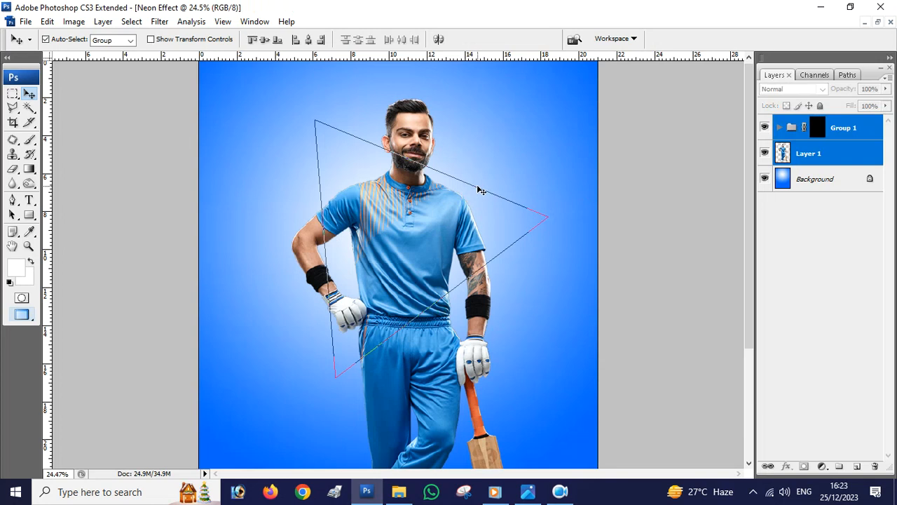
{"action": "left_click", "coordinate": [515, 205]}
{"action": "left_click", "coordinate": [542, 212]}
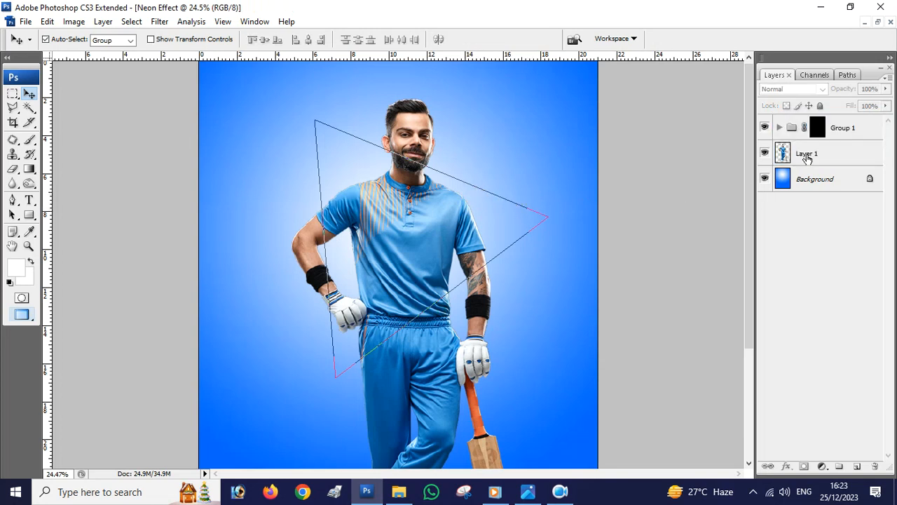
{"action": "left_click", "coordinate": [779, 128]}
{"action": "left_click", "coordinate": [780, 129]}
{"action": "left_click", "coordinate": [874, 129]}
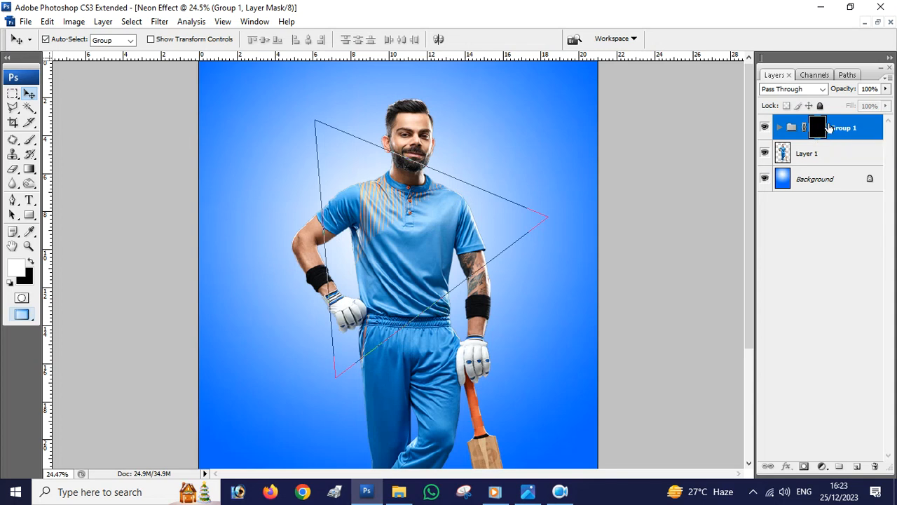
Load the outline of the cricketer on Layer 1 as a selection
{"action": "left_click", "coordinate": [804, 157]}
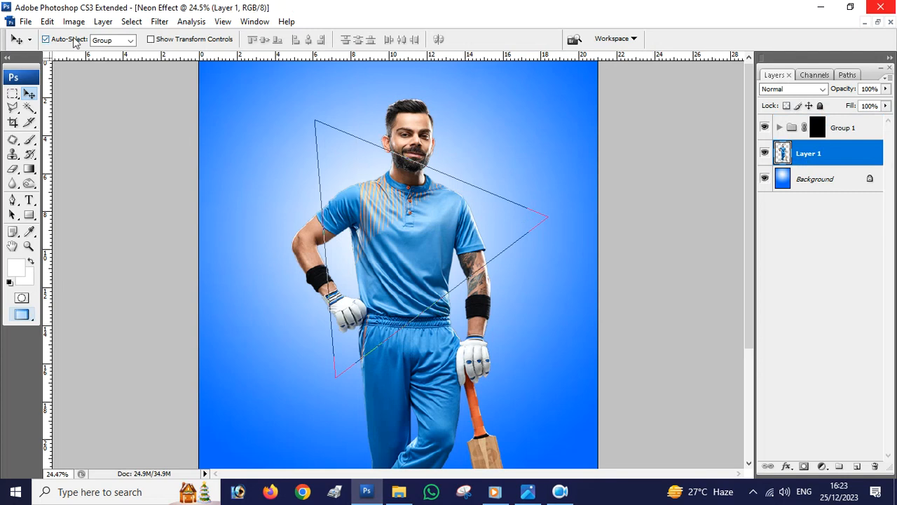
{"action": "left_click", "coordinate": [140, 27]}
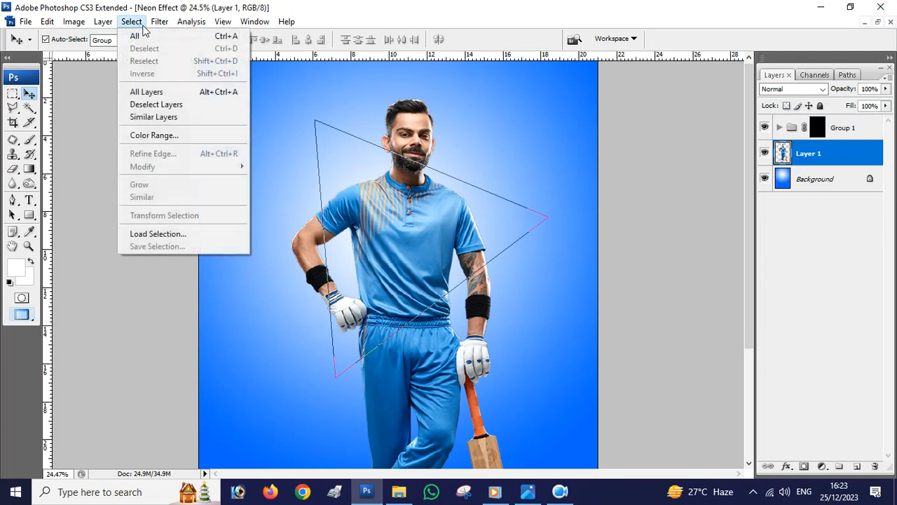
{"action": "left_click", "coordinate": [168, 234]}
{"action": "left_click", "coordinate": [554, 133]}
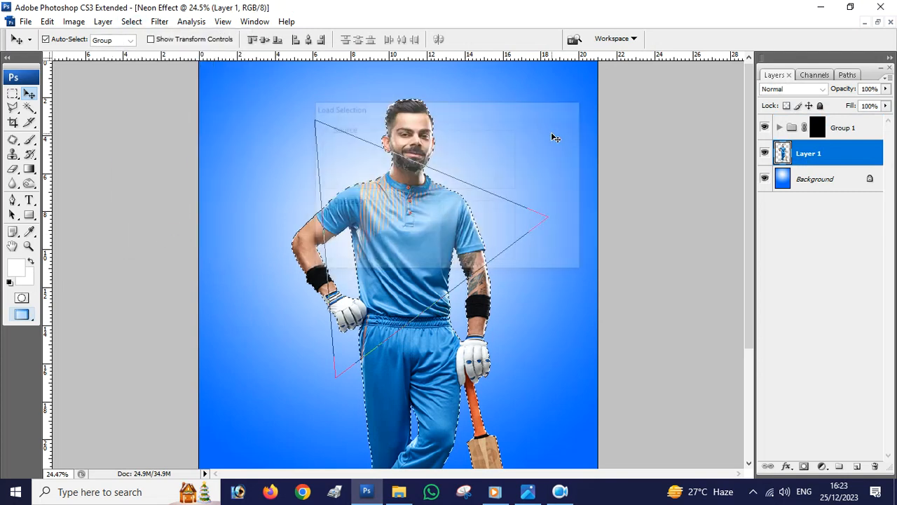
{"action": "scroll", "coordinate": [456, 168], "scroll_direction": "up", "scroll_amount": 2}
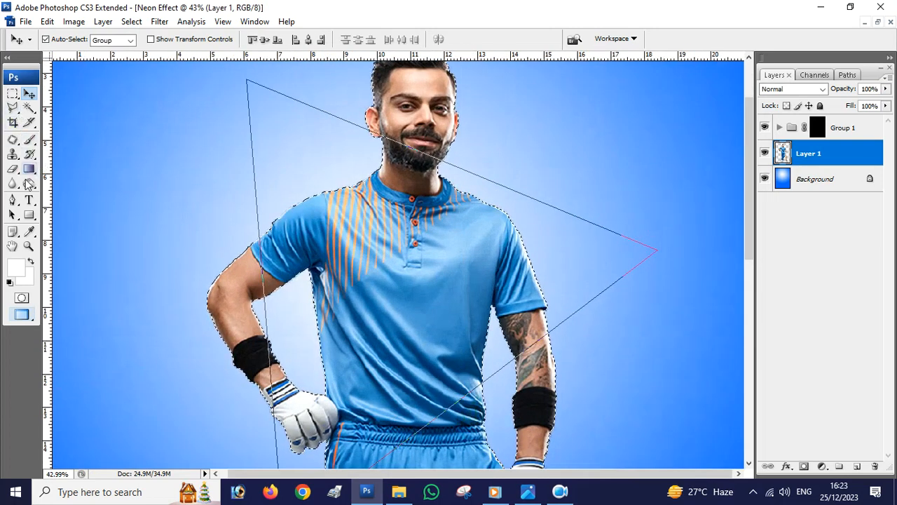
Target Group 1's layer mask and set up the Brush tool with a 215 px diameter and 100% hardness
{"action": "left_click", "coordinate": [816, 126]}
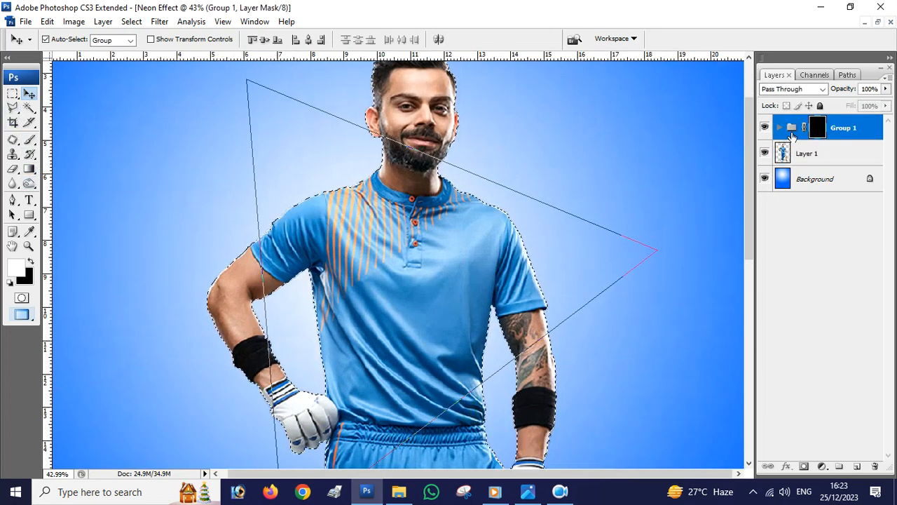
{"action": "left_click", "coordinate": [30, 169]}
{"action": "left_click", "coordinate": [30, 140]}
{"action": "left_click", "coordinate": [87, 137]}
{"action": "right_click", "coordinate": [408, 180]}
{"action": "left_click", "coordinate": [522, 208]}
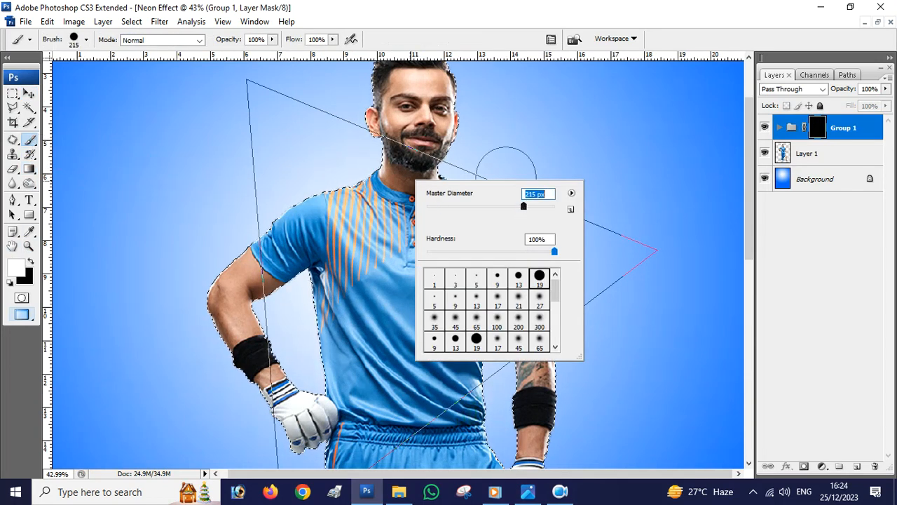
{"action": "key", "text": "Return"}
Try revealing the neon line beside the cricketer's chin with a white brush stroke on the group mask, and undo it
{"action": "left_click_drag", "start_coordinate": [468, 152], "coordinate": [353, 135]}
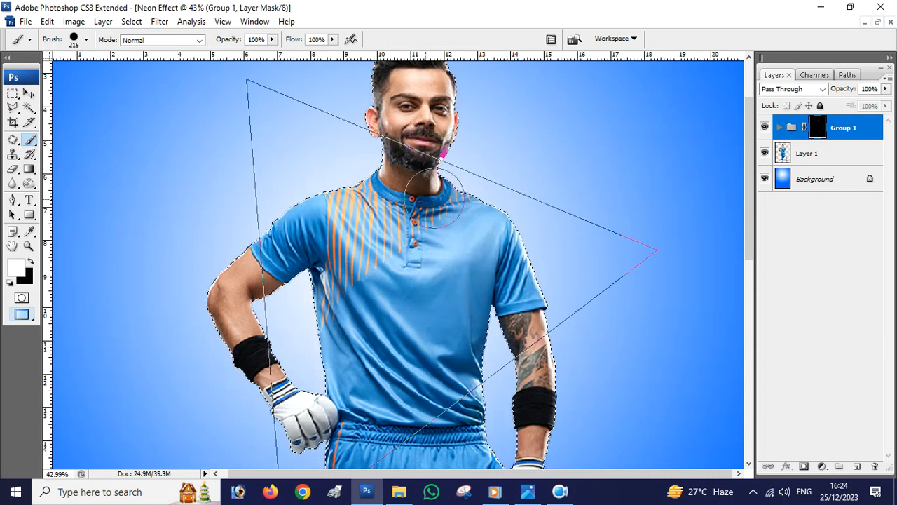
{"action": "right_click", "coordinate": [411, 199]}
{"action": "key", "text": "Return"}
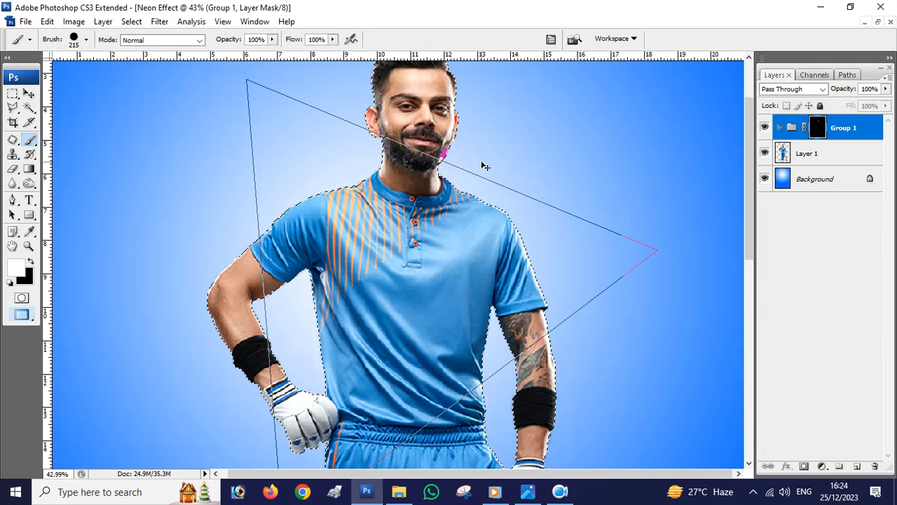
{"action": "left_click", "coordinate": [483, 167], "text": "ctrl"}
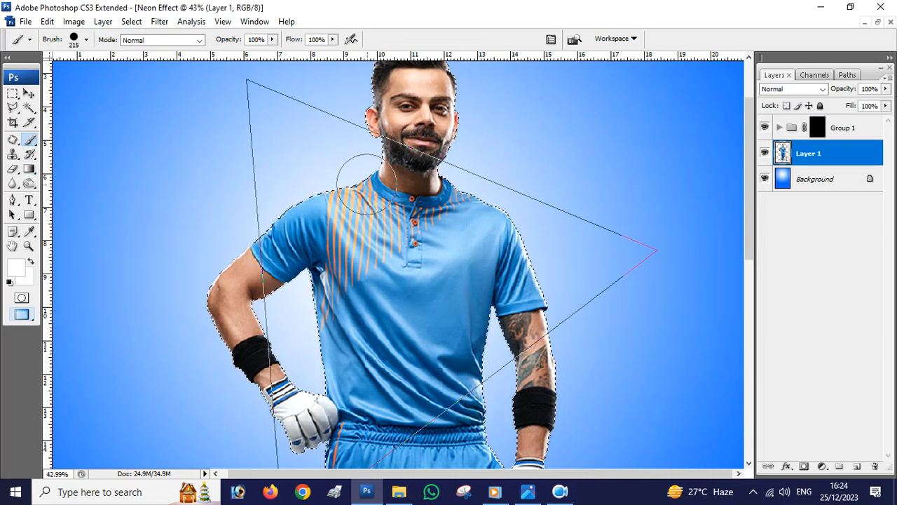
Invert the selection so that it covers the area around the cricketer
{"action": "left_click", "coordinate": [28, 109]}
{"action": "right_click", "coordinate": [446, 180]}
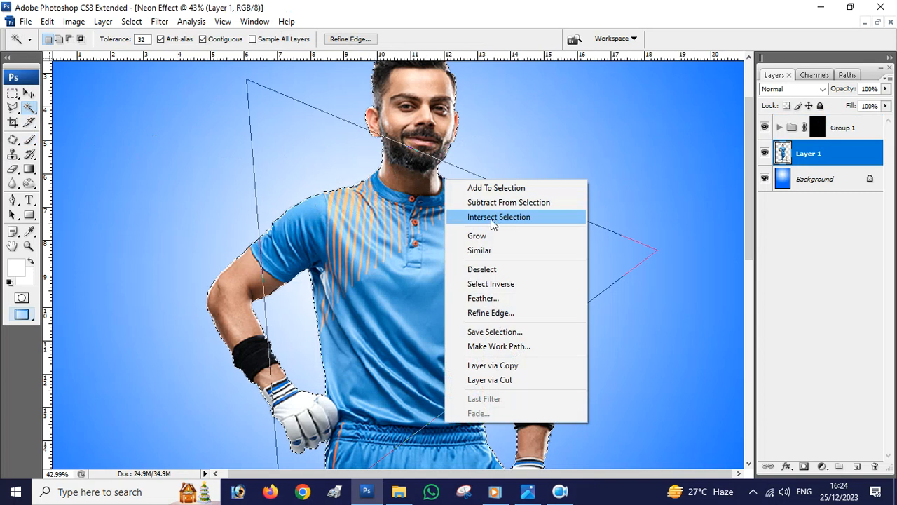
{"action": "left_click", "coordinate": [496, 289]}
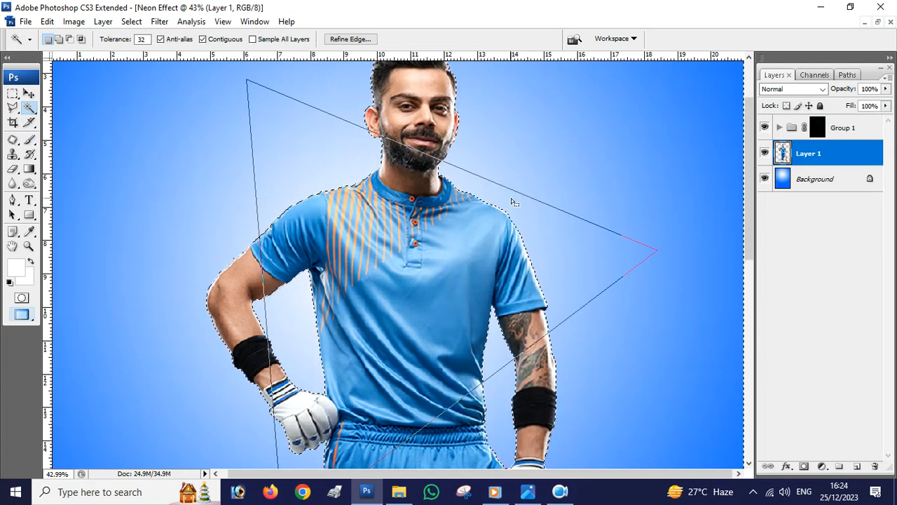
Target Group 1's mask and paint white with the Brush to reveal the neon triangle's right corner outside the cricketer
{"action": "key", "text": "ctrl+0"}
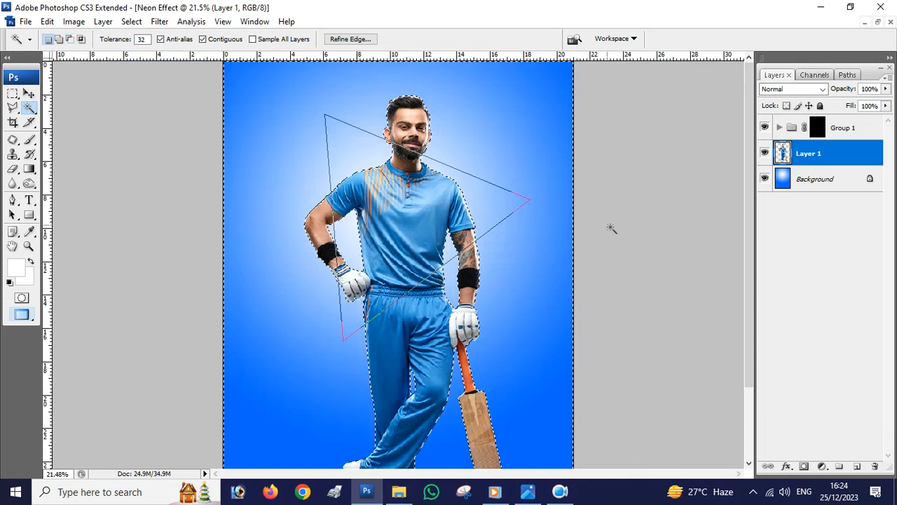
{"action": "scroll", "coordinate": [456, 164], "scroll_direction": "up", "scroll_amount": 2}
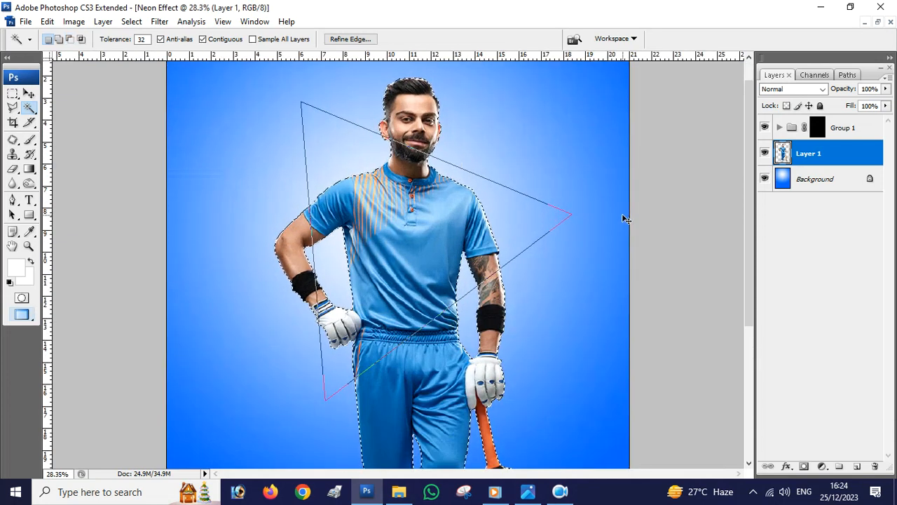
{"action": "right_click", "coordinate": [520, 197]}
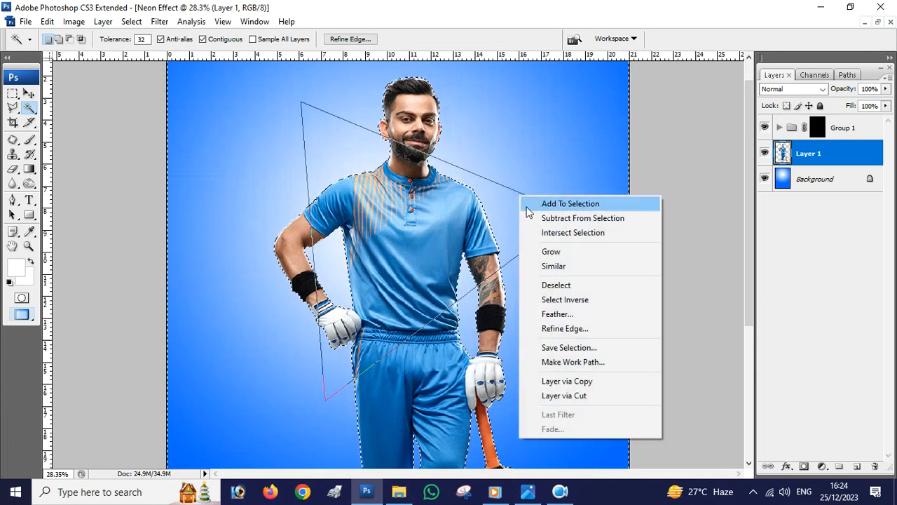
{"action": "left_click", "coordinate": [28, 140]}
{"action": "right_click", "coordinate": [28, 139]}
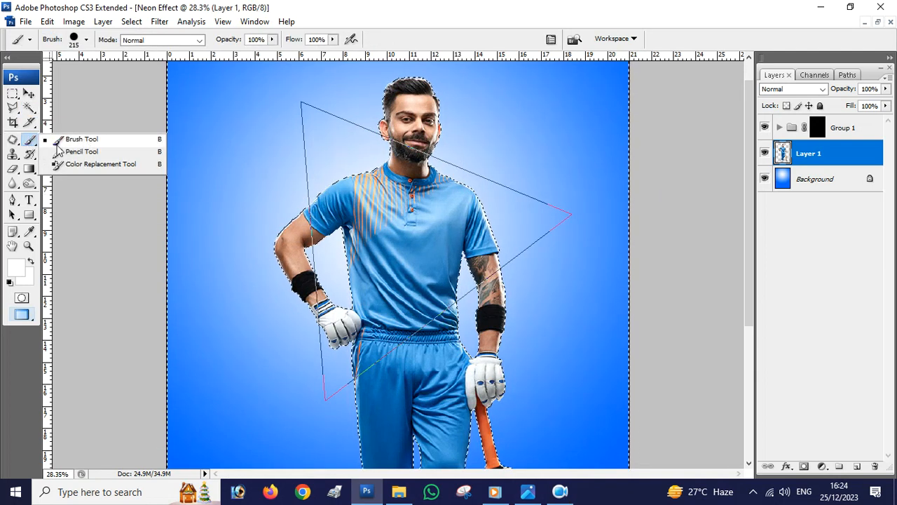
{"action": "left_click", "coordinate": [84, 136]}
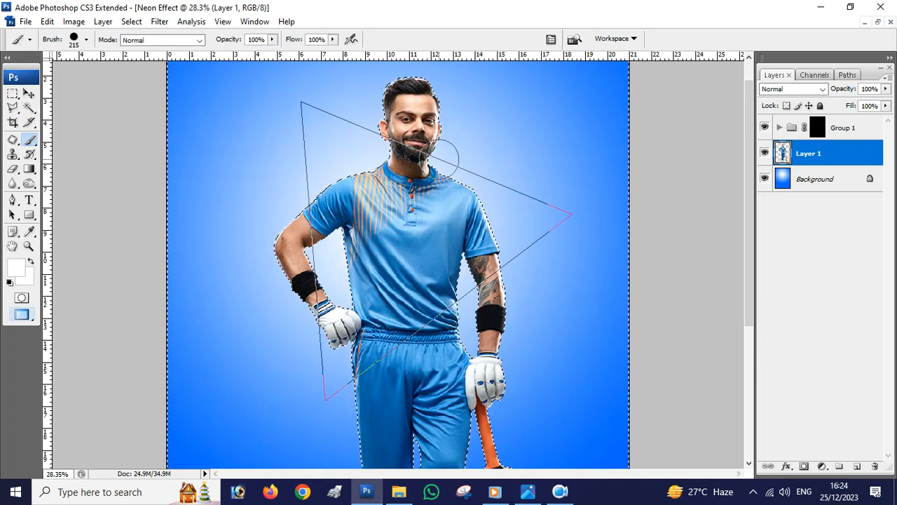
{"action": "left_click", "coordinate": [817, 128]}
{"action": "mouse_move", "coordinate": [468, 161]}
{"action": "left_mouse_down"}
{"action": "mouse_move", "coordinate": [574, 216]}
{"action": "mouse_move", "coordinate": [507, 280]}
{"action": "mouse_move", "coordinate": [542, 245]}
{"action": "left_mouse_up"}
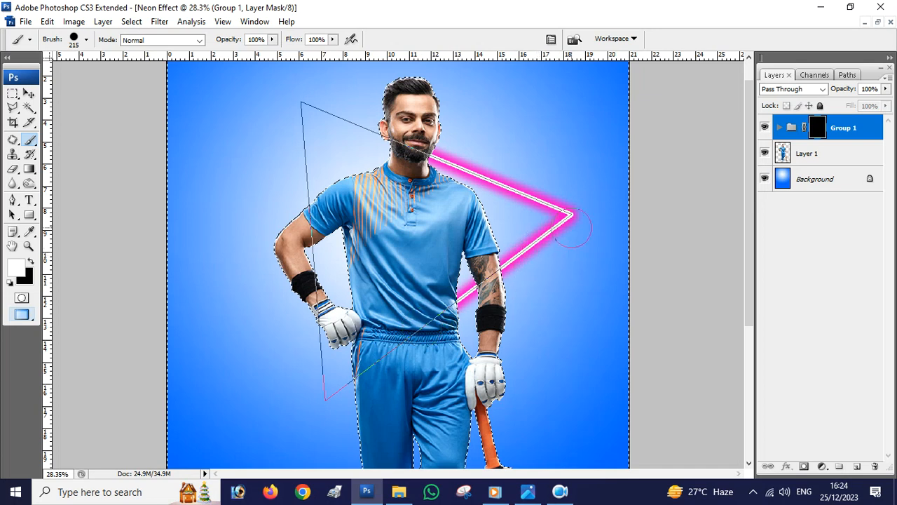
{"action": "left_click_drag", "start_coordinate": [591, 208], "coordinate": [570, 246]}
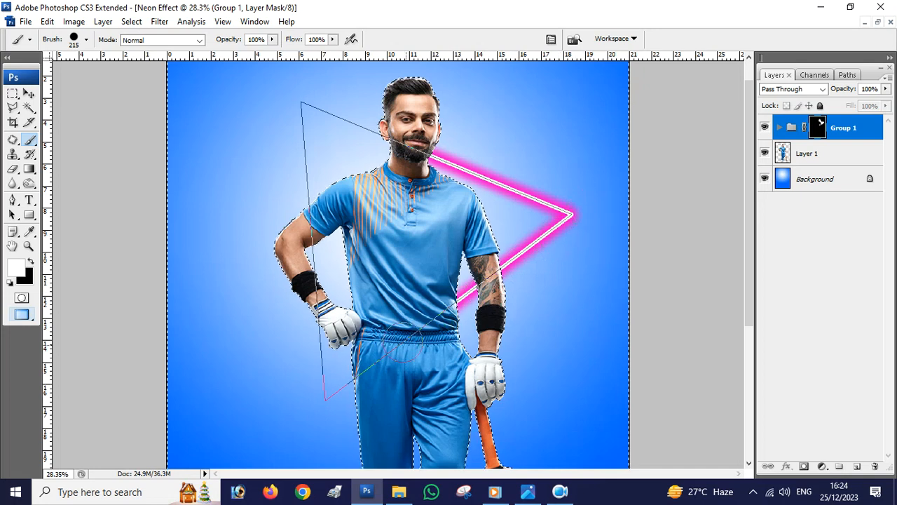
Reveal the triangle's lower-left corner, left side and upper-left corner around the cricketer with white strokes on the group mask
{"action": "mouse_move", "coordinate": [375, 365]}
{"action": "left_mouse_down"}
{"action": "mouse_move", "coordinate": [323, 398]}
{"action": "mouse_move", "coordinate": [352, 381]}
{"action": "mouse_move", "coordinate": [326, 395]}
{"action": "mouse_move", "coordinate": [309, 282]}
{"action": "left_mouse_up"}
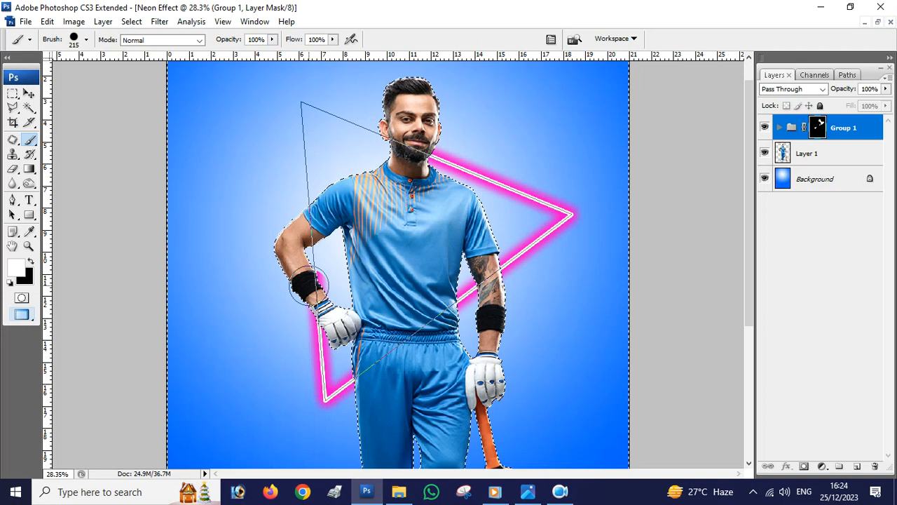
{"action": "left_click_drag", "start_coordinate": [308, 282], "coordinate": [307, 256]}
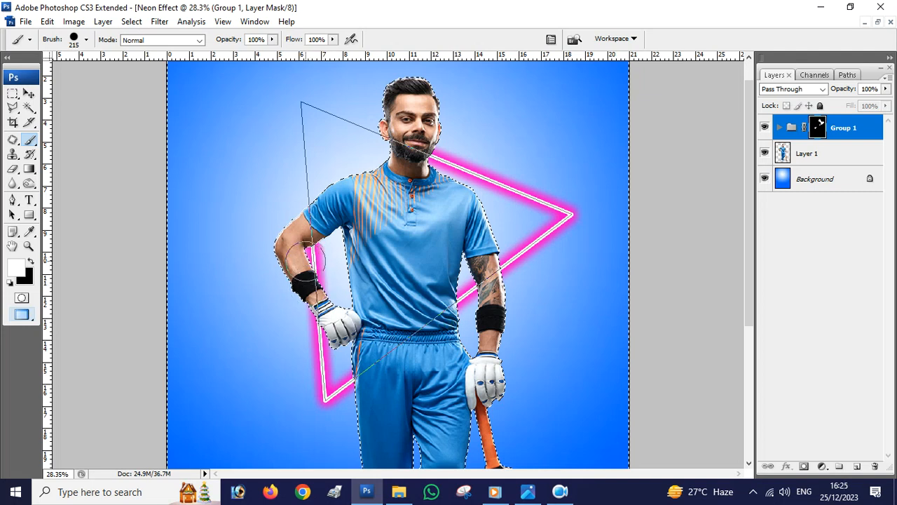
{"action": "mouse_move", "coordinate": [365, 134]}
{"action": "left_mouse_down"}
{"action": "mouse_move", "coordinate": [303, 110]}
{"action": "mouse_move", "coordinate": [304, 199]}
{"action": "left_mouse_up"}
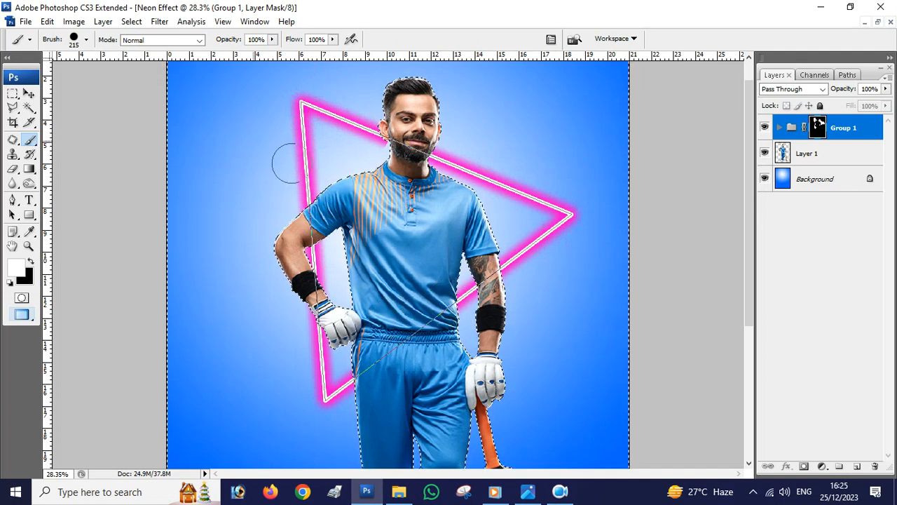
Invert the selection to the cricketer and paint the mask white to bring the triangle's lower edge across his forearm and waist
{"action": "left_click", "coordinate": [29, 107]}
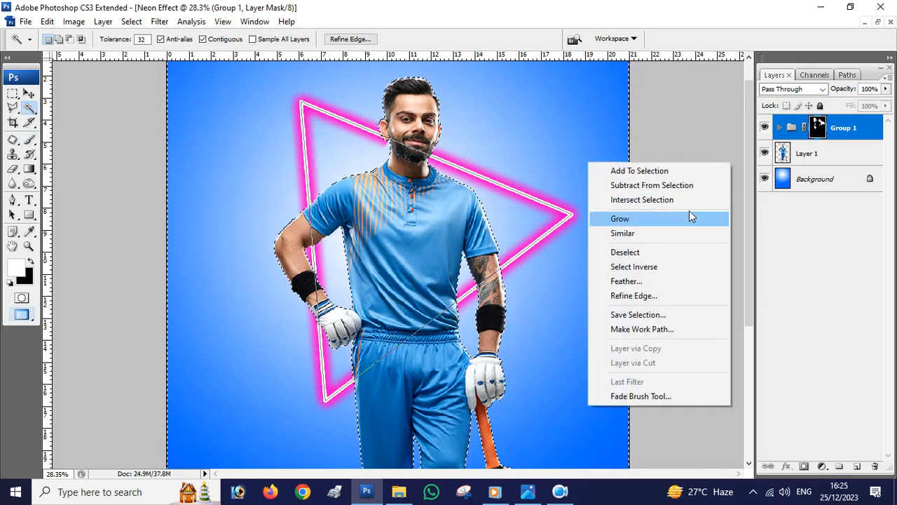
{"action": "left_click", "coordinate": [659, 266]}
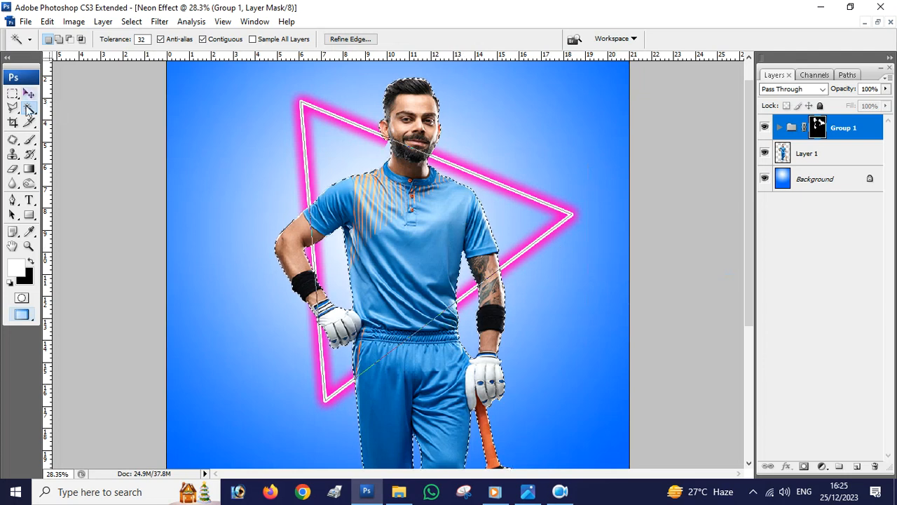
{"action": "left_click", "coordinate": [28, 140]}
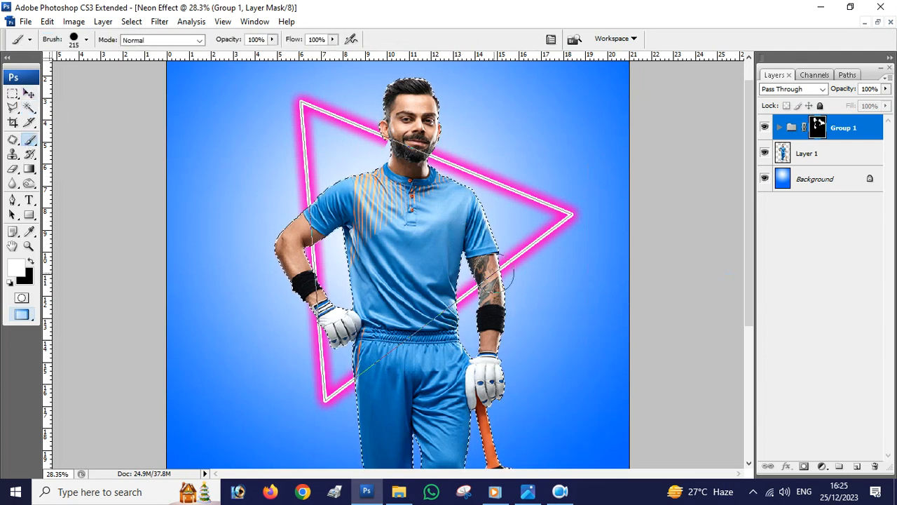
{"action": "left_click_drag", "start_coordinate": [479, 281], "coordinate": [373, 377]}
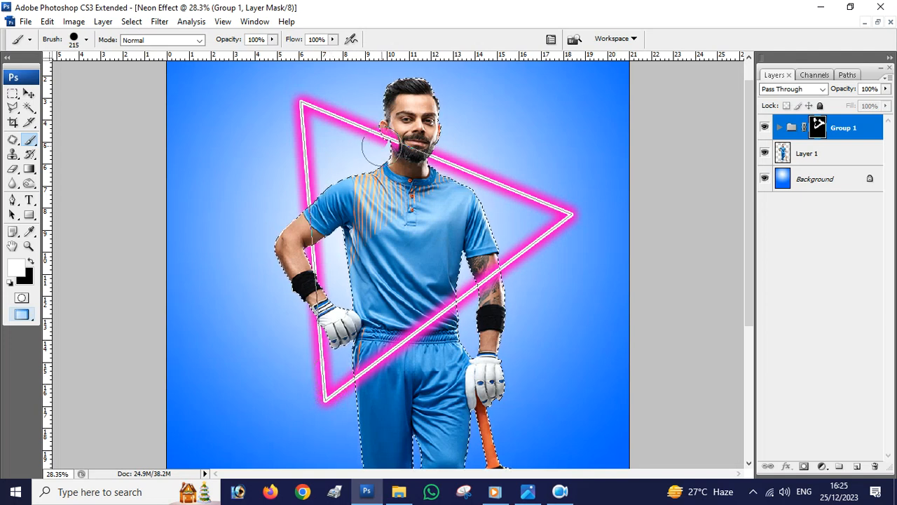
Try revealing the neon line across the cricketer's chin with a white mask stroke, undo it, and invert the selection
{"action": "left_click_drag", "start_coordinate": [389, 150], "coordinate": [421, 151]}
{"action": "right_click", "coordinate": [350, 195]}
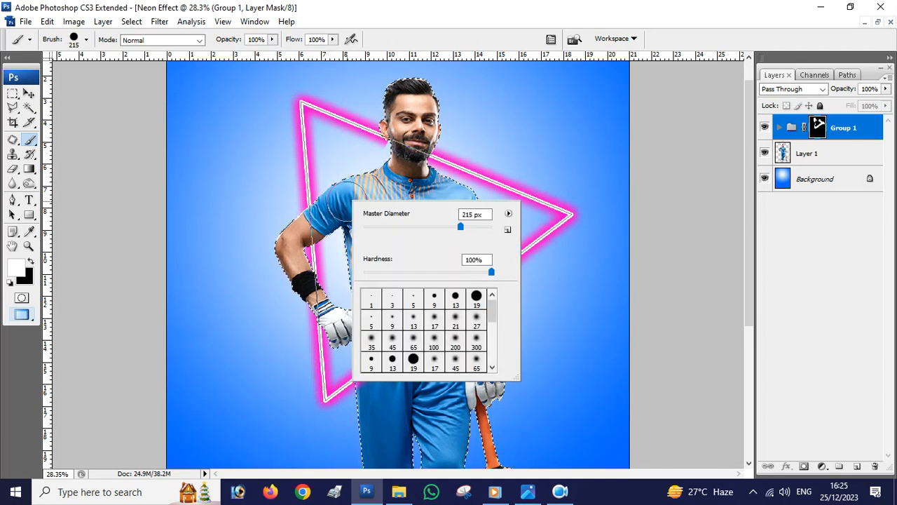
{"action": "left_click", "coordinate": [29, 107]}
{"action": "right_click", "coordinate": [394, 132]}
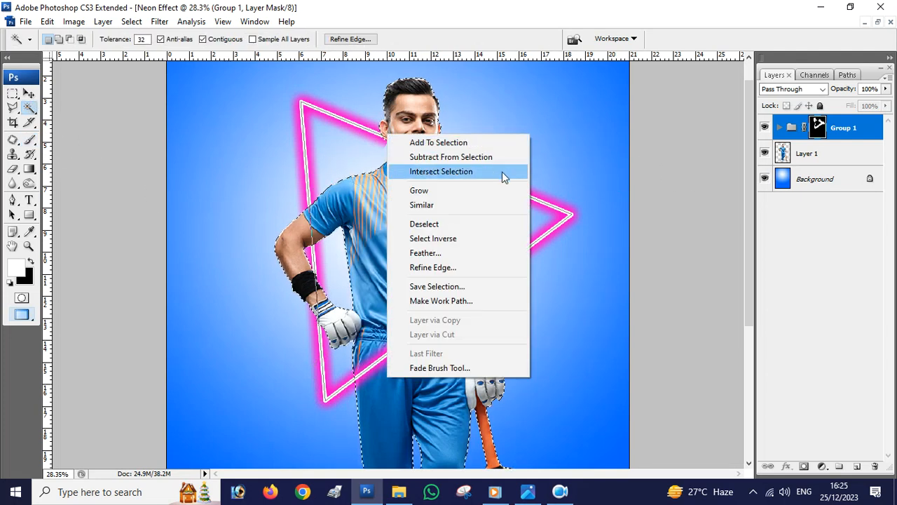
{"action": "left_click", "coordinate": [459, 238]}
{"action": "key", "text": "b"}
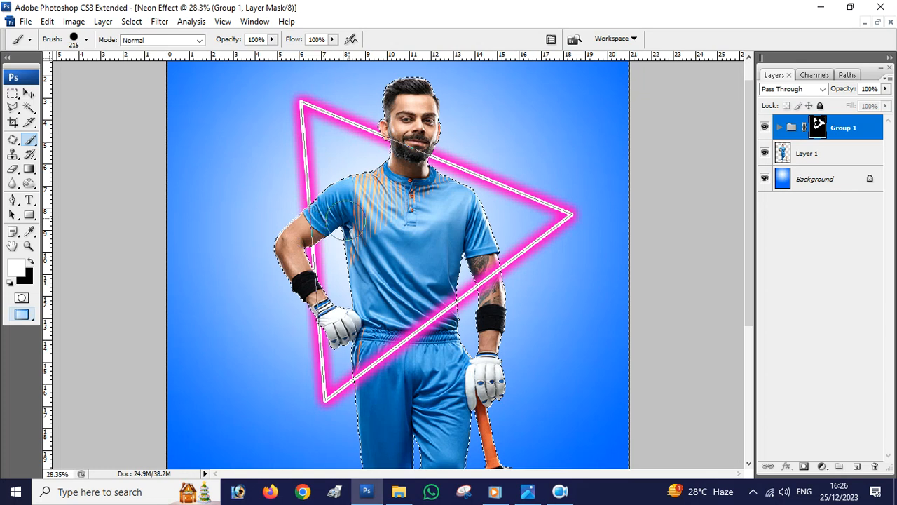
Invert the selection to the cricketer and paint the mask white to bring the triangle's left side across his arm, wristband and glove
{"action": "left_click", "coordinate": [29, 107]}
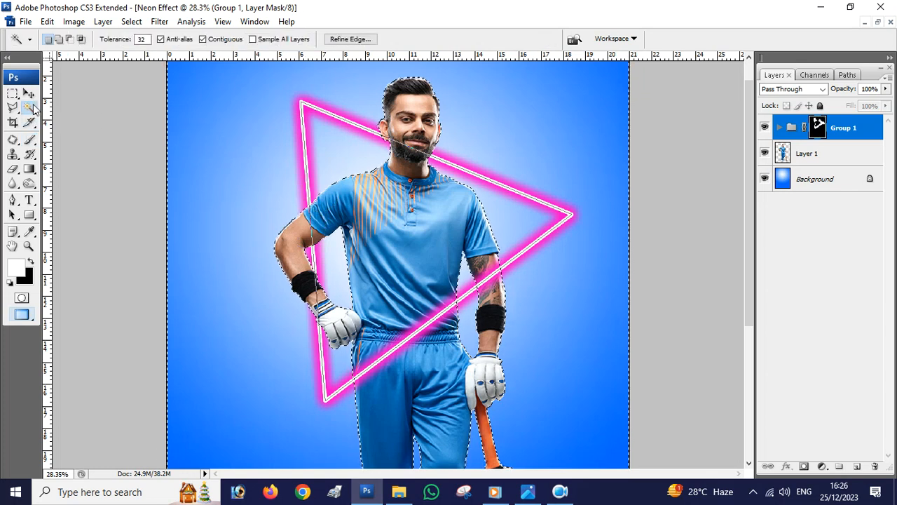
{"action": "right_click", "coordinate": [391, 204]}
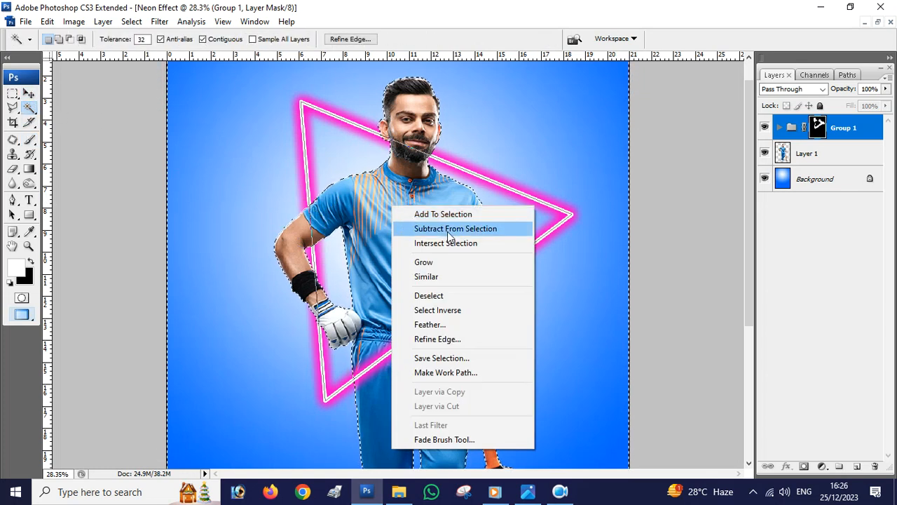
{"action": "left_click", "coordinate": [458, 312]}
{"action": "left_click", "coordinate": [30, 140]}
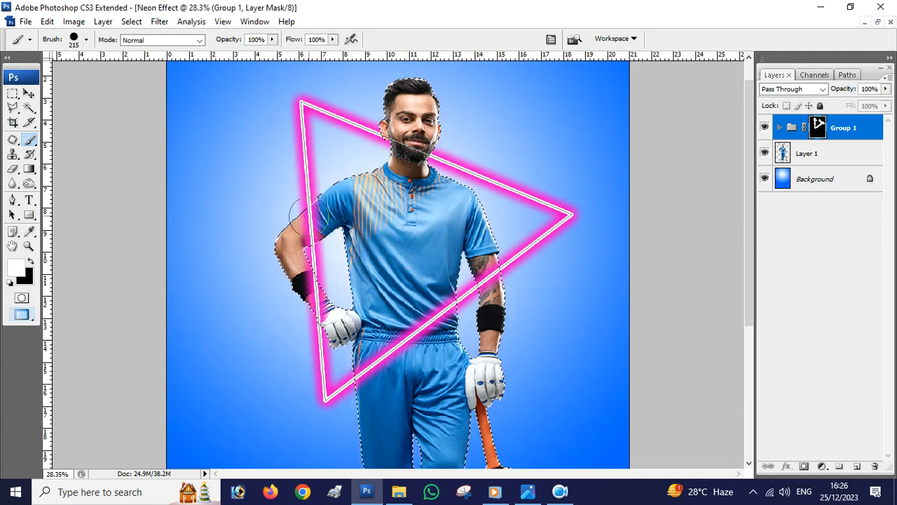
Invert the selection so that it covers the area around the cricketer, and return to the Brush tool
{"action": "left_click", "coordinate": [29, 108]}
{"action": "right_click", "coordinate": [359, 194]}
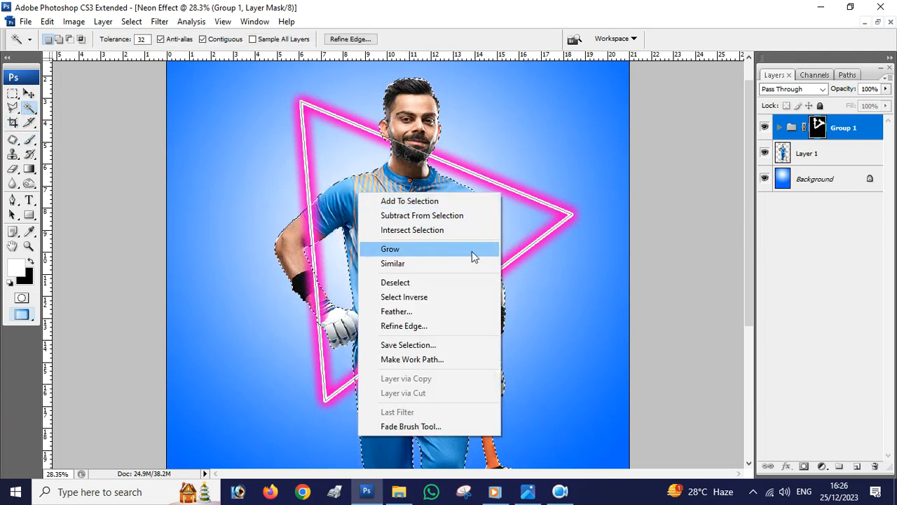
{"action": "left_click", "coordinate": [421, 296]}
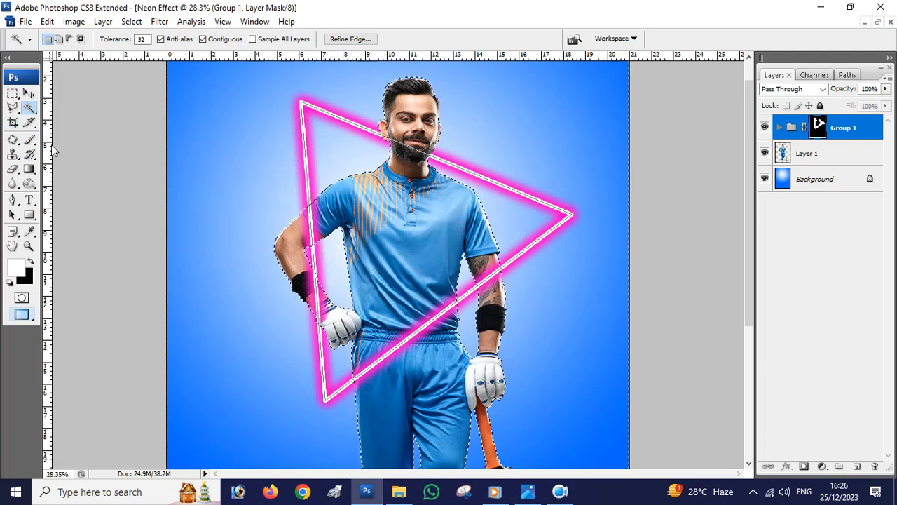
{"action": "left_click", "coordinate": [30, 140]}
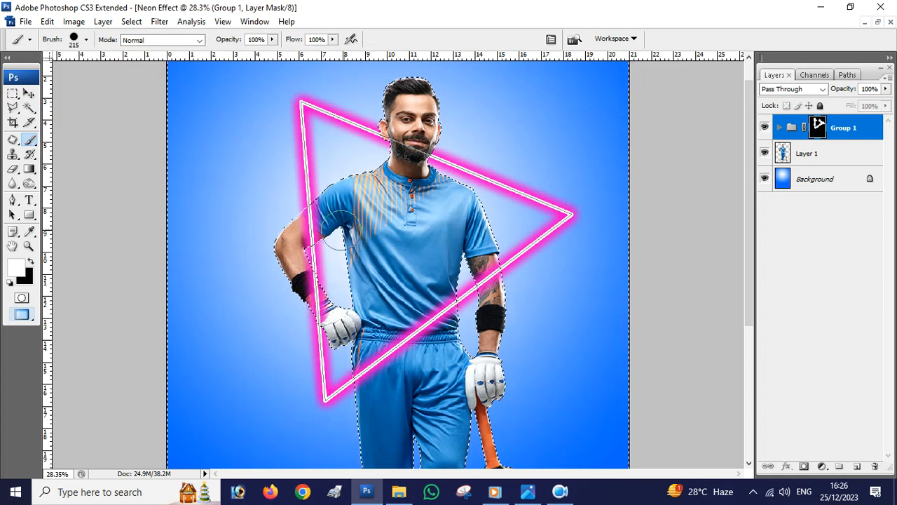
Set the foreground to black, invert the selection to the cricketer, and hide the neon over his wristband and glove on the group mask
{"action": "right_click", "coordinate": [322, 302]}
{"action": "key", "text": "Escape"}
{"action": "left_click", "coordinate": [14, 265]}
{"action": "left_click", "coordinate": [533, 273]}
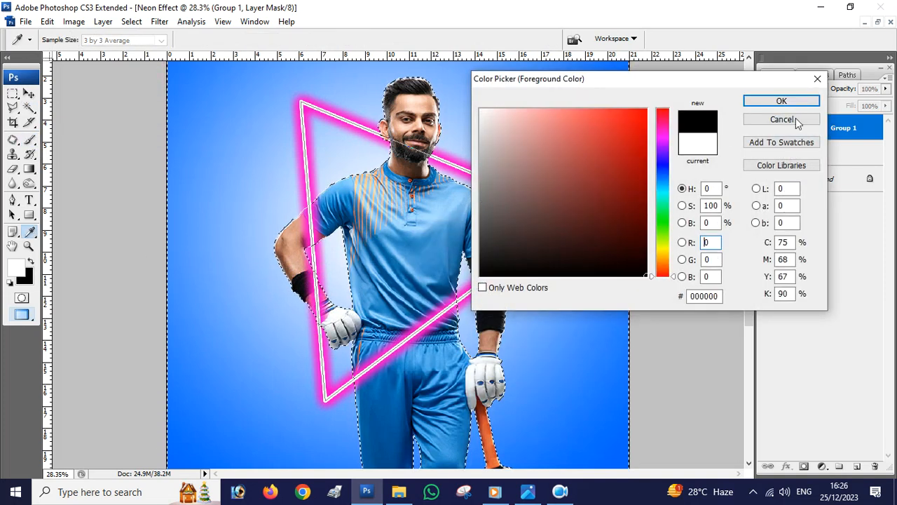
{"action": "left_click", "coordinate": [781, 100]}
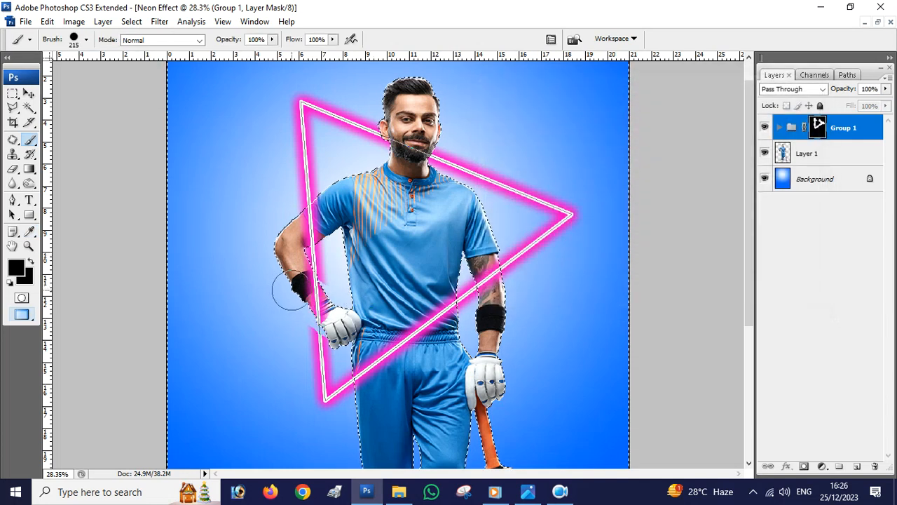
{"action": "left_click", "coordinate": [29, 111]}
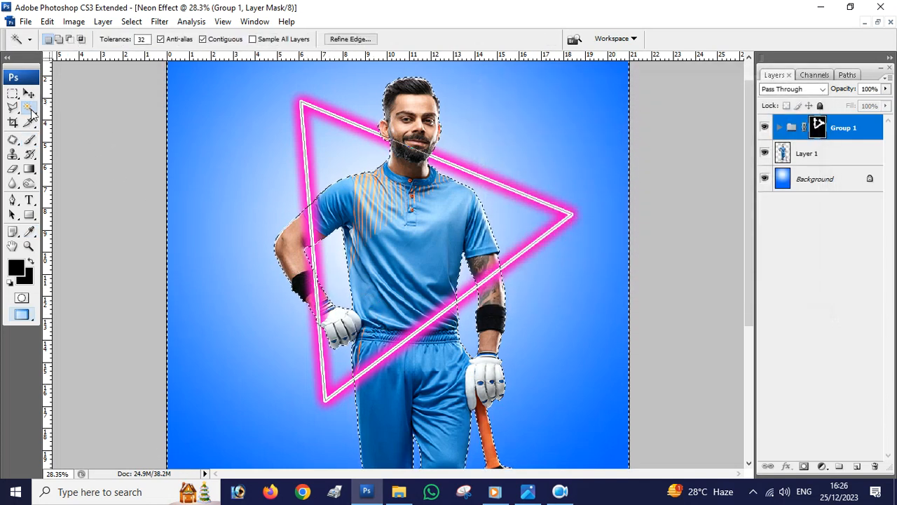
{"action": "right_click", "coordinate": [388, 146]}
{"action": "left_click", "coordinate": [457, 316]}
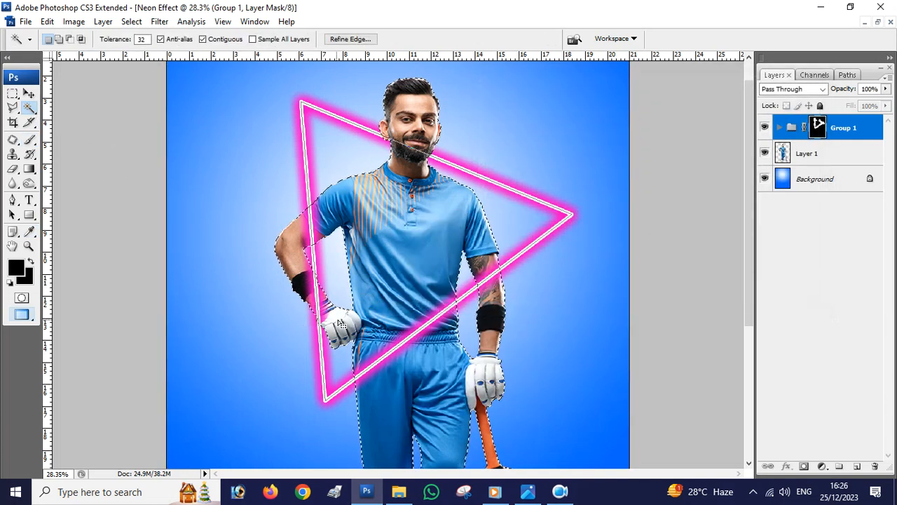
{"action": "left_click", "coordinate": [29, 140]}
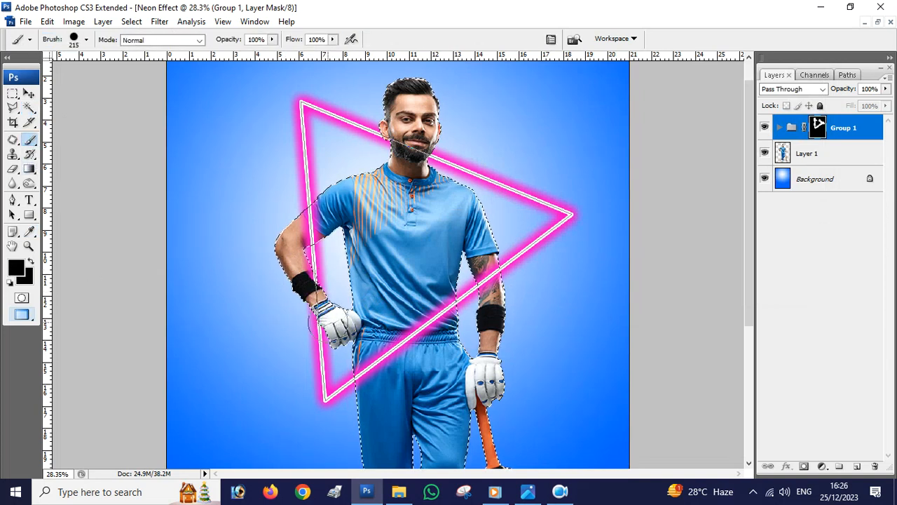
Set the foreground color back to white
{"action": "left_click", "coordinate": [16, 269]}
{"action": "left_click", "coordinate": [481, 109]}
{"action": "left_click", "coordinate": [780, 101]}
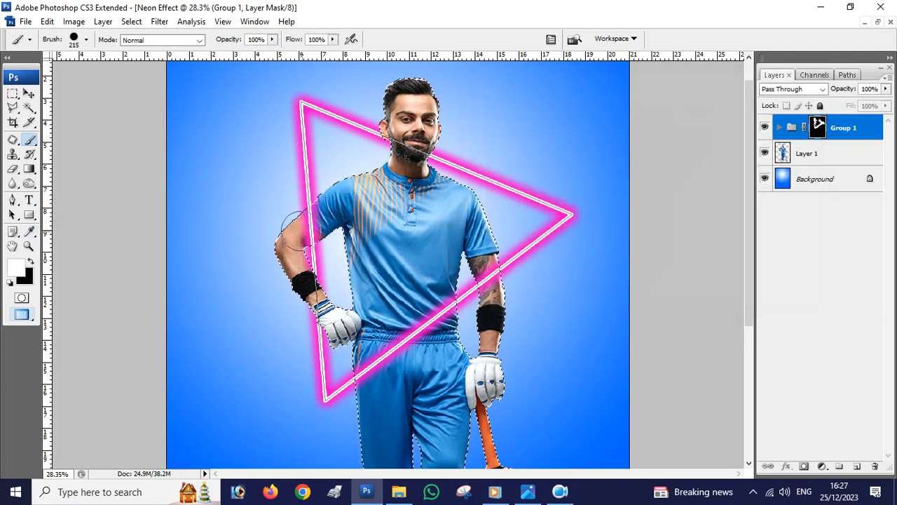
Deselect all layers and clear the selection around the cricketer
{"action": "left_click", "coordinate": [29, 108]}
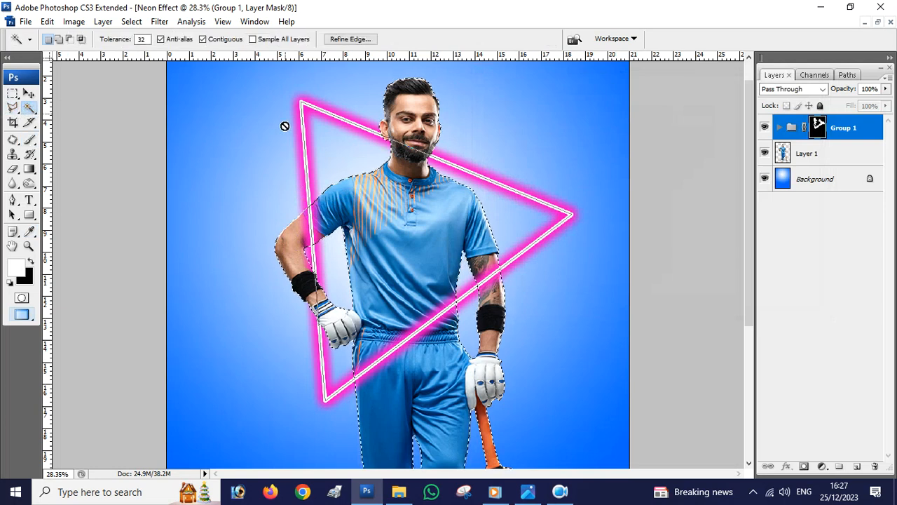
{"action": "left_click", "coordinate": [131, 22]}
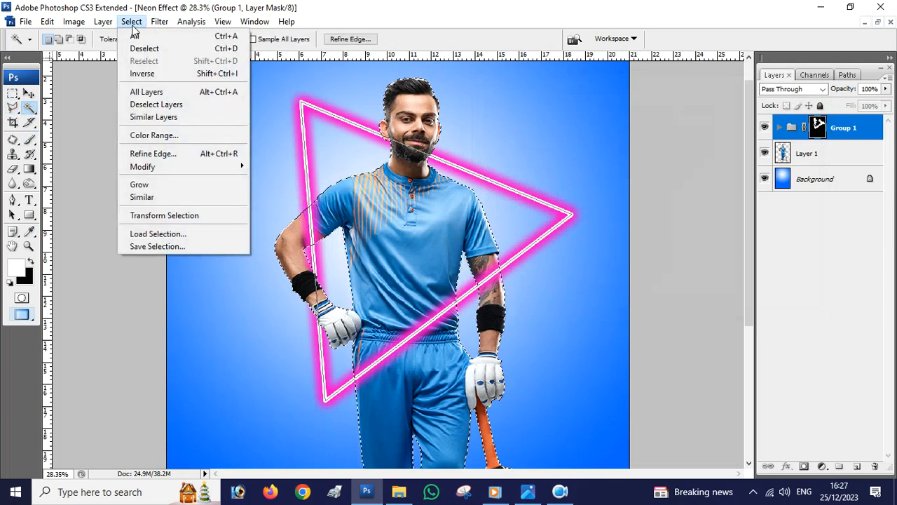
{"action": "left_click", "coordinate": [193, 105]}
{"action": "key", "text": "ctrl+0"}
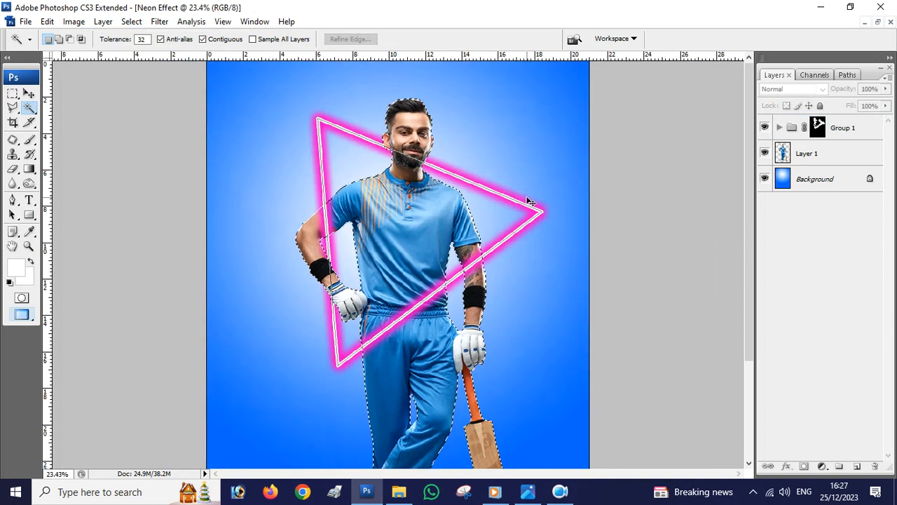
{"action": "scroll", "coordinate": [68, 124], "scroll_direction": "down", "scroll_amount": 1}
{"action": "scroll", "coordinate": [578, 194], "scroll_direction": "down", "scroll_amount": 1}
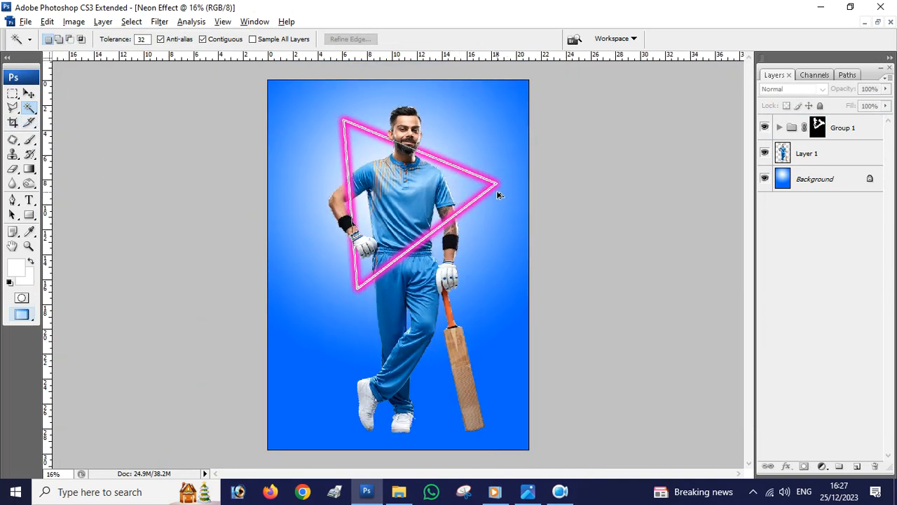
Save the poster as a JPEG copy named Neon Effect done in the Nion Effect folder, at quality 12 (Maximum) with Baseline Standard format
{"action": "scroll", "coordinate": [435, 145], "scroll_direction": "up", "scroll_amount": 1}
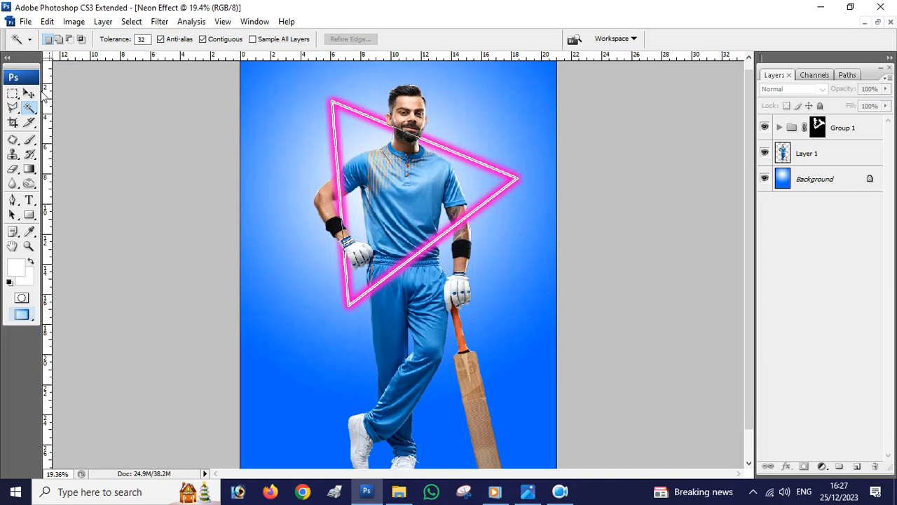
{"action": "right_click", "coordinate": [493, 219]}
{"action": "left_click", "coordinate": [198, 175]}
{"action": "left_click", "coordinate": [25, 21]}
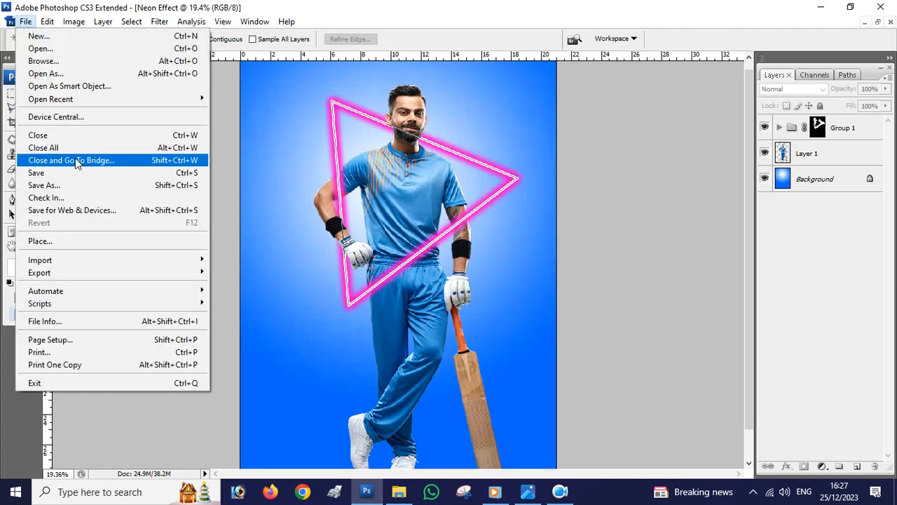
{"action": "left_click", "coordinate": [49, 187]}
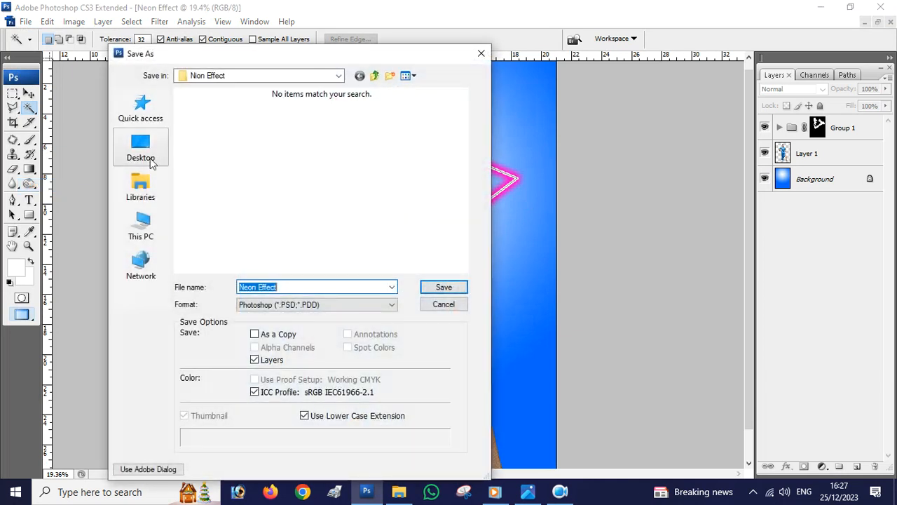
{"action": "left_click", "coordinate": [295, 309]}
{"action": "left_click", "coordinate": [280, 377]}
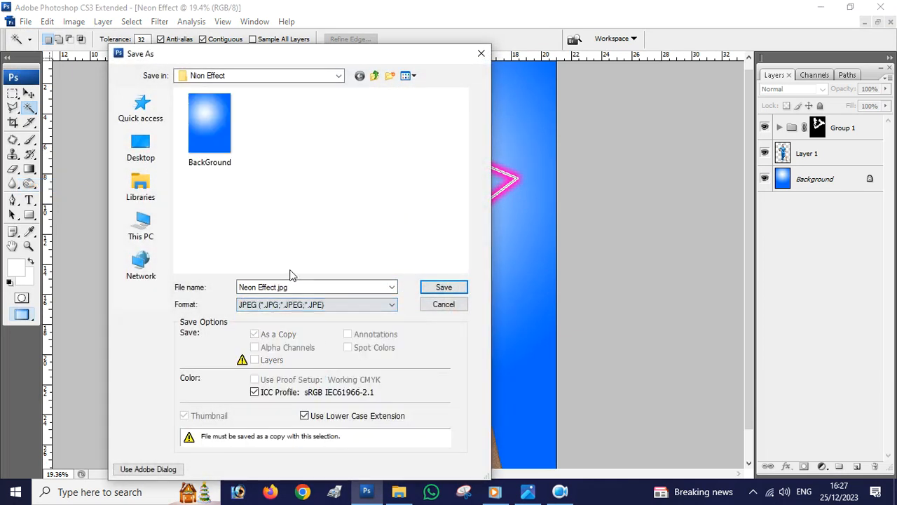
{"action": "triple_click", "coordinate": [277, 286]}
{"action": "left_click", "coordinate": [312, 289]}
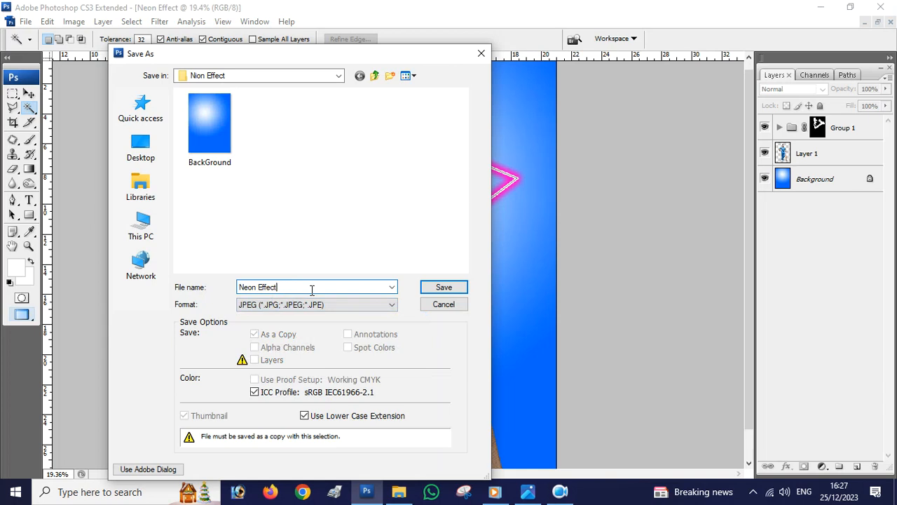
{"action": "key", "text": "Return"}
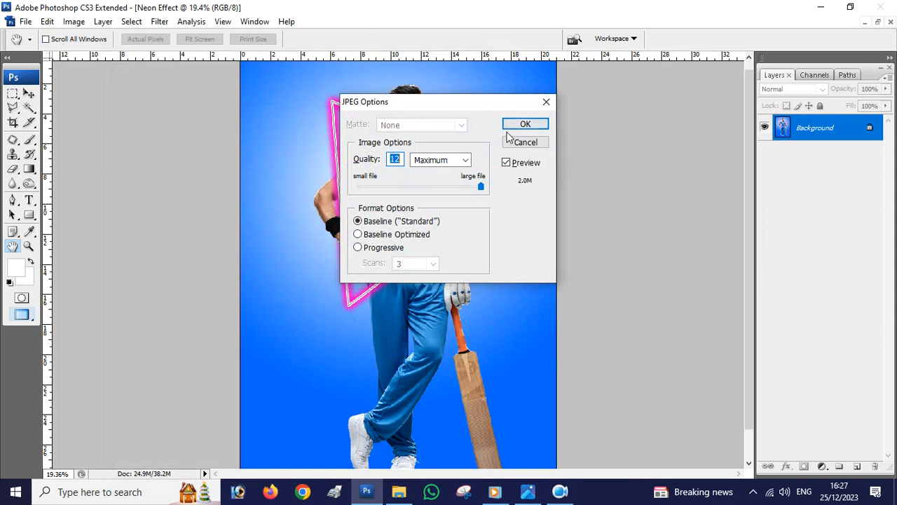
{"action": "left_click", "coordinate": [519, 125]}
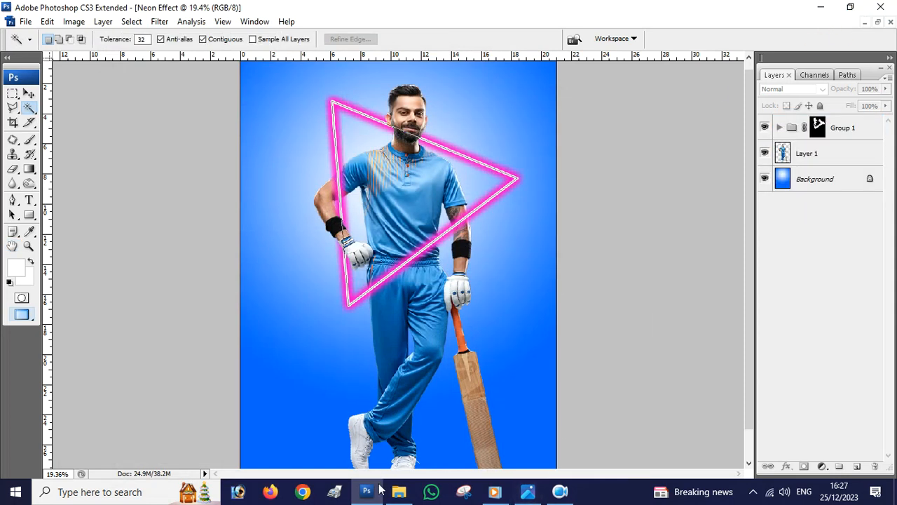
Go to the desktop and open the Neon Effect done image from the Nion Effect folder in the photo viewer
{"action": "left_click", "coordinate": [406, 490]}
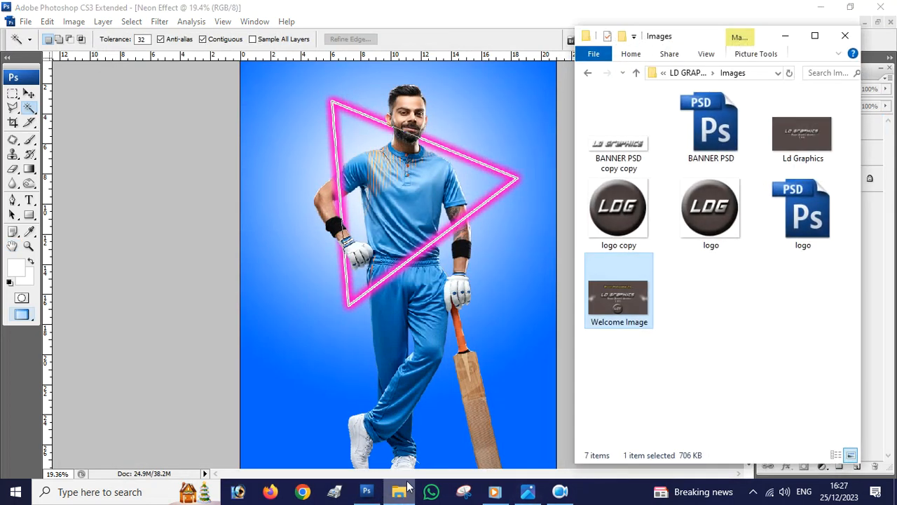
{"action": "left_click", "coordinate": [786, 36]}
{"action": "left_click", "coordinate": [820, 7]}
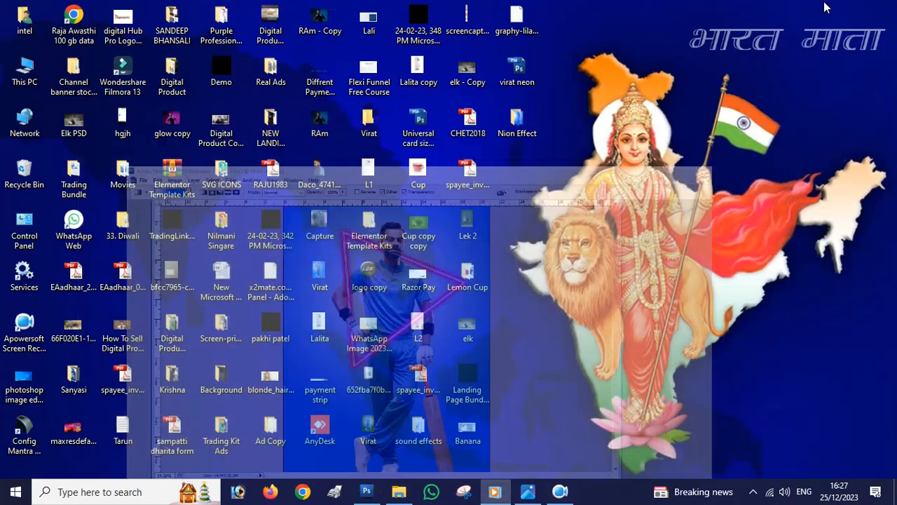
{"action": "double_click", "coordinate": [516, 127]}
{"action": "double_click", "coordinate": [733, 91]}
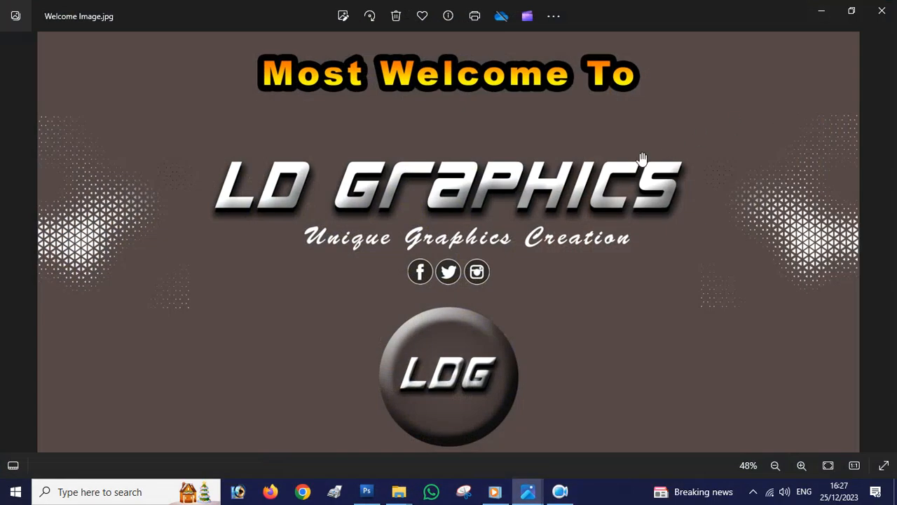
{"action": "left_click", "coordinate": [419, 75]}
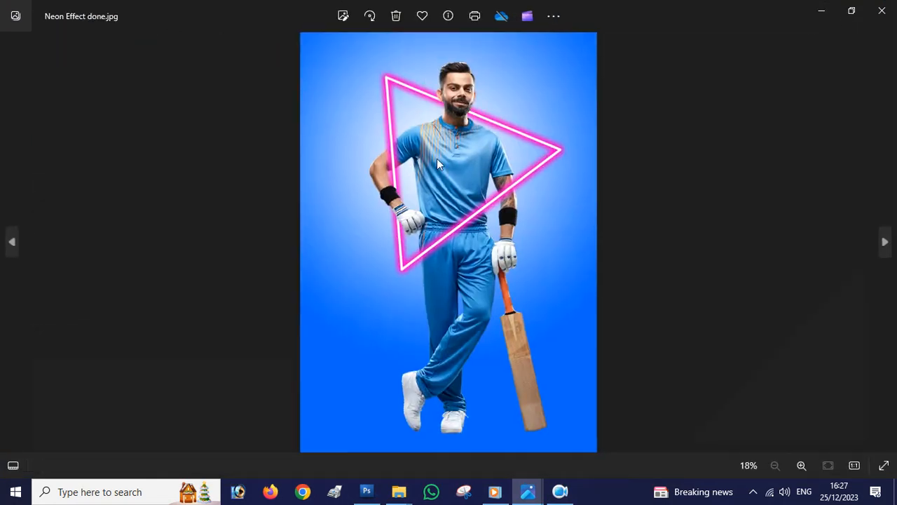
Examine the neon triangle around the cricketer in the exported image, close the photo viewer and switch back to Photoshop
{"action": "scroll", "coordinate": [437, 158], "scroll_direction": "up", "scroll_amount": 3}
{"action": "left_click_drag", "start_coordinate": [532, 205], "coordinate": [558, 259]}
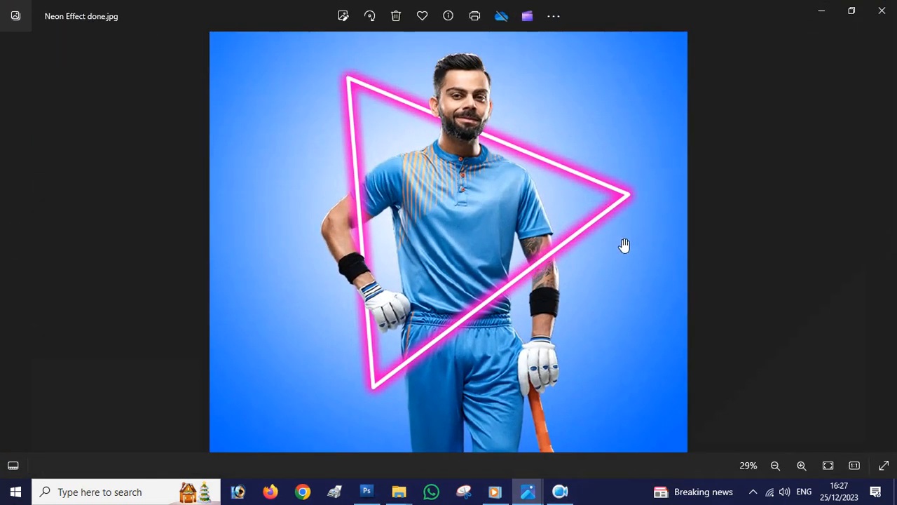
{"action": "scroll", "coordinate": [643, 238], "scroll_direction": "down", "scroll_amount": 3}
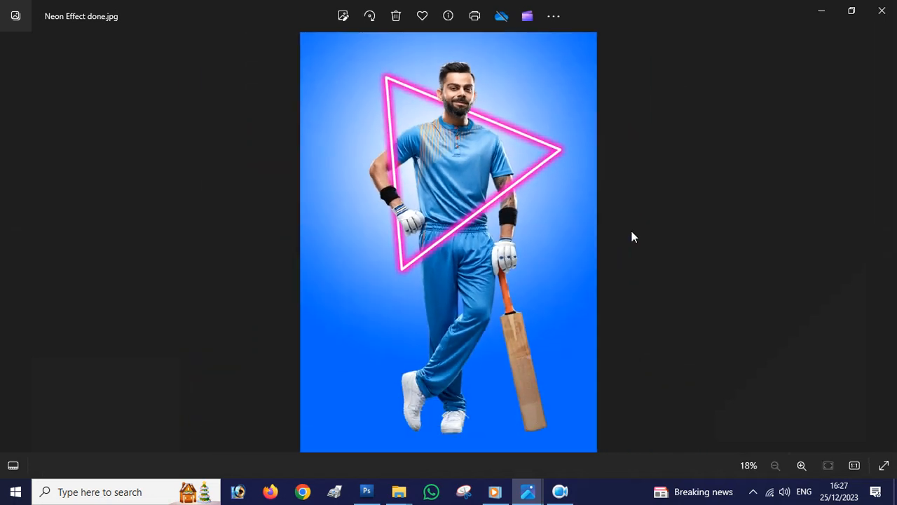
{"action": "scroll", "coordinate": [460, 208], "scroll_direction": "up", "scroll_amount": 2}
{"action": "scroll", "coordinate": [458, 208], "scroll_direction": "down", "scroll_amount": 2}
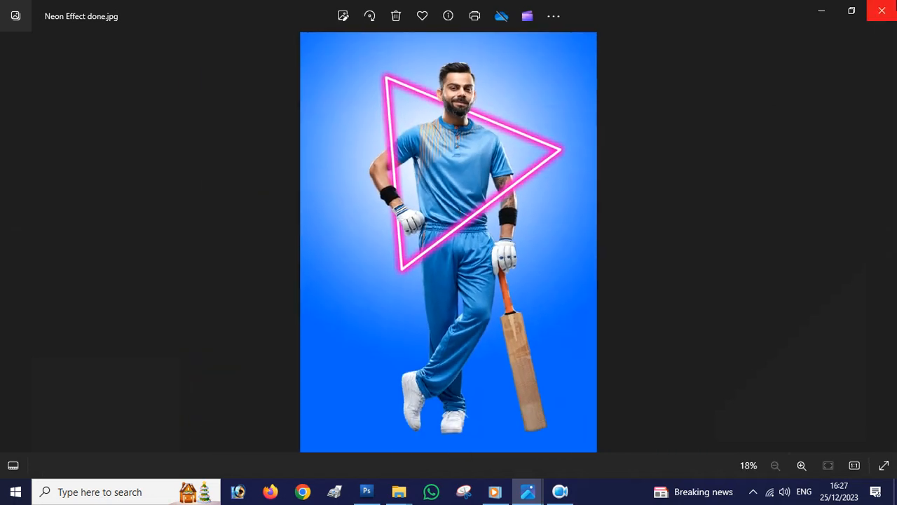
{"action": "left_click", "coordinate": [882, 11]}
{"action": "left_click", "coordinate": [366, 491]}
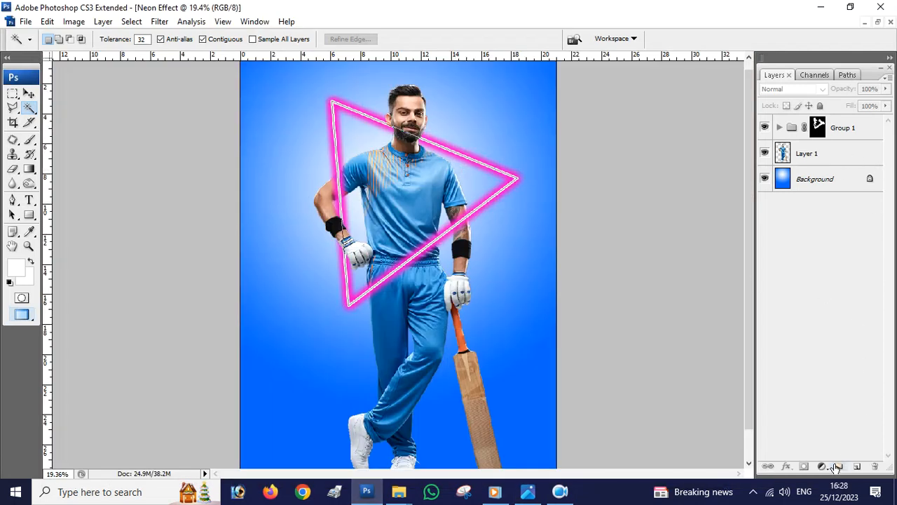
{"action": "left_click", "coordinate": [851, 133]}
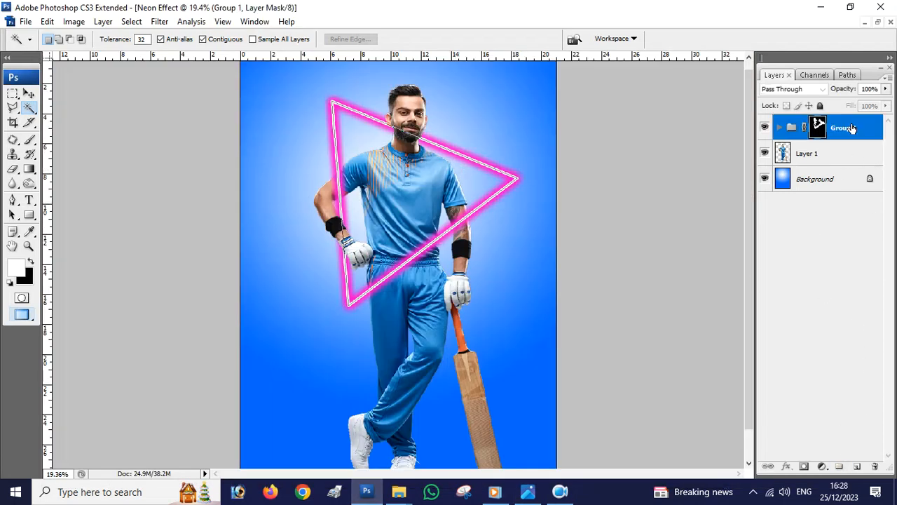
{"action": "left_click", "coordinate": [821, 466]}
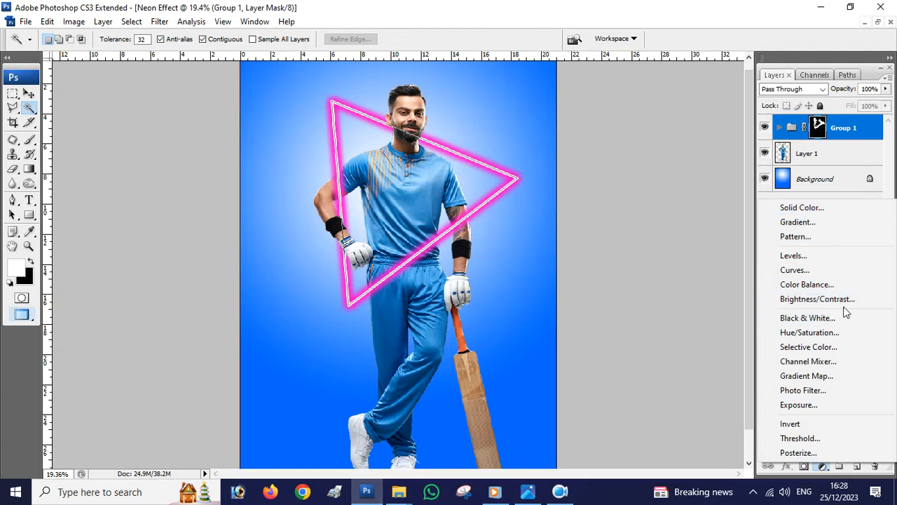
{"action": "left_click", "coordinate": [810, 332]}
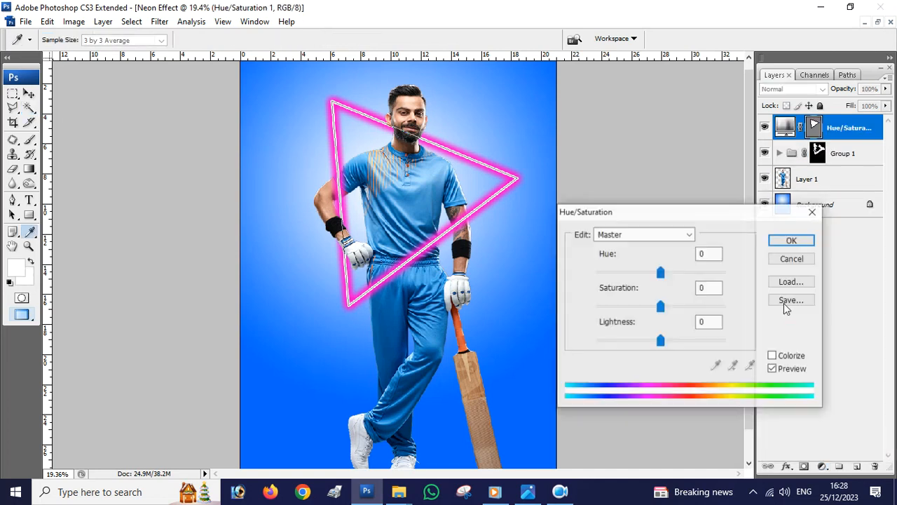
{"action": "left_click_drag", "start_coordinate": [664, 275], "coordinate": [641, 304]}
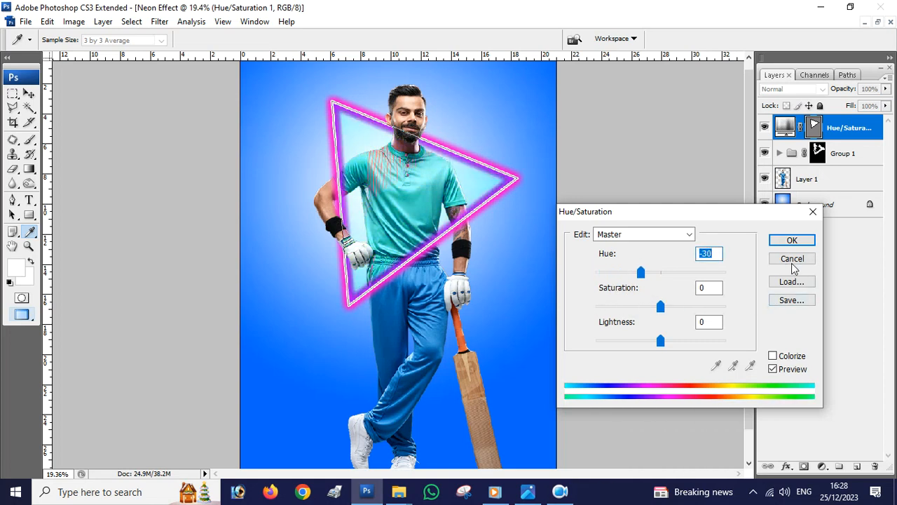
{"action": "left_click", "coordinate": [792, 261]}
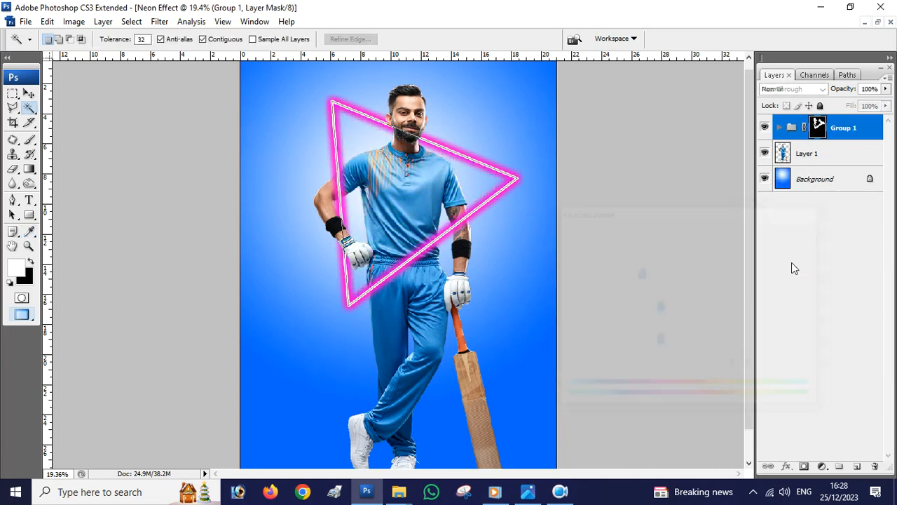
{"action": "left_click", "coordinate": [824, 160]}
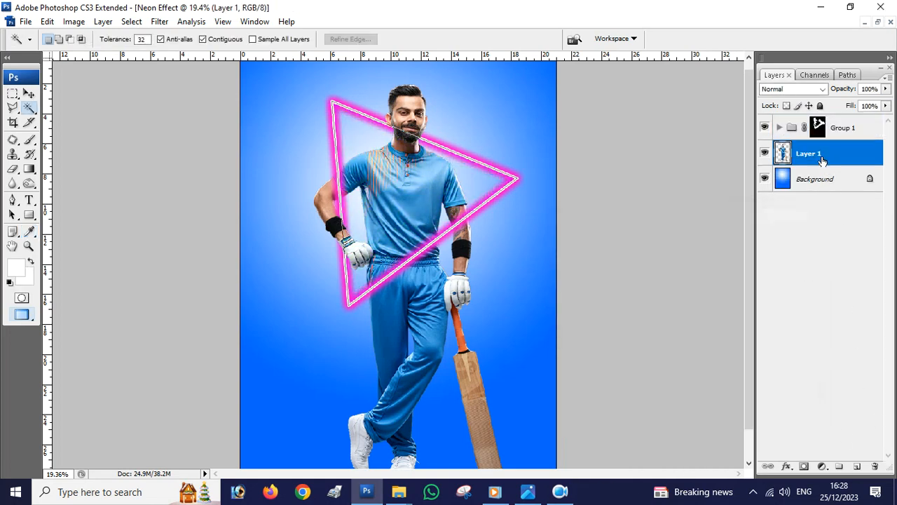
{"action": "left_click", "coordinate": [822, 467]}
{"action": "left_click", "coordinate": [830, 335]}
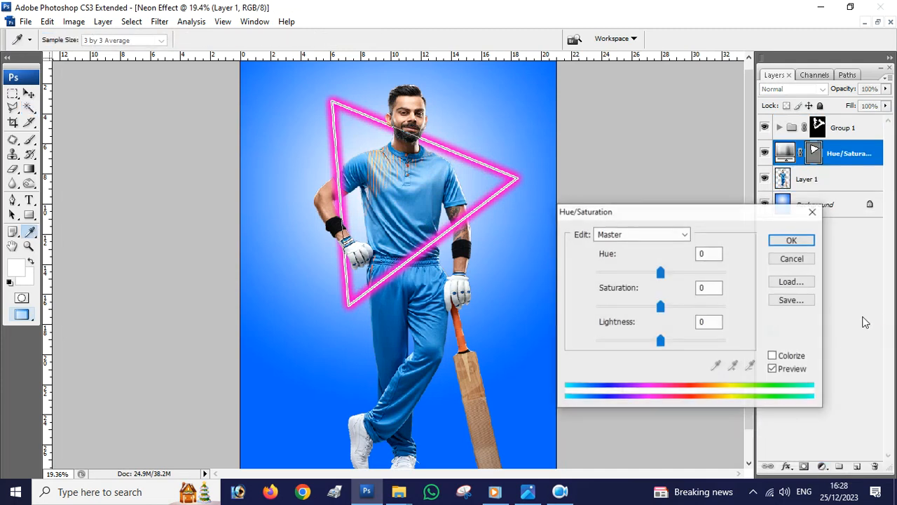
{"action": "left_click_drag", "start_coordinate": [661, 272], "coordinate": [640, 287]}
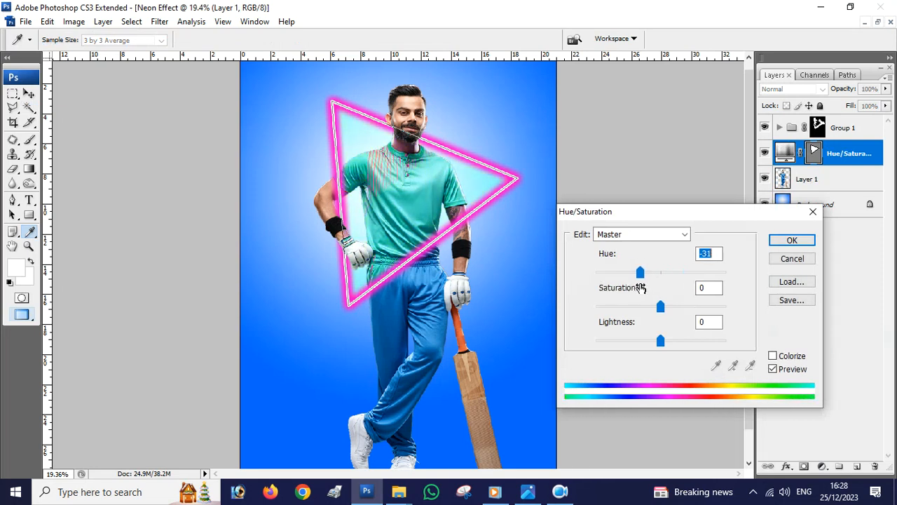
{"action": "left_click", "coordinate": [792, 259]}
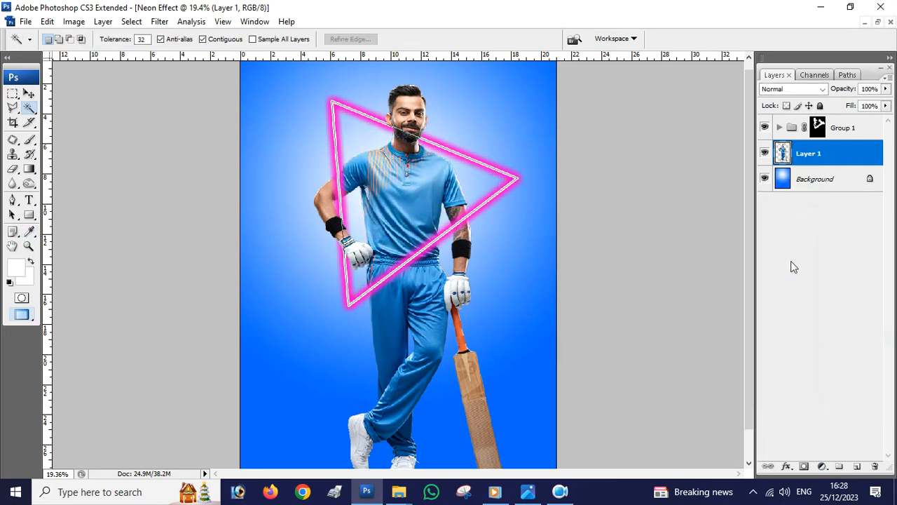
Add a new empty layer above Group 1
{"action": "left_click", "coordinate": [854, 132]}
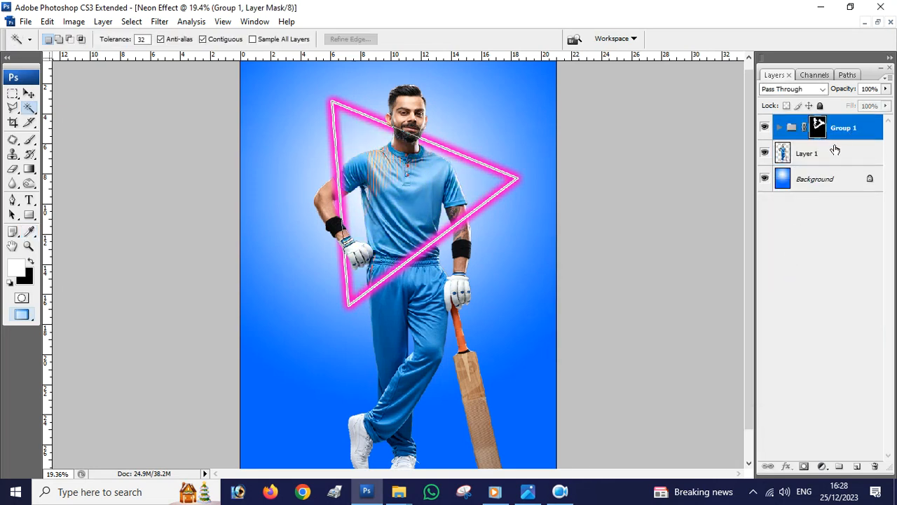
{"action": "left_click", "coordinate": [860, 466]}
{"action": "left_click", "coordinate": [822, 467]}
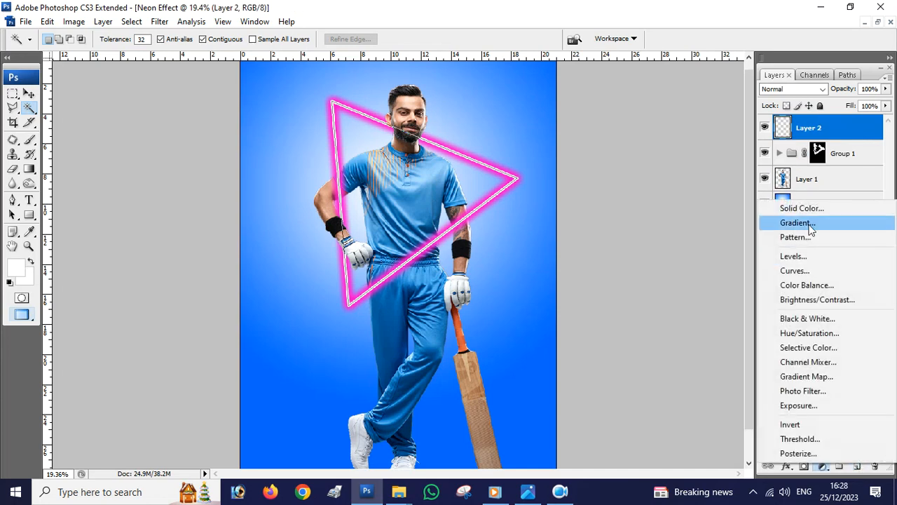
{"action": "left_click", "coordinate": [807, 319]}
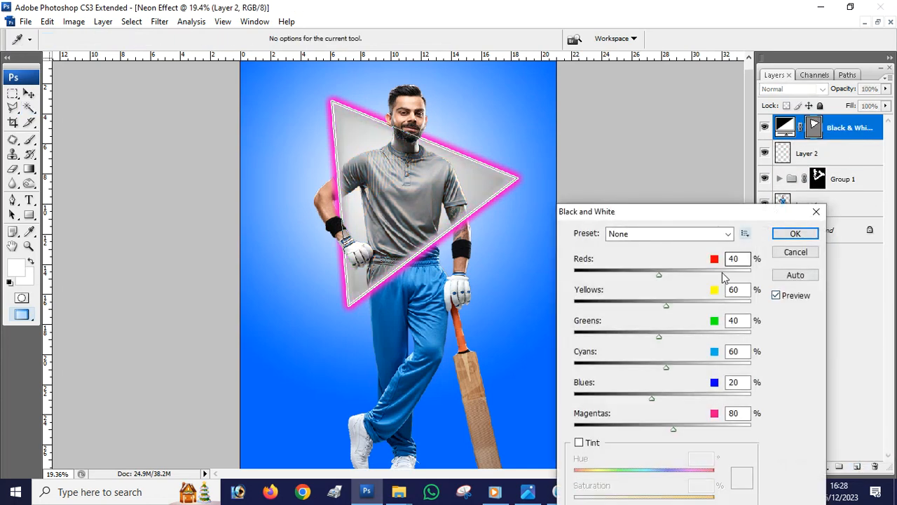
{"action": "left_click_drag", "start_coordinate": [665, 279], "coordinate": [609, 287]}
{"action": "left_click", "coordinate": [795, 253]}
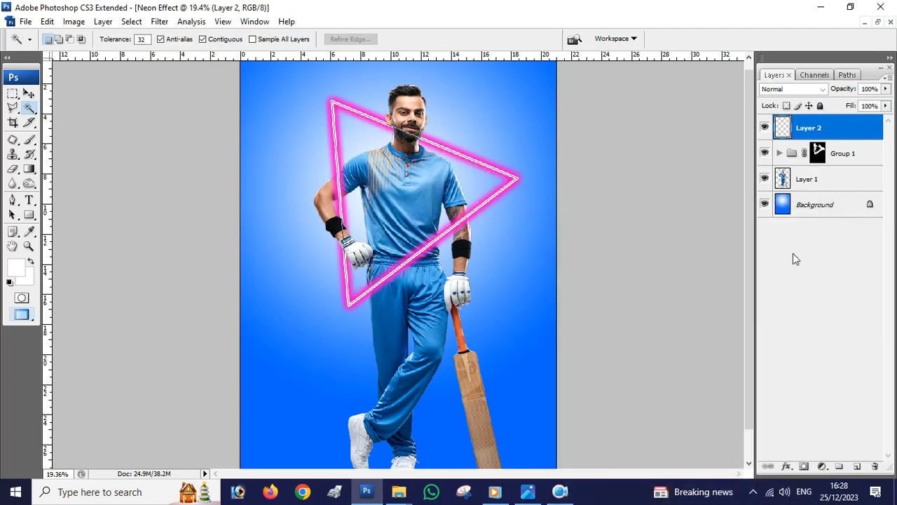
Add a Hue/Saturation adjustment layer above the empty layer, with the master hue set to +9
{"action": "left_click", "coordinate": [822, 466]}
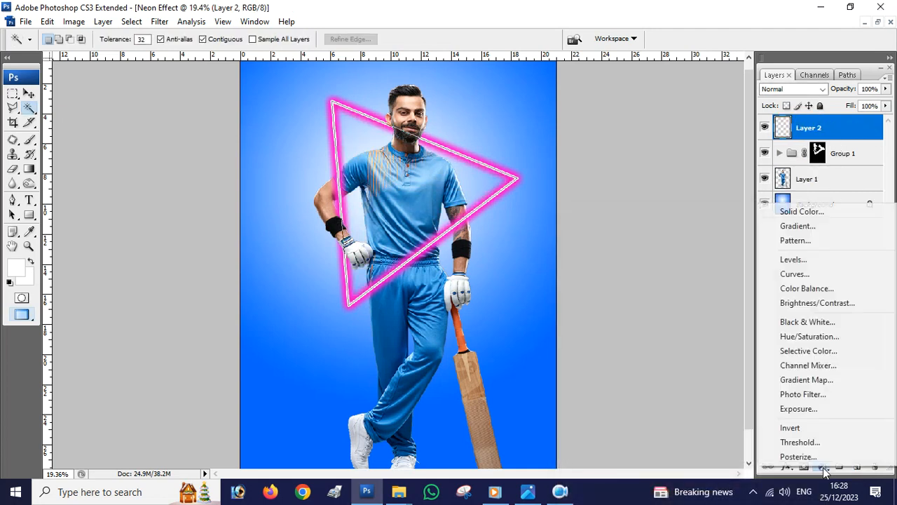
{"action": "left_click", "coordinate": [817, 337]}
{"action": "mouse_move", "coordinate": [660, 272]}
{"action": "left_mouse_down"}
{"action": "mouse_move", "coordinate": [689, 273]}
{"action": "mouse_move", "coordinate": [653, 273]}
{"action": "mouse_move", "coordinate": [667, 275]}
{"action": "left_mouse_up"}
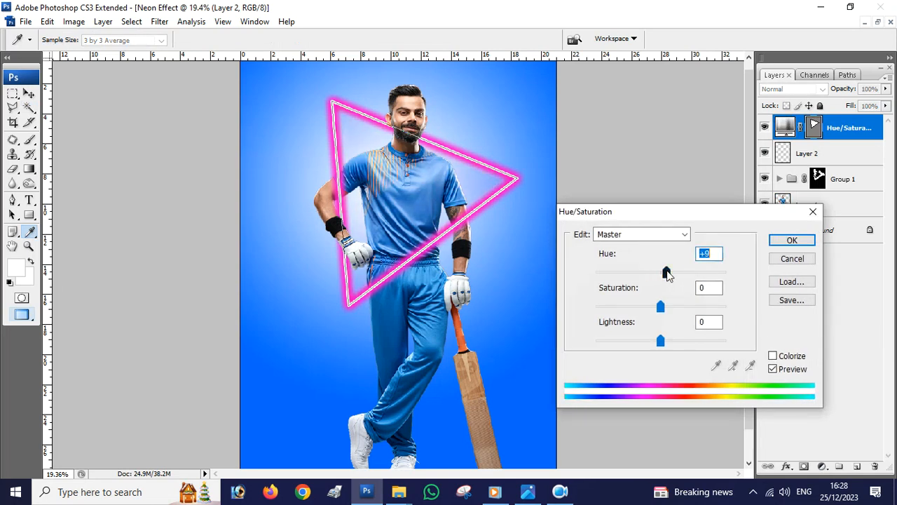
{"action": "left_click", "coordinate": [791, 240]}
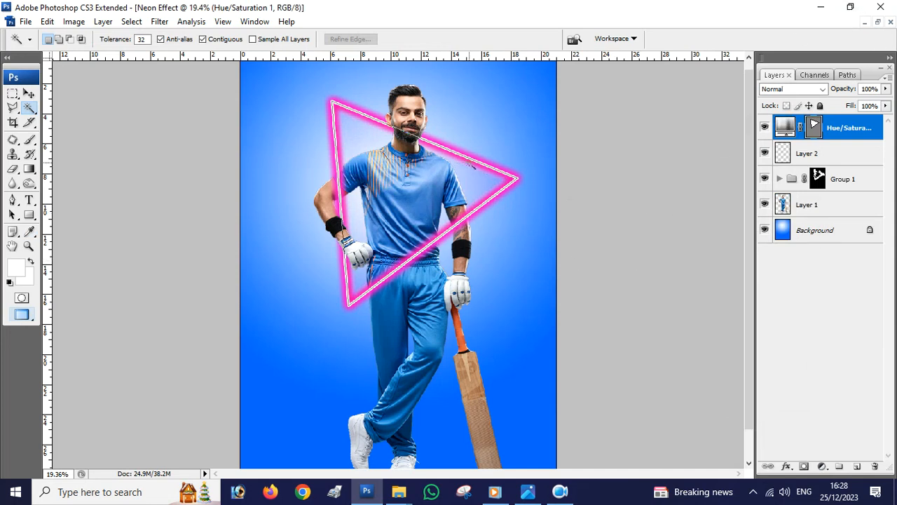
{"action": "left_click", "coordinate": [528, 492]}
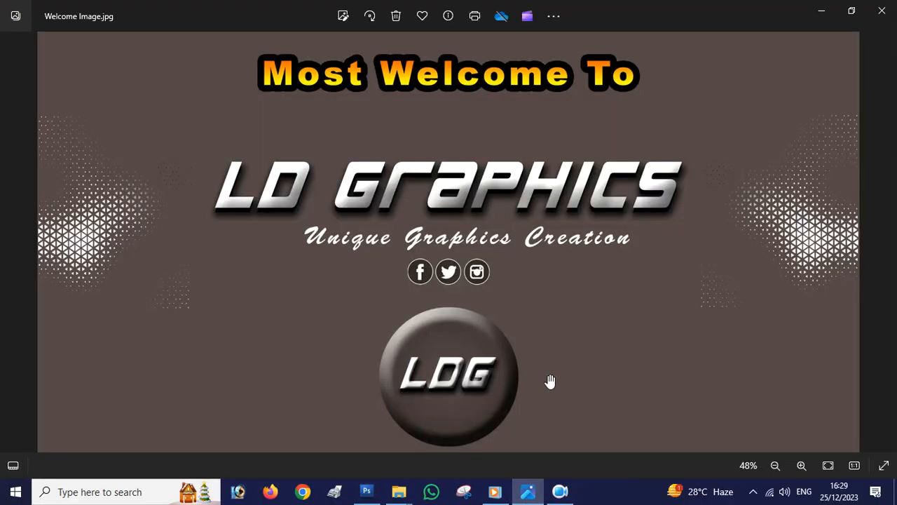
{"action": "mouse_move", "coordinate": [573, 496]}
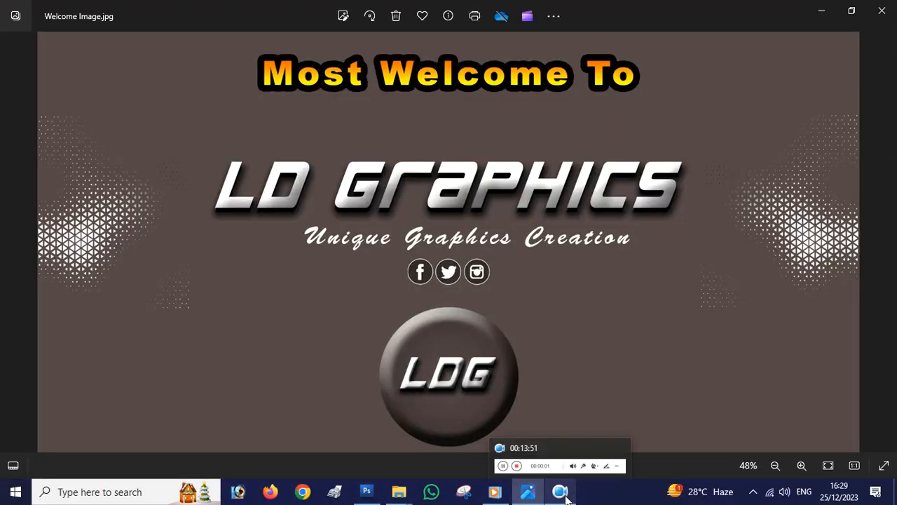